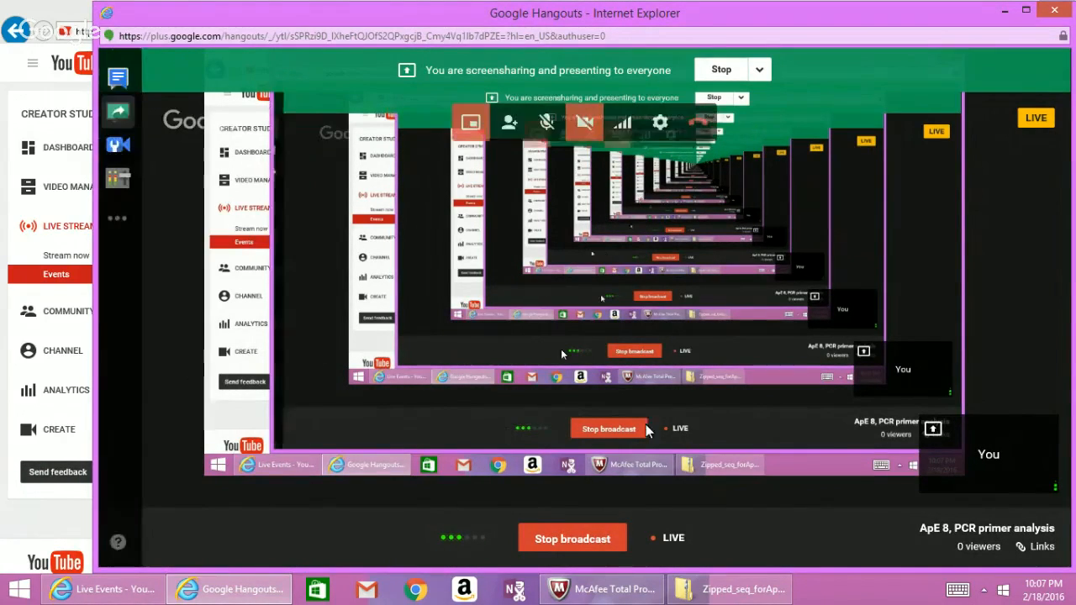
# Open the Zipped_seq_forApE folder listing pMSH2 and pmsh2_unknown1, then bring up the quiz window preview.
pyautogui.click(742, 593)
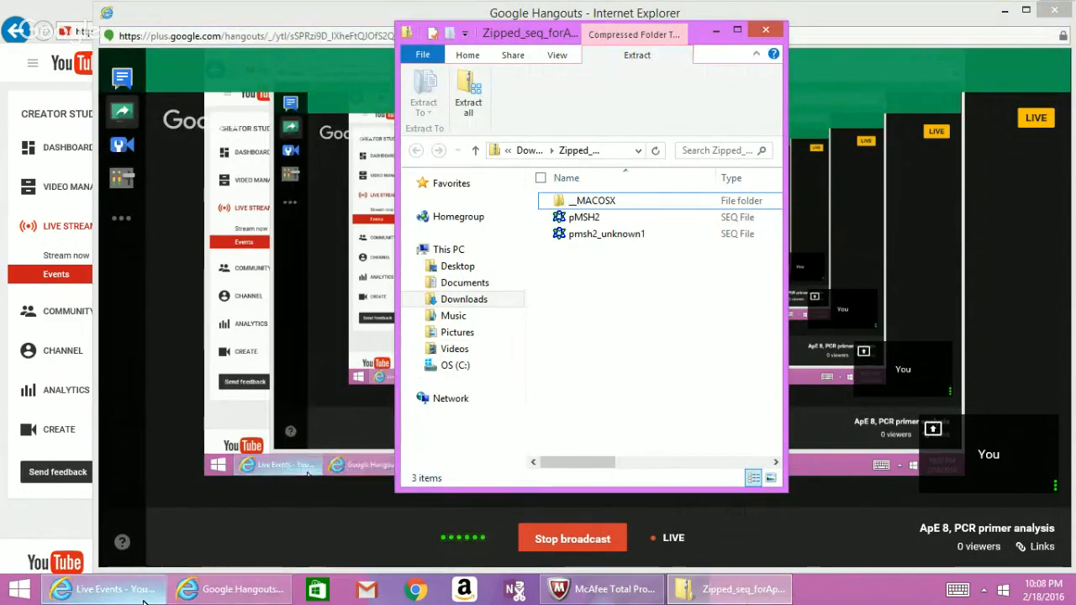
pyautogui.moveTo(144, 602)
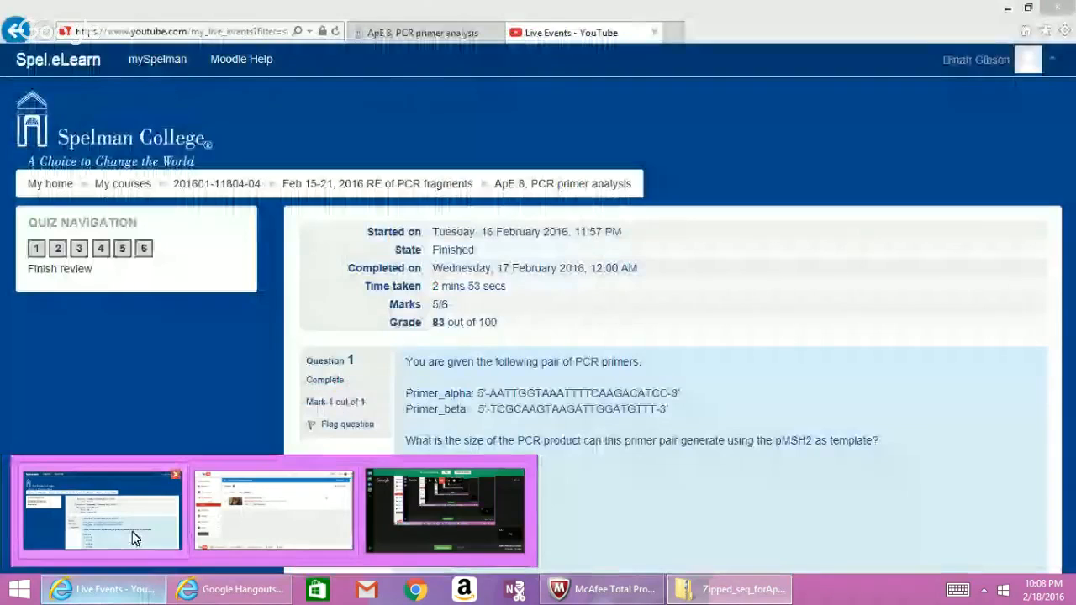
# Bring the ApE 8 PCR primer analysis quiz review, graded 83 out of 100, to the front.
pyautogui.click(132, 532)
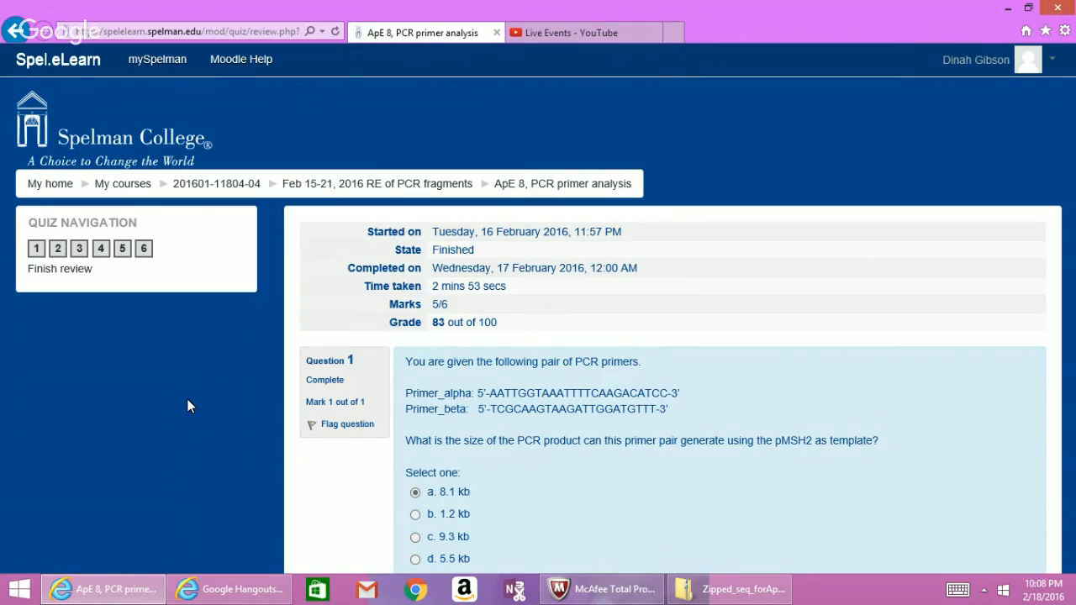
# Open pMSH2.seq in ApE from the zipped sequence folder.
pyautogui.click(728, 589)
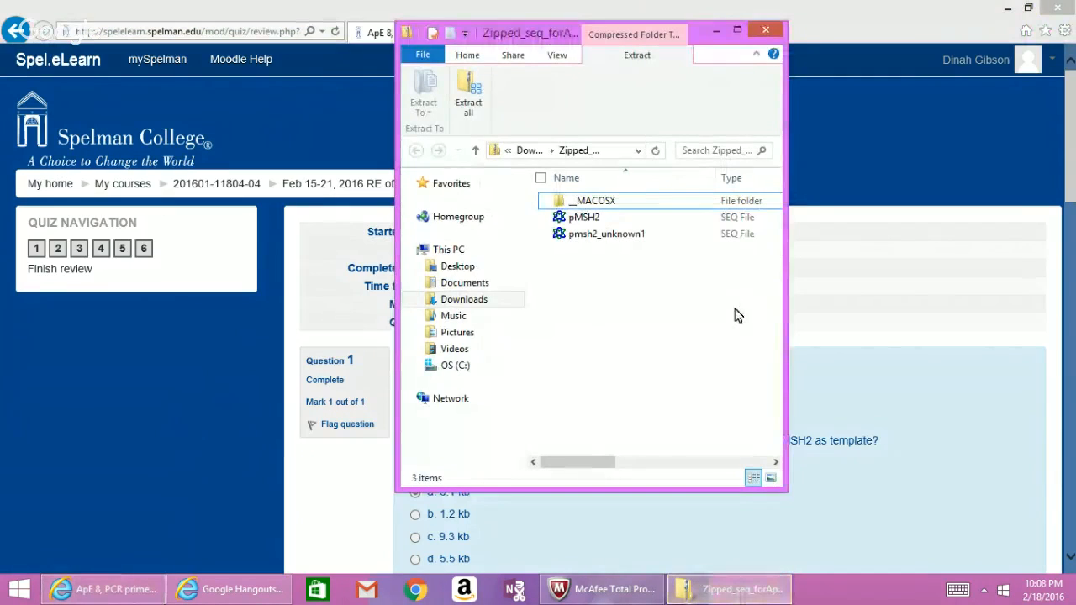
pyautogui.click(732, 220)
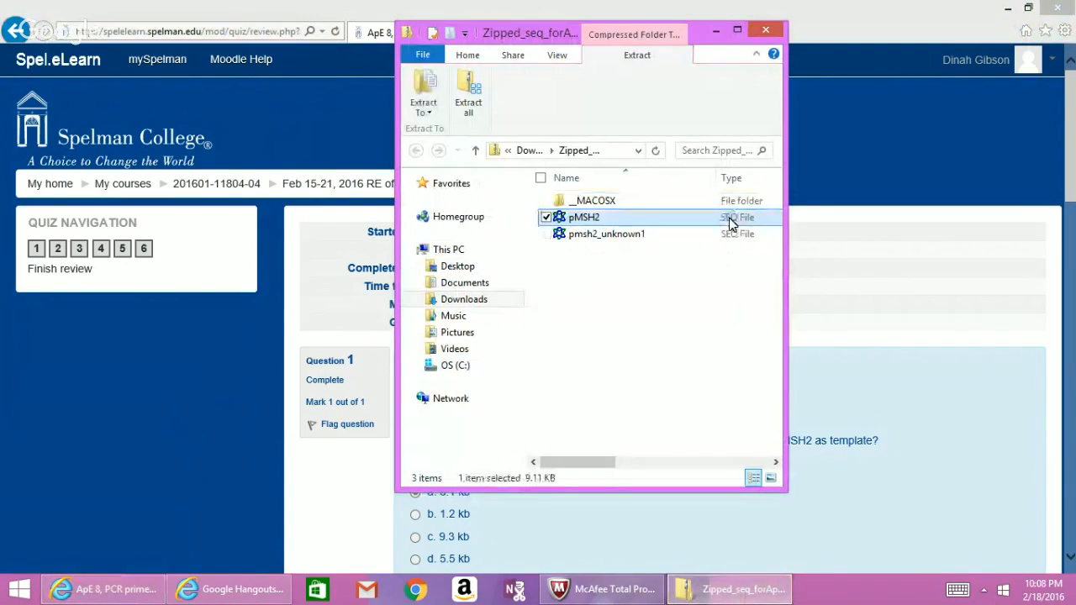
pyautogui.doubleClick(731, 220)
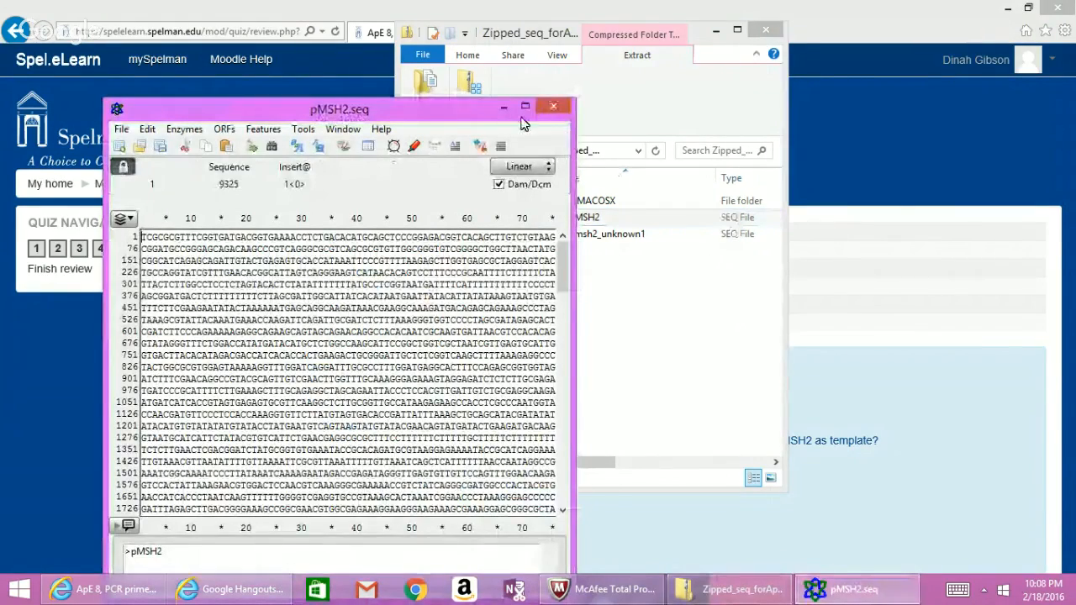
pyautogui.moveTo(486, 115); pyautogui.dragTo(801, 105)
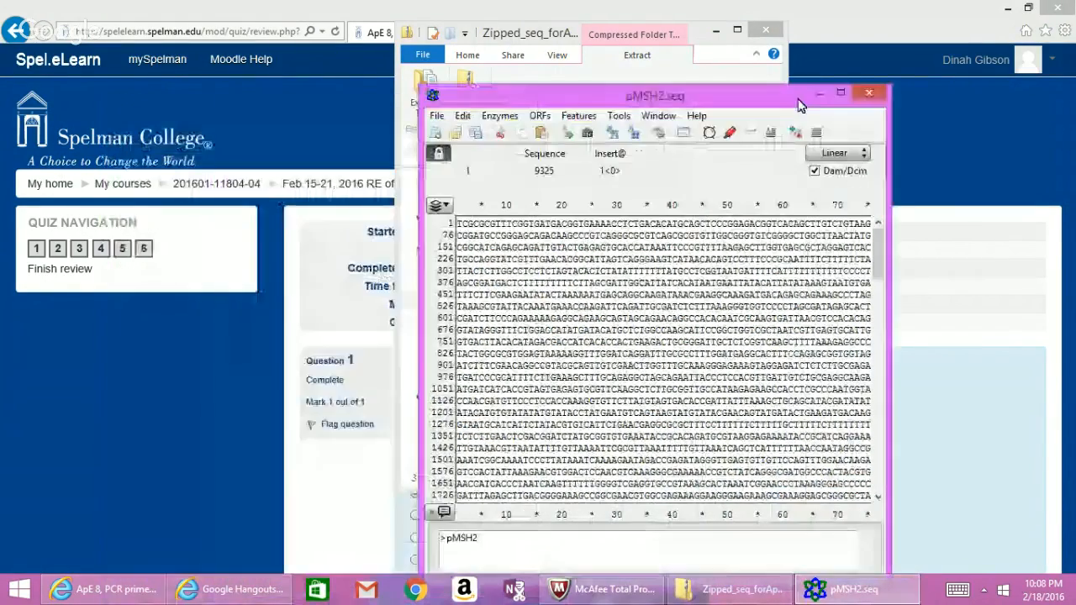
# Unlock the 9325-bp pMSH2 sequence and switch its topology from Linear to Circular.
pyautogui.click(858, 156)
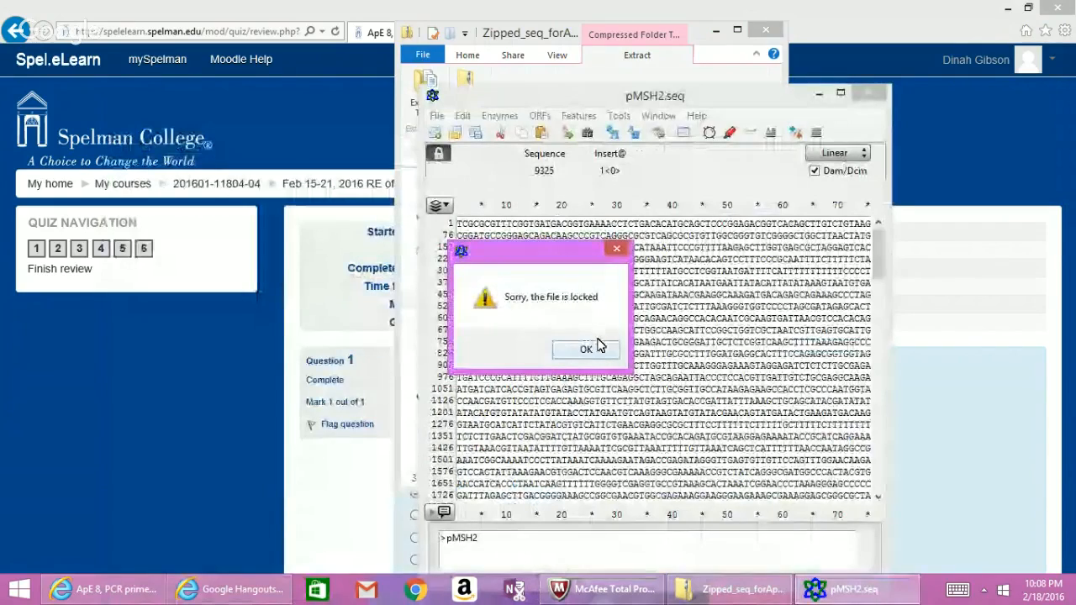
pyautogui.click(592, 351)
pyautogui.click(439, 156)
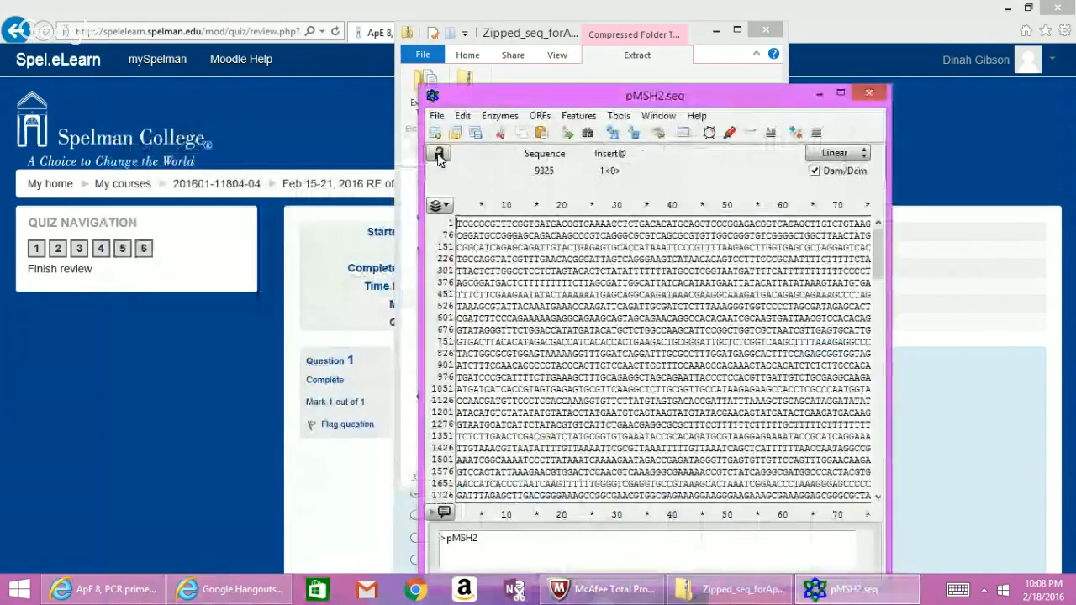
pyautogui.click(834, 154)
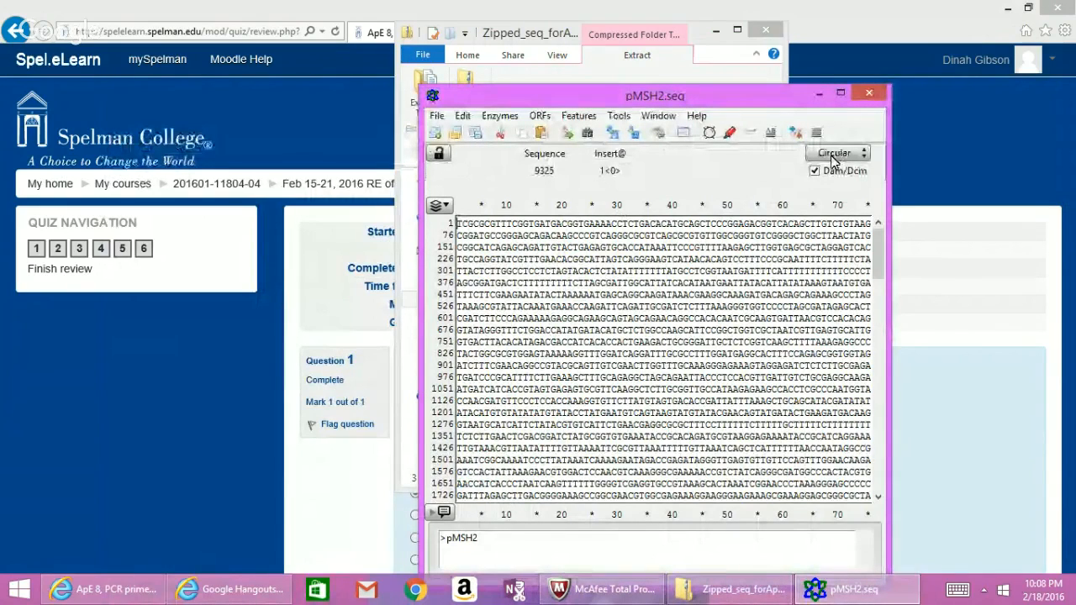
pyautogui.click(715, 30)
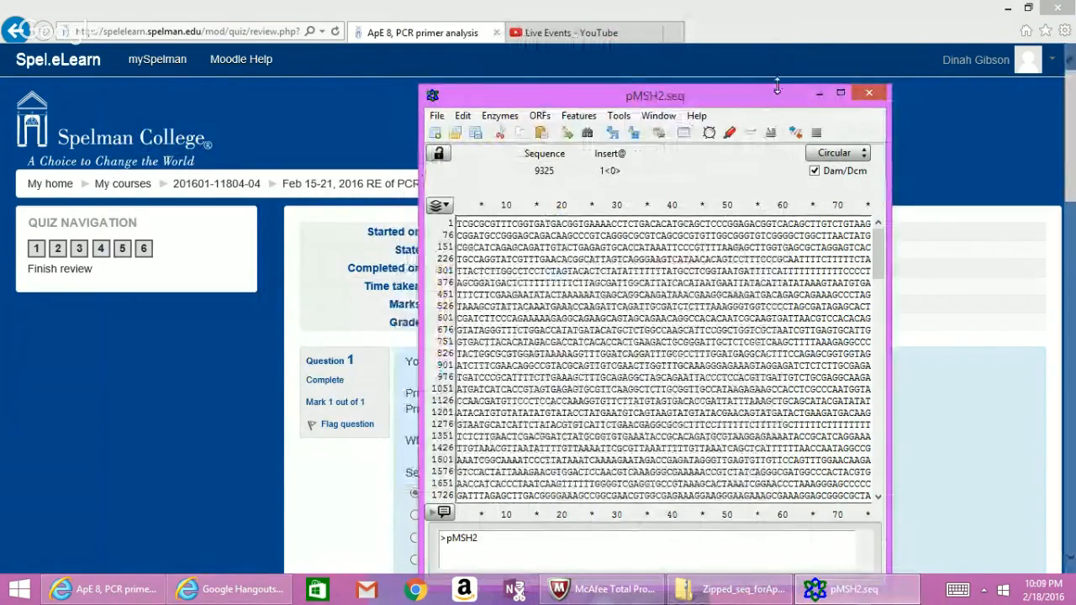
# Copy the Primer_alpha bases AATTGGTAAATTTTCAAGACATCC from the quiz and return to pMSH2.seq.
pyautogui.moveTo(774, 102); pyautogui.dragTo(948, 89)
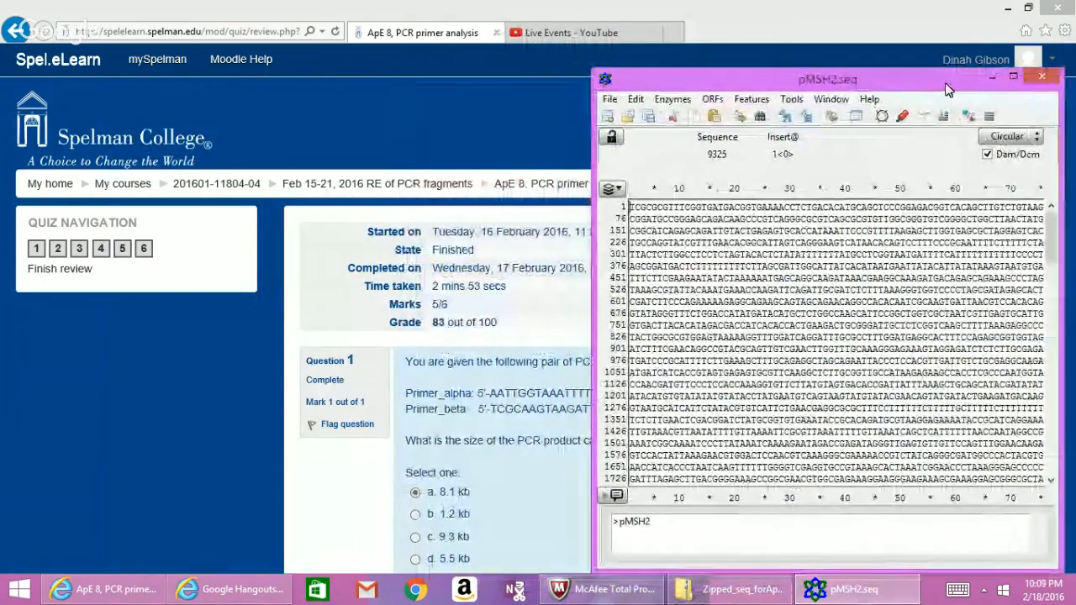
pyautogui.click(486, 393)
pyautogui.moveTo(486, 394); pyautogui.dragTo(673, 389)
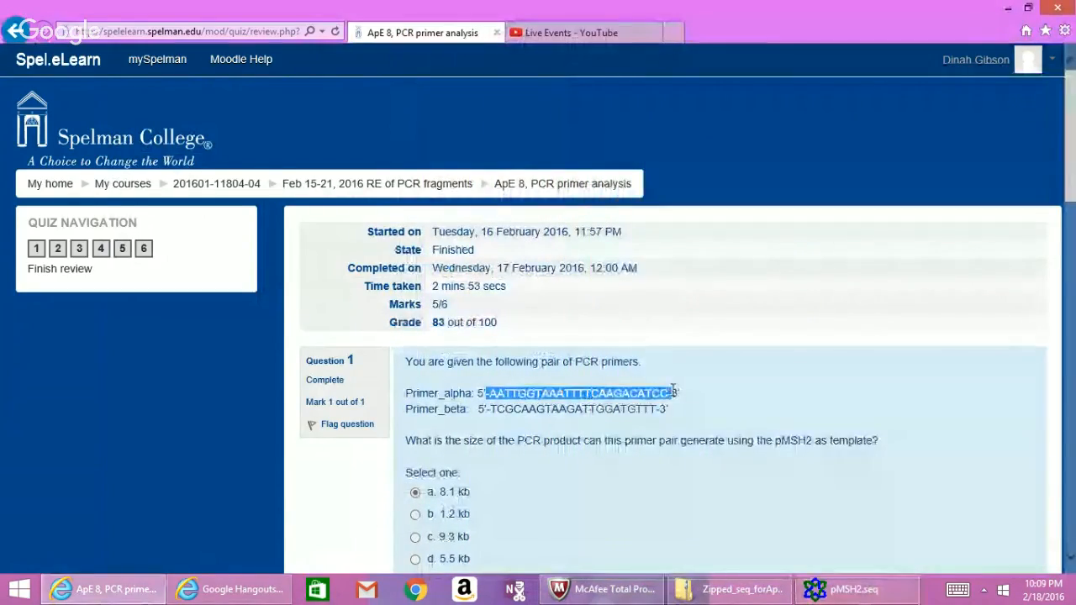
pyautogui.click(622, 400)
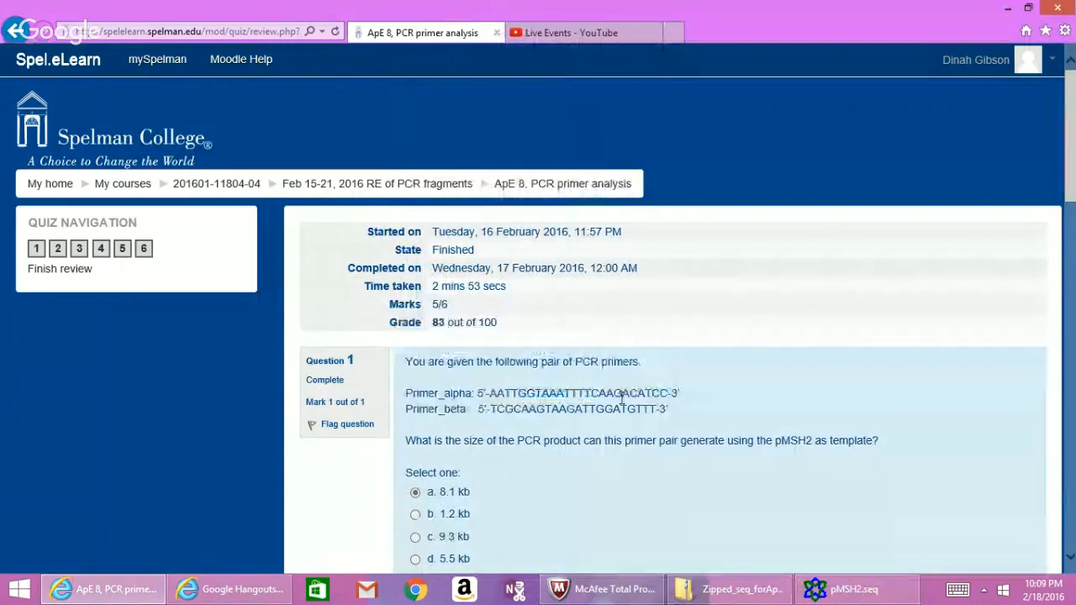
pyautogui.moveTo(494, 398); pyautogui.dragTo(667, 393)
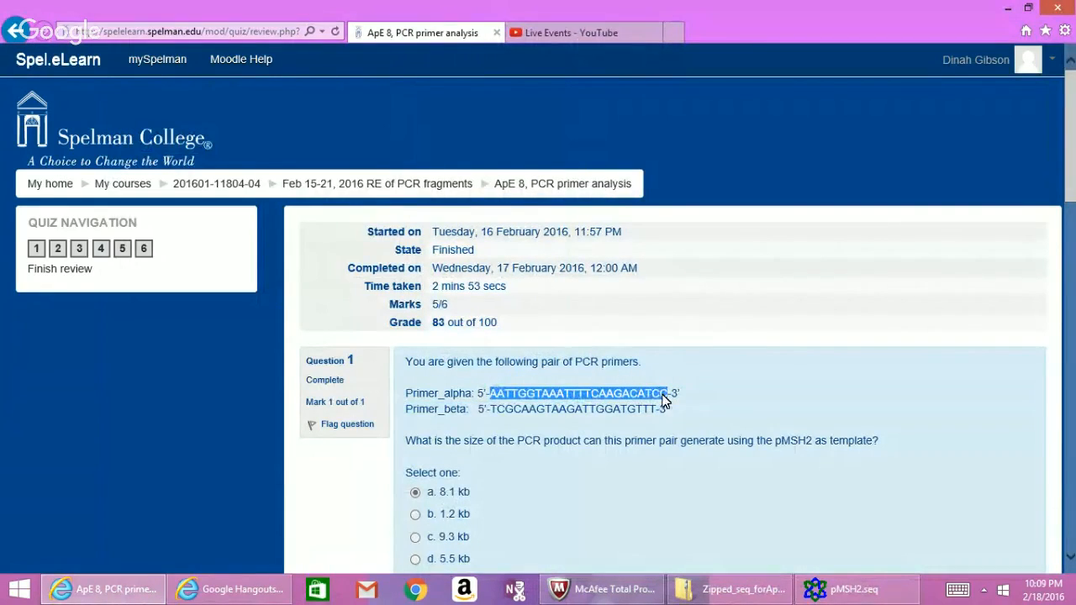
pyautogui.rightClick(664, 401)
pyautogui.click(602, 195)
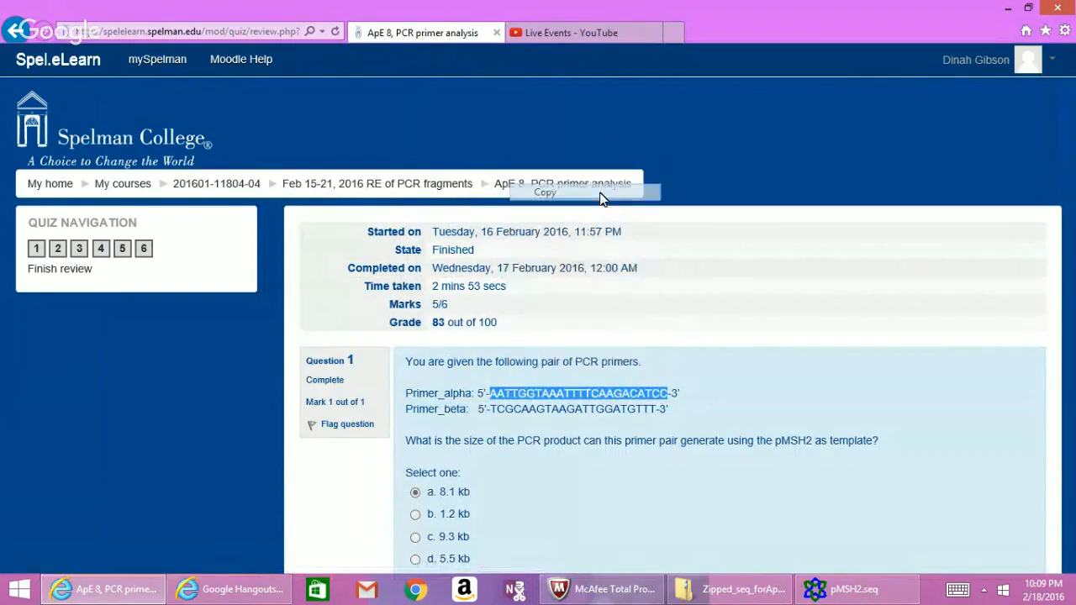
pyautogui.click(855, 589)
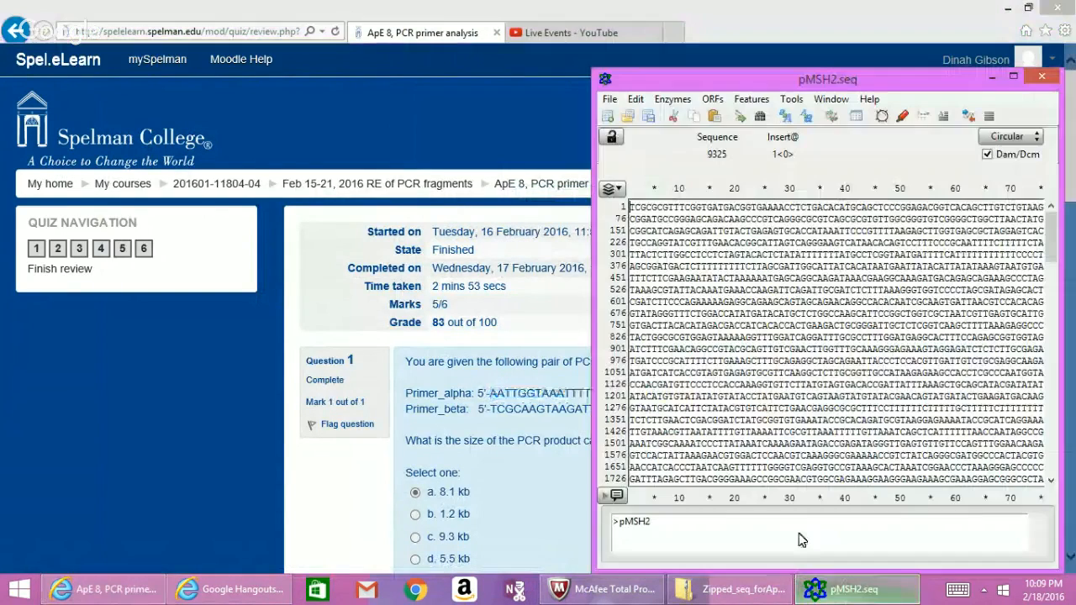
# Open the sequence Find dialog and re-copy the Primer_alpha sequence from the quiz.
pyautogui.click(636, 99)
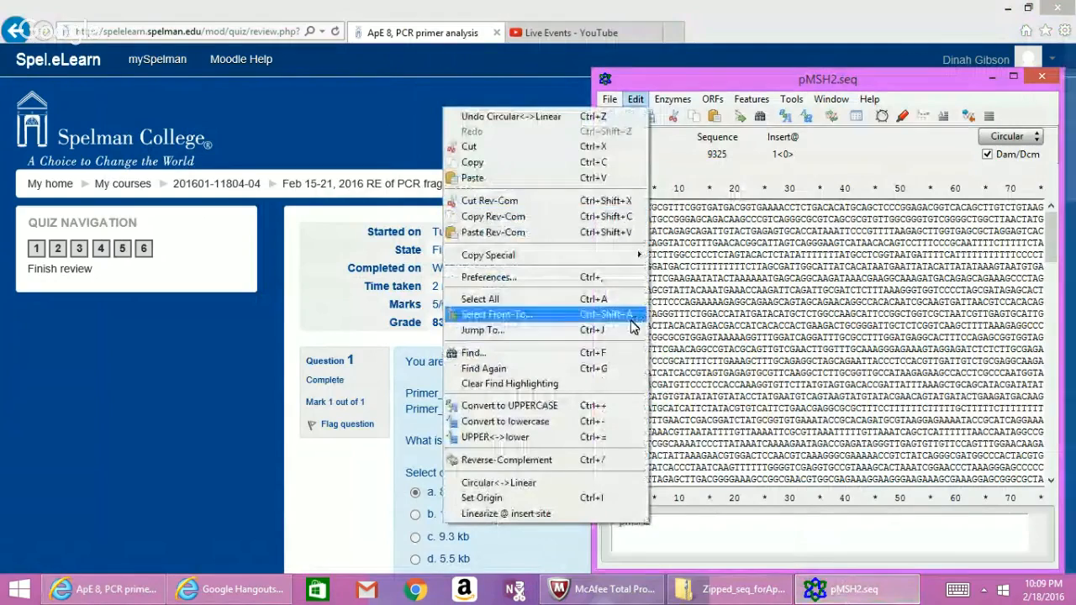
pyautogui.click(627, 353)
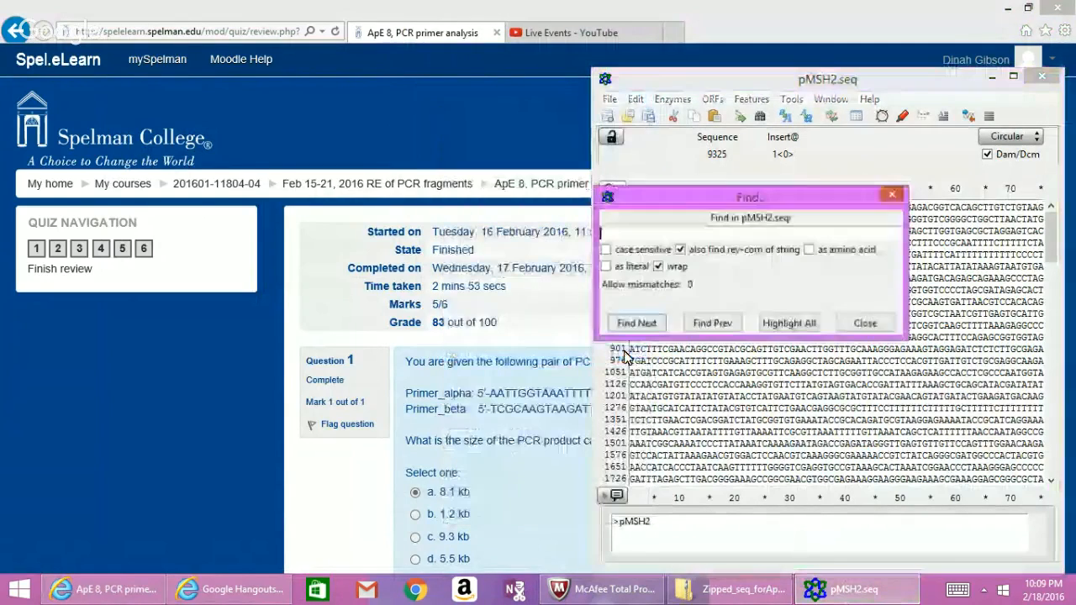
pyautogui.rightClick(707, 232)
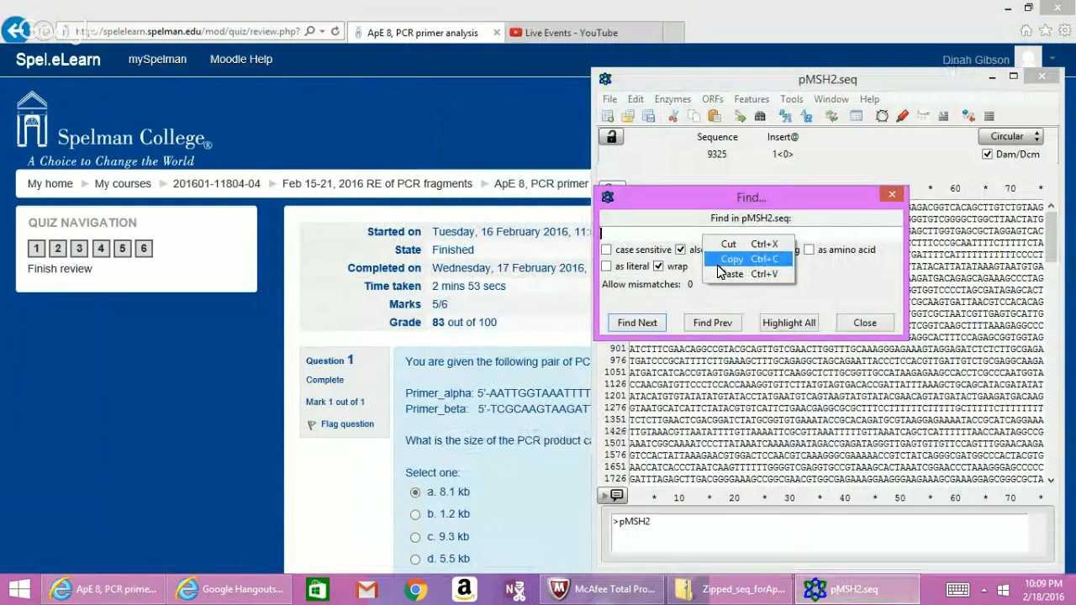
pyautogui.click(719, 267)
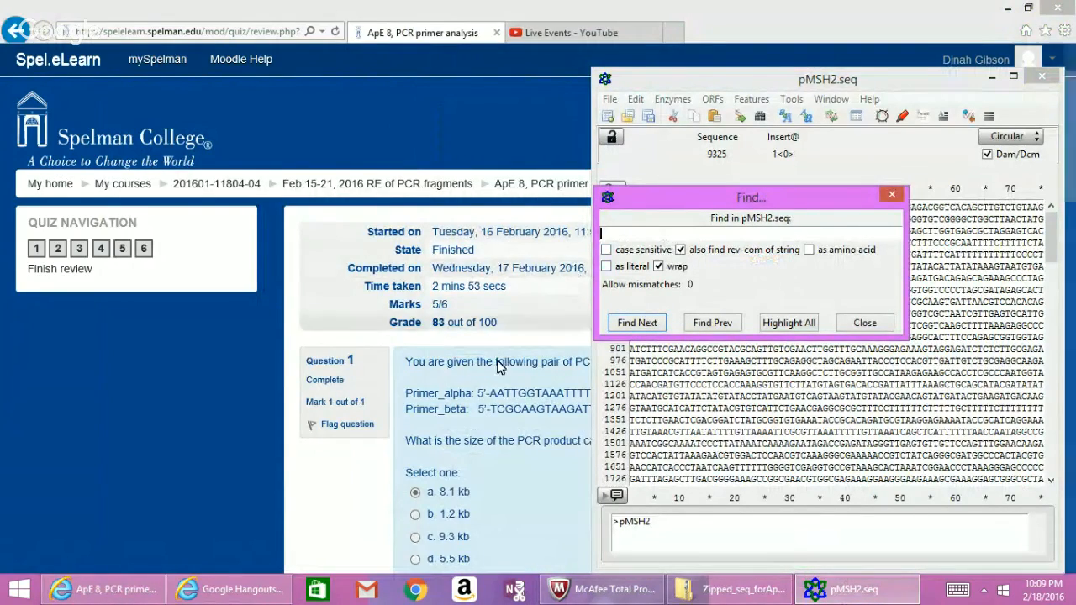
pyautogui.click(494, 395)
pyautogui.moveTo(492, 392); pyautogui.dragTo(659, 398)
pyautogui.rightClick(652, 392)
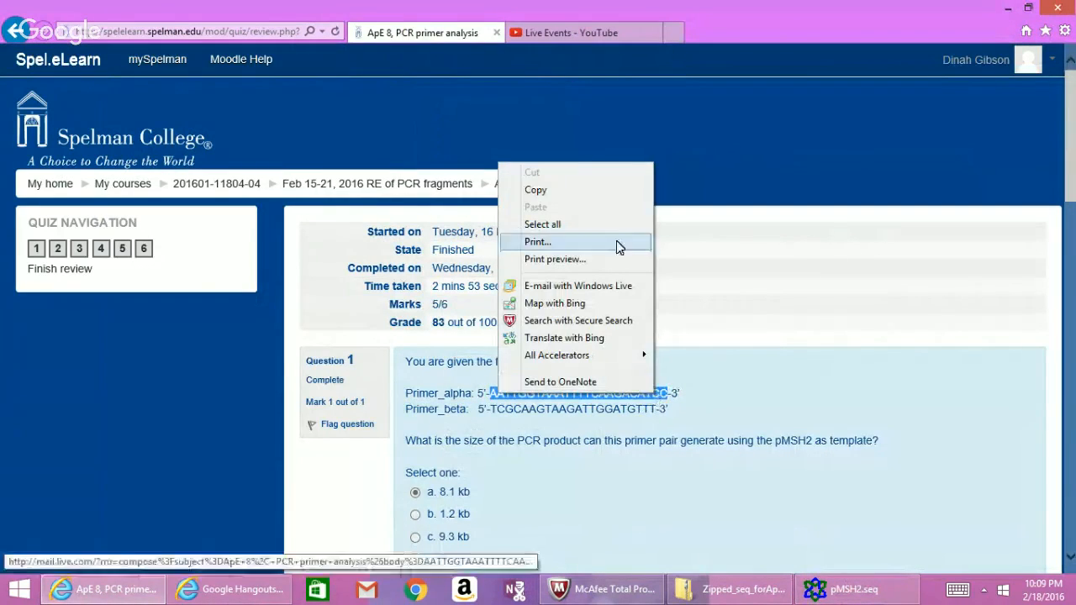
pyautogui.click(619, 190)
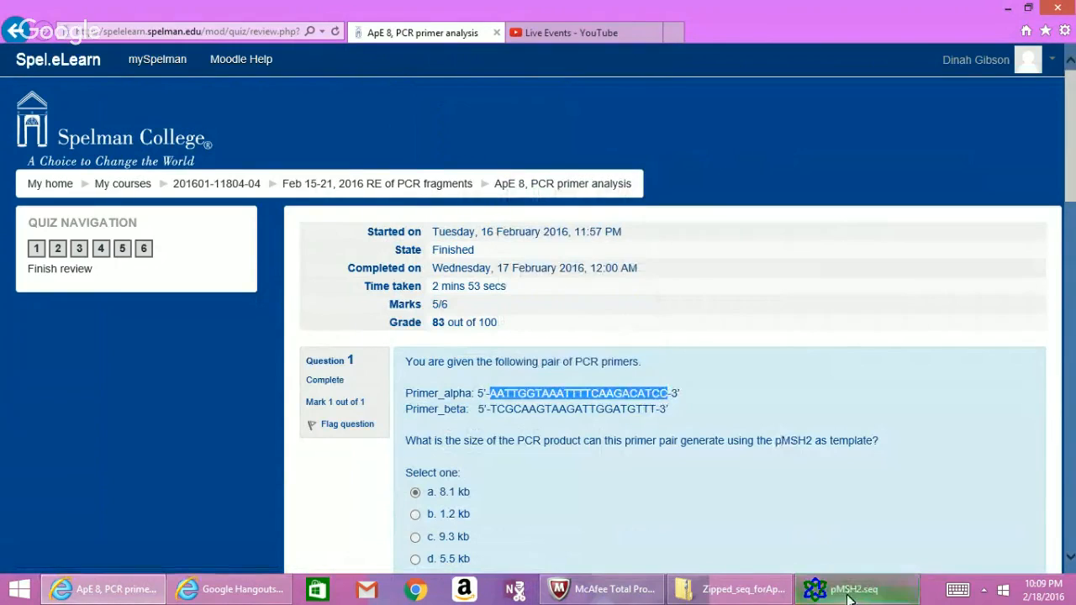
pyautogui.click(832, 589)
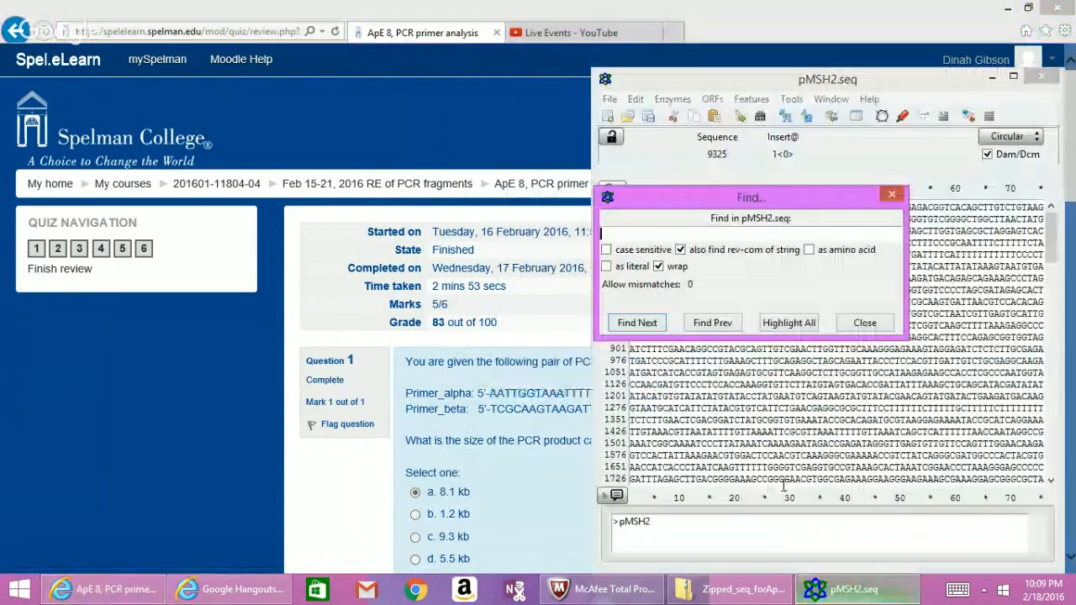
# Search pMSH2 for Primer_alpha, selecting its 24-bp match at bases 4616–4639.
pyautogui.rightClick(696, 237)
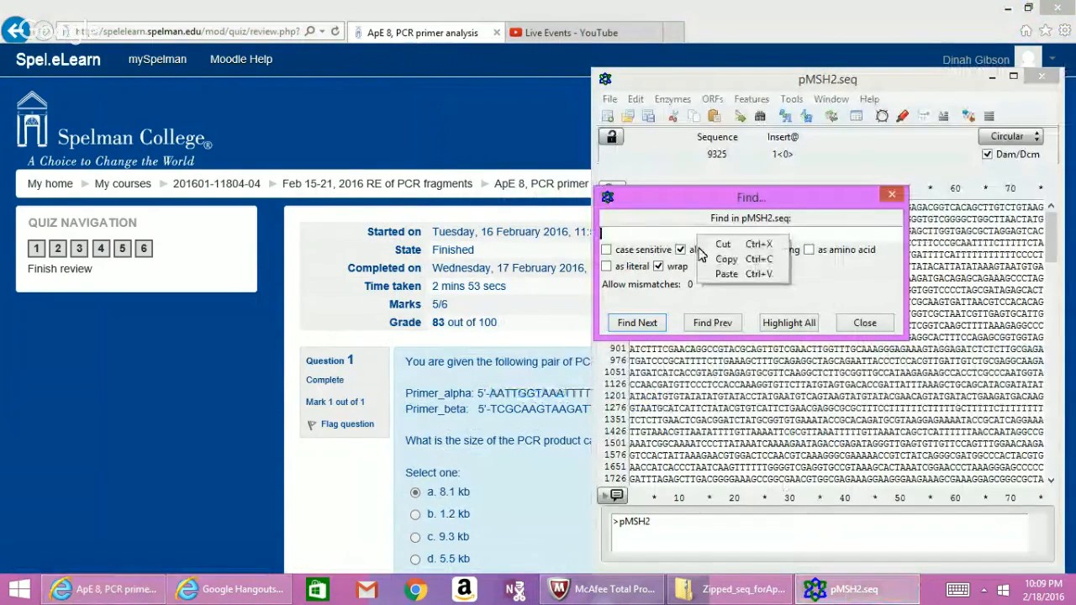
pyautogui.click(726, 274)
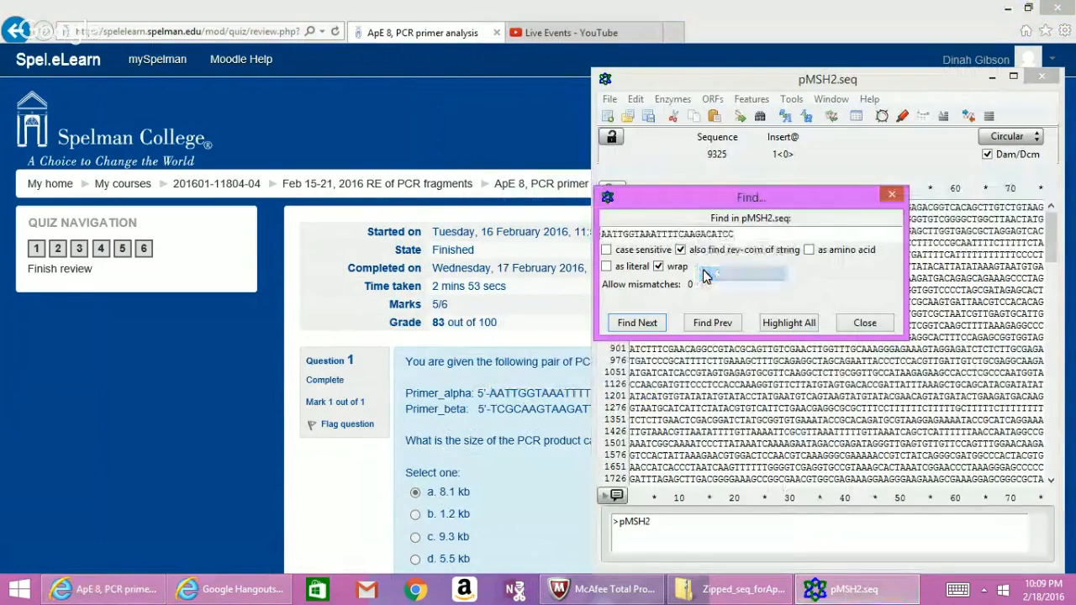
pyautogui.click(635, 323)
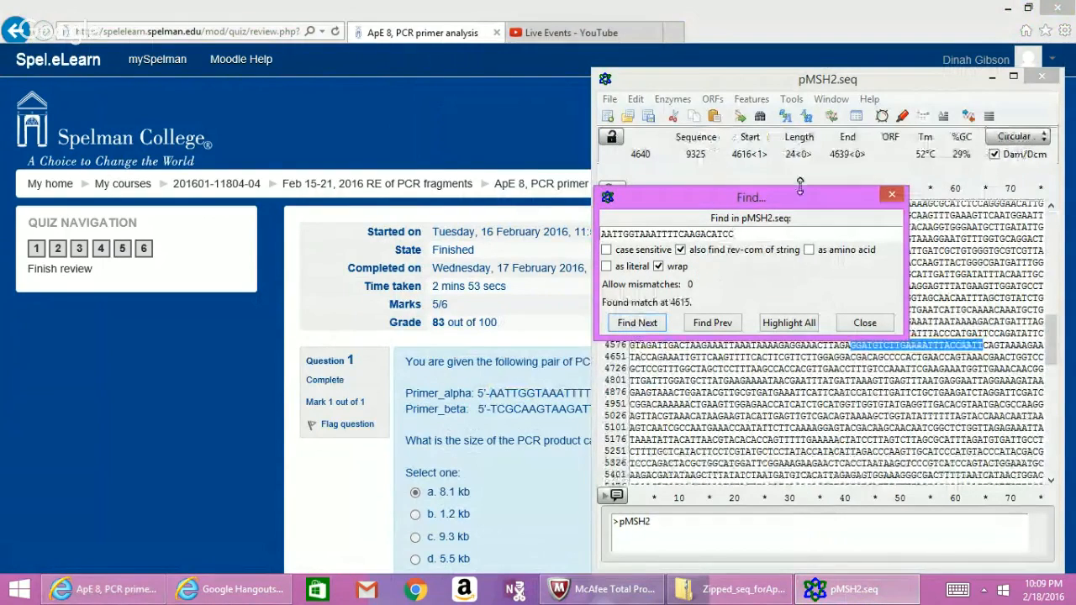
pyautogui.moveTo(875, 82); pyautogui.dragTo(844, 95)
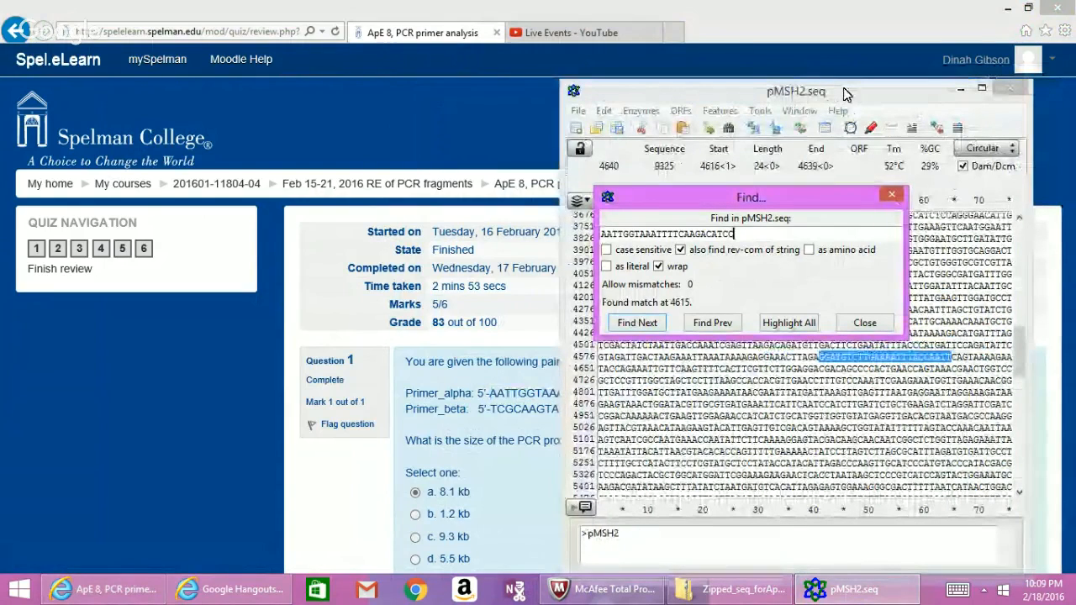
pyautogui.click(847, 94)
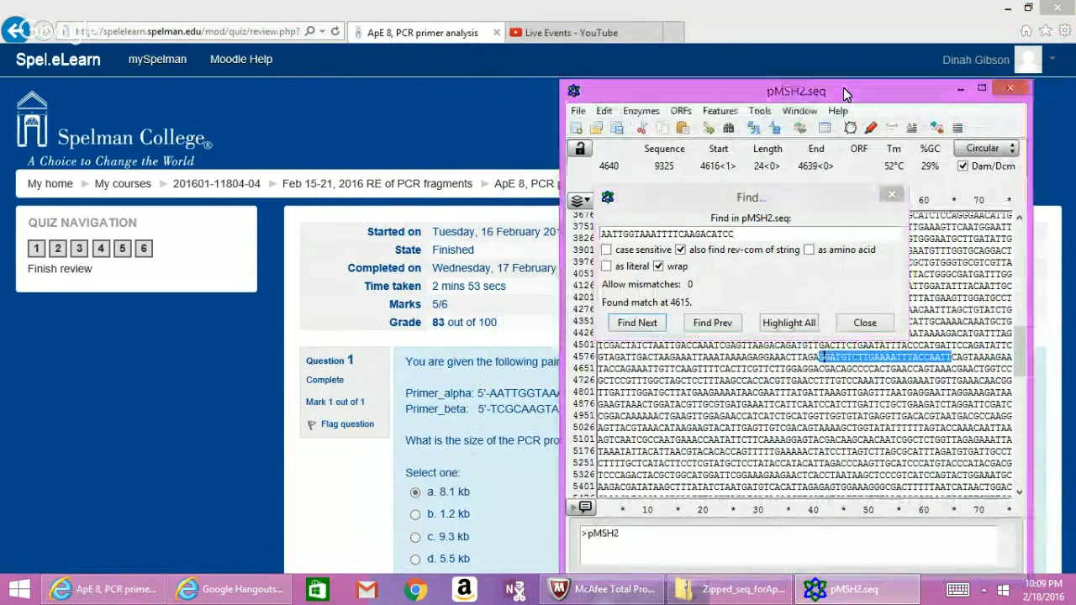
pyautogui.click(846, 93)
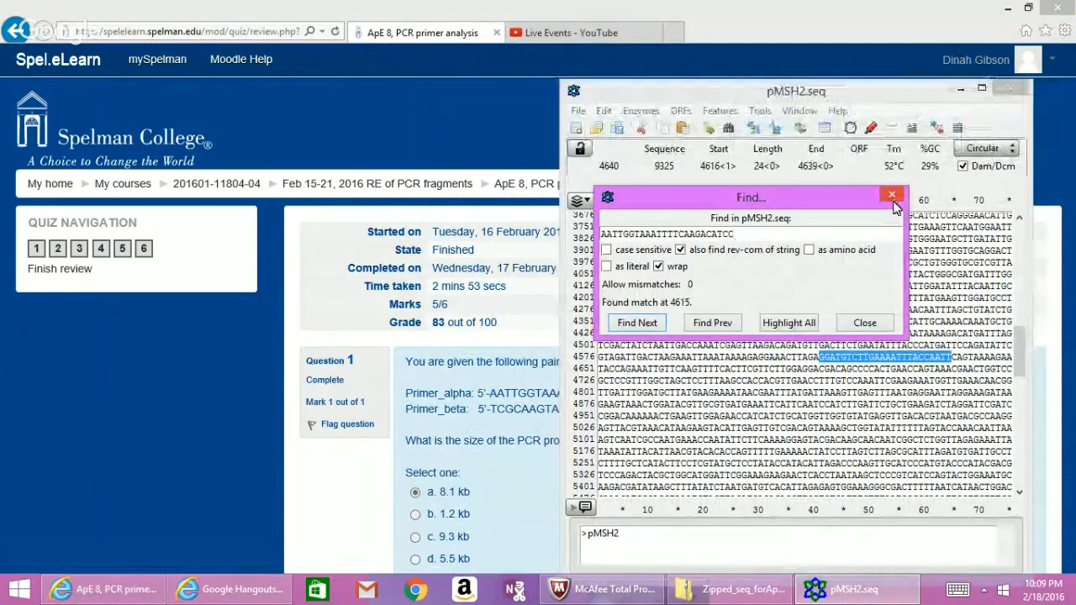
pyautogui.click(894, 202)
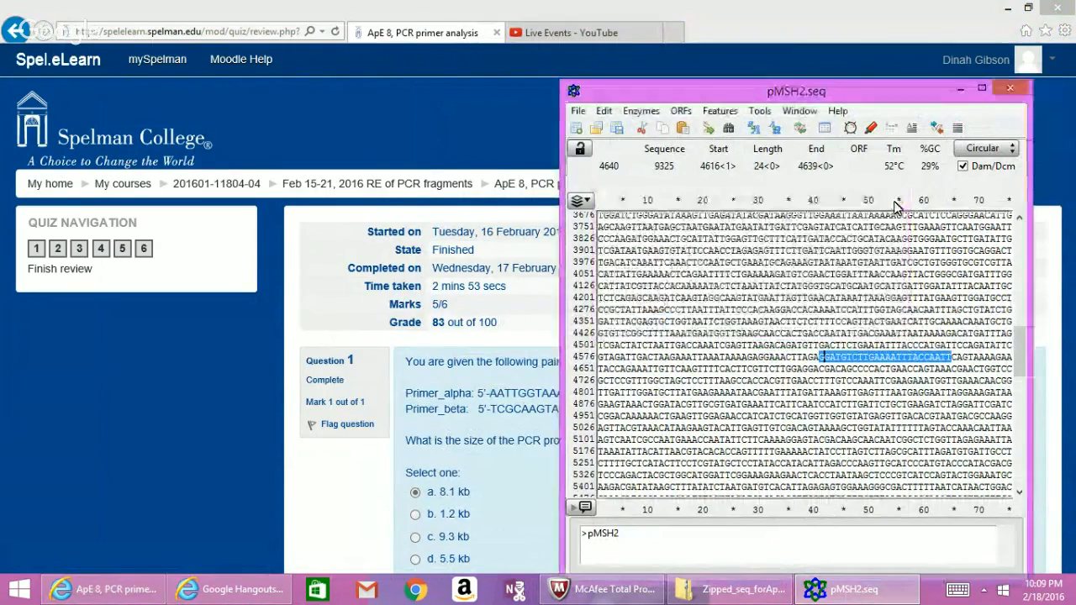
pyautogui.click(720, 112)
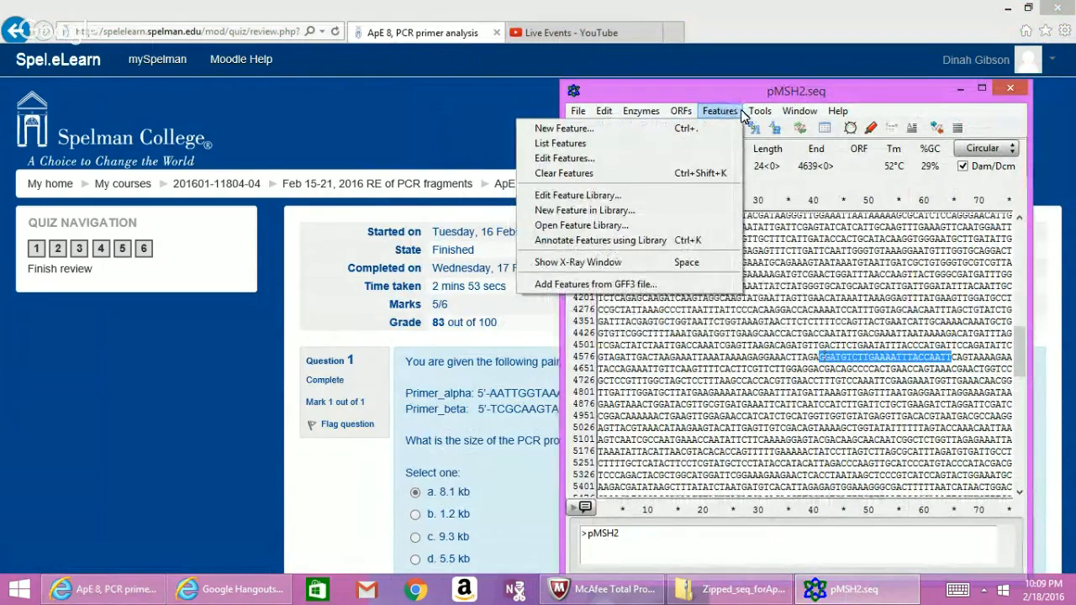
# Add a reverse-strand (Rev-Com) feature named Primer-Alpha over bases 4616–4639.
pyautogui.moveTo(753, 114)
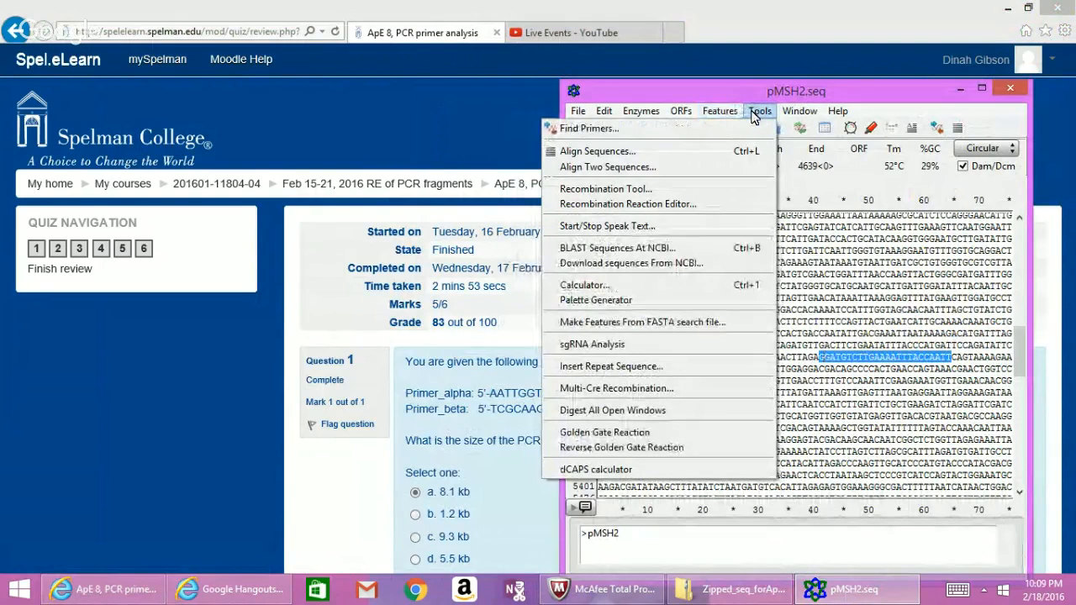
pyautogui.moveTo(715, 115)
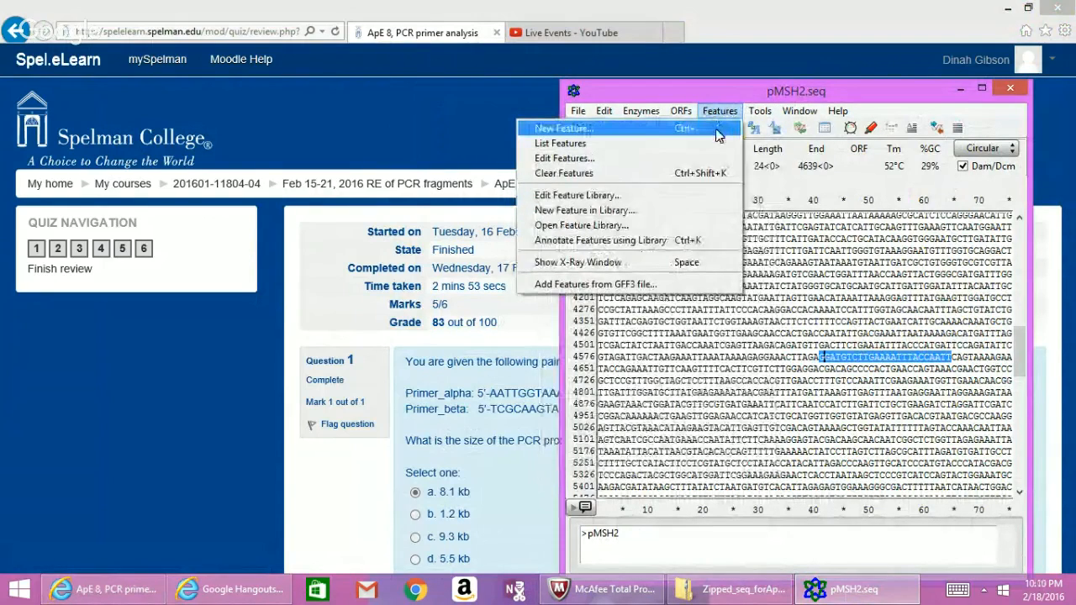
pyautogui.click(715, 129)
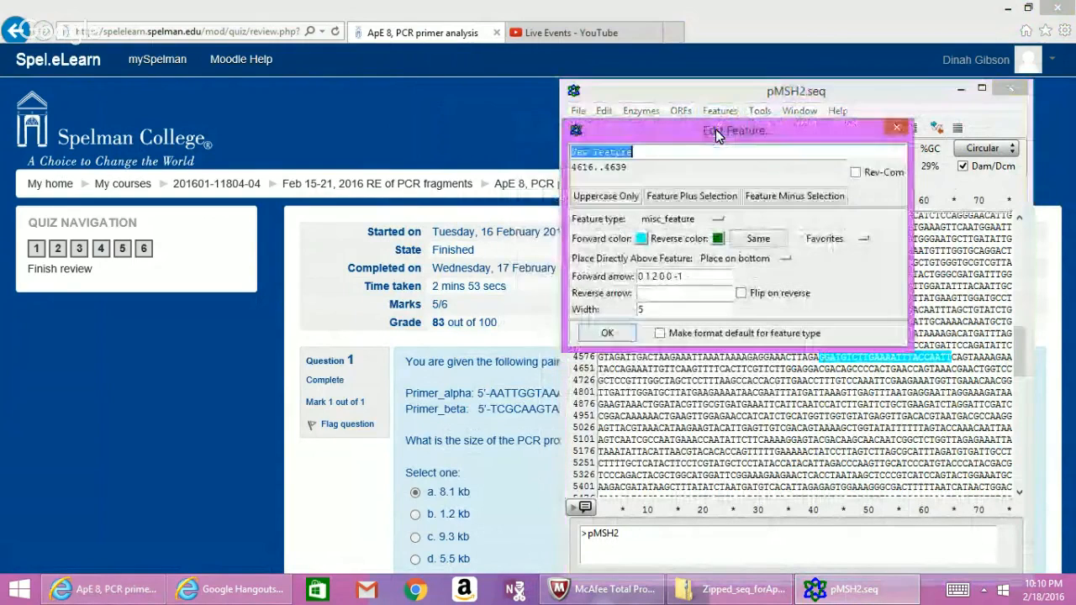
pyautogui.write('Ap')
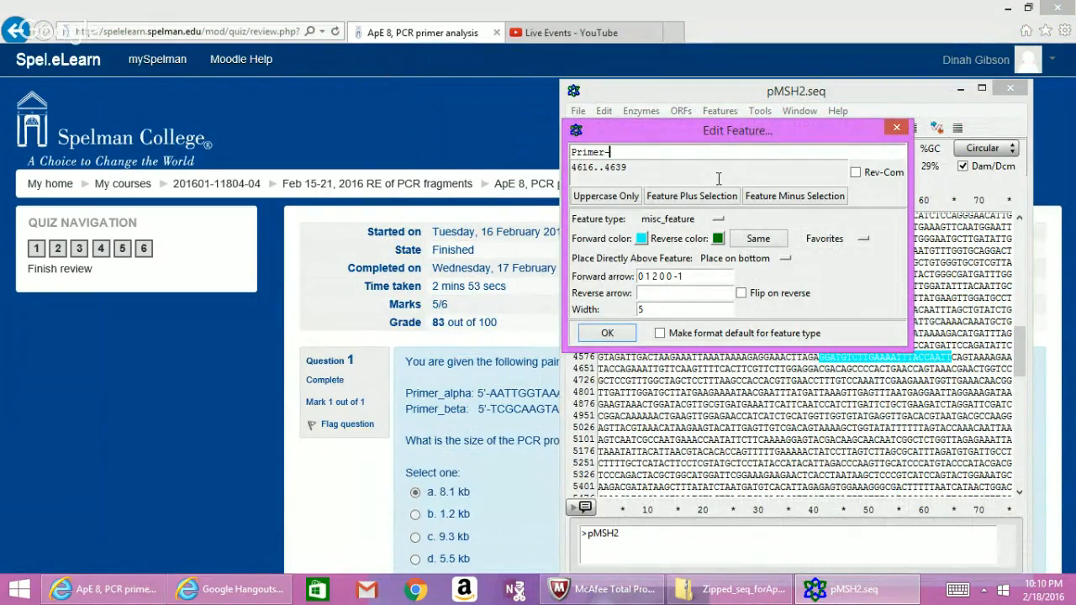
pyautogui.write('Primer-Alpha')
pyautogui.click(856, 172)
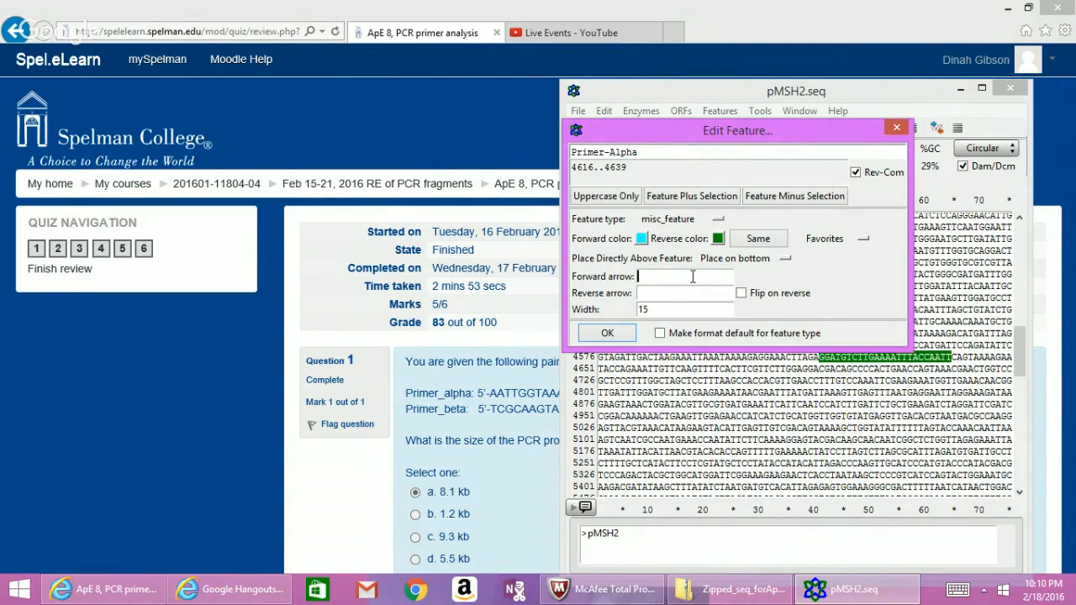
pyautogui.click(607, 334)
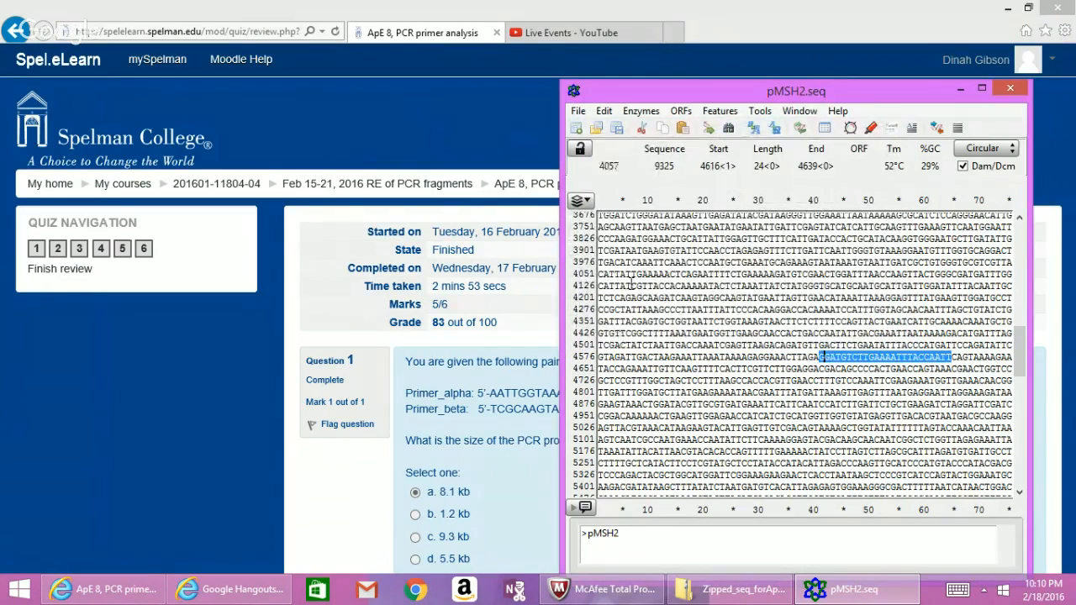
pyautogui.click(642, 112)
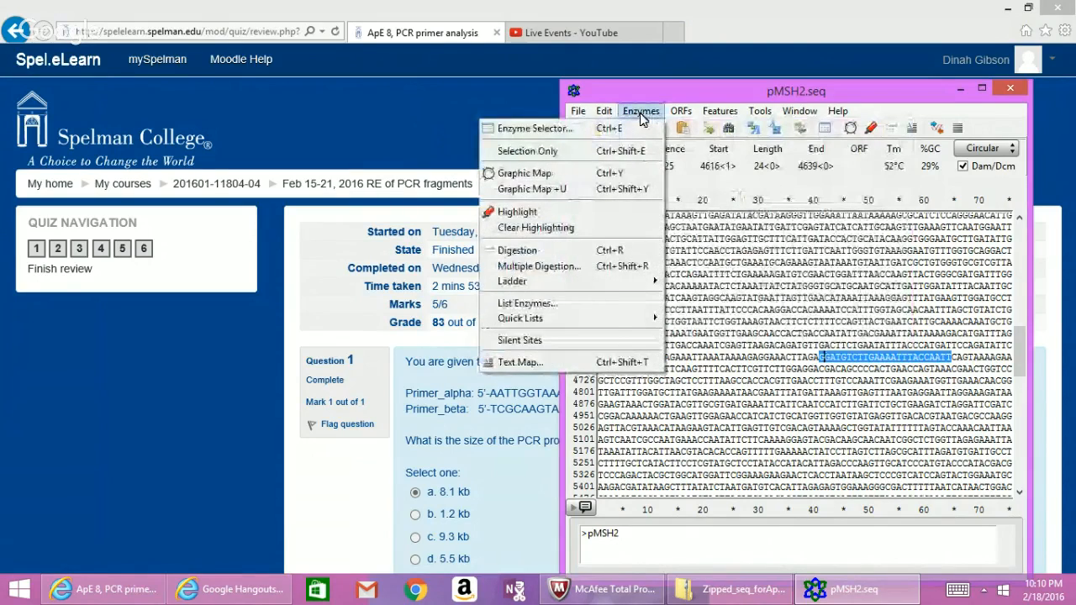
pyautogui.click(642, 114)
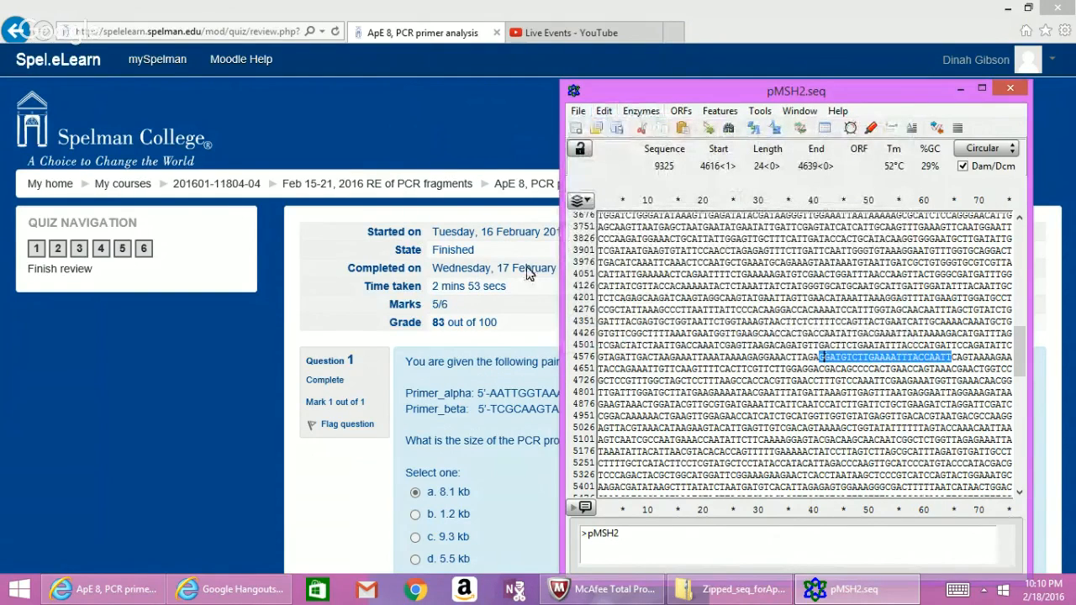
# Copy the Primer_beta bases TCGCAAGTAAGATTGGATGTTT from the quiz and return to pMSH2.seq.
pyautogui.click(492, 412)
pyautogui.moveTo(492, 411); pyautogui.dragTo(629, 413)
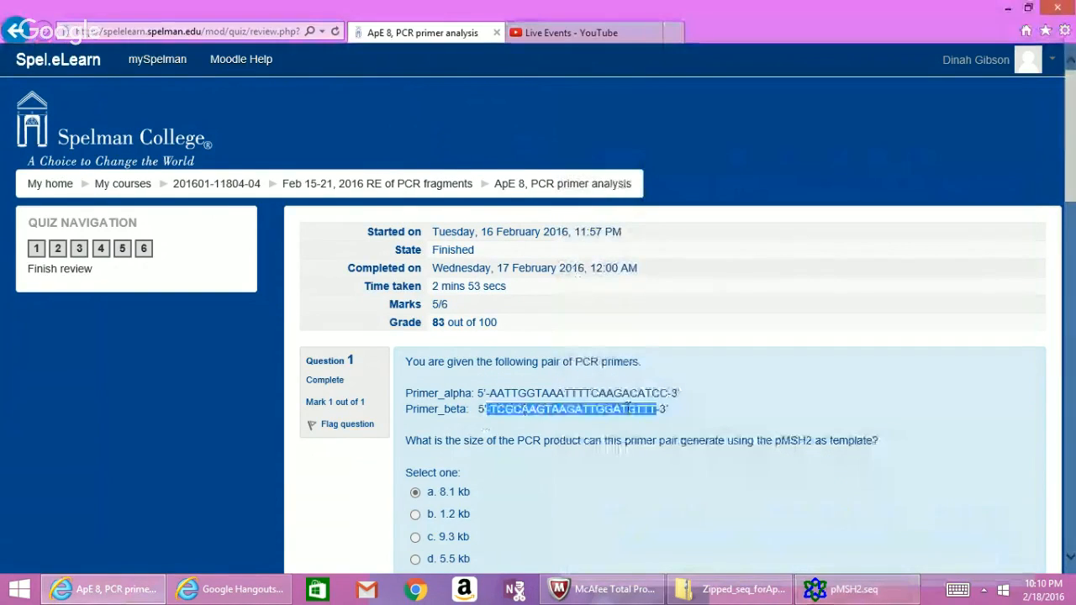
pyautogui.click(629, 413)
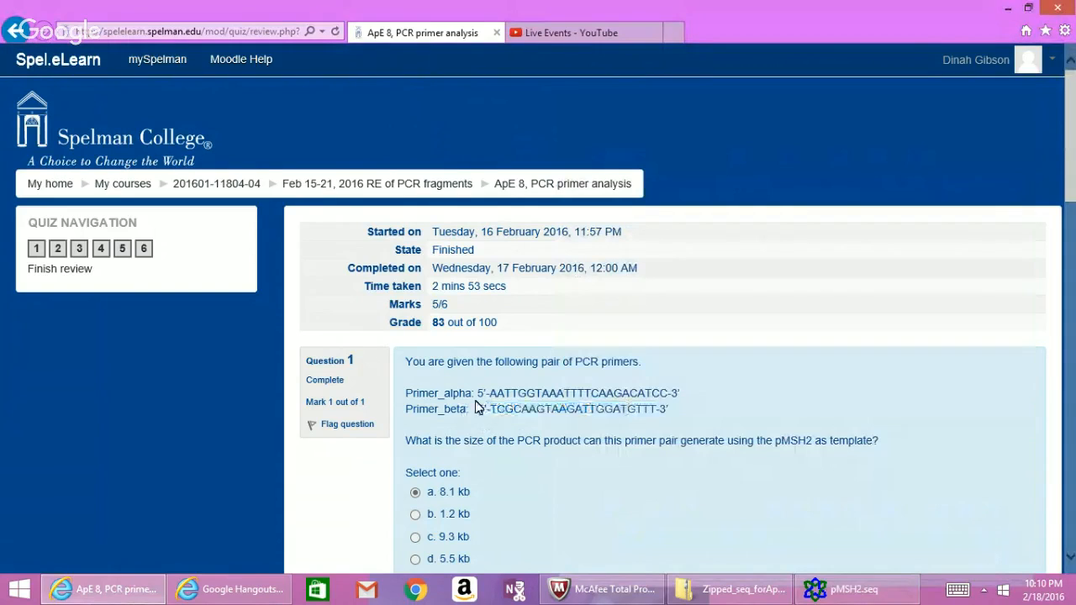
pyautogui.moveTo(491, 410)
pyautogui.mouseDown()
pyautogui.moveTo(602, 441)
pyautogui.moveTo(660, 403)
pyautogui.moveTo(492, 413)
pyautogui.mouseUp()
pyautogui.click(659, 406)
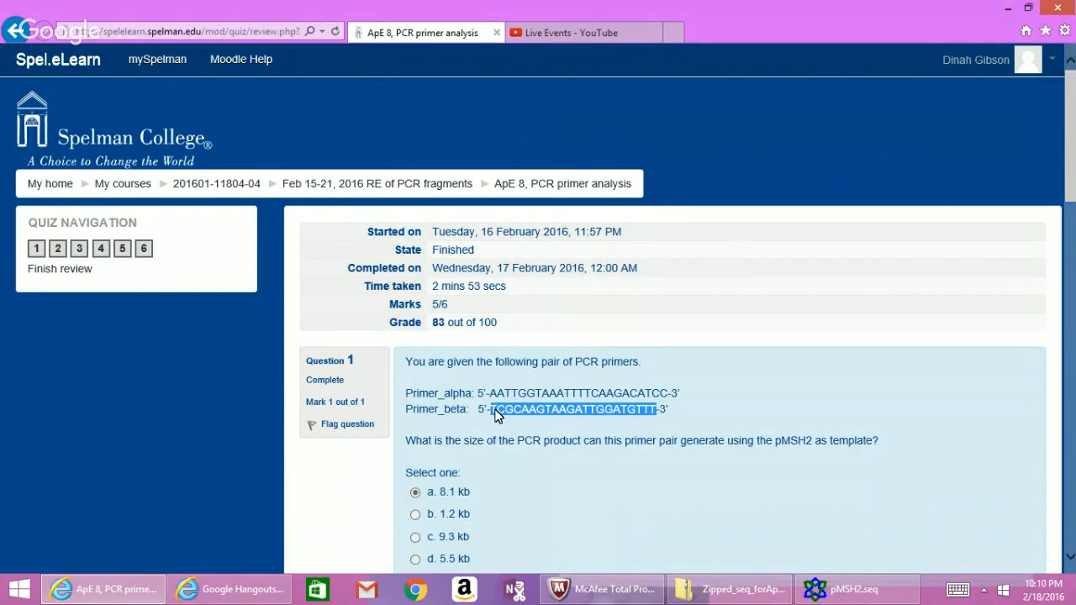
pyautogui.rightClick(497, 416)
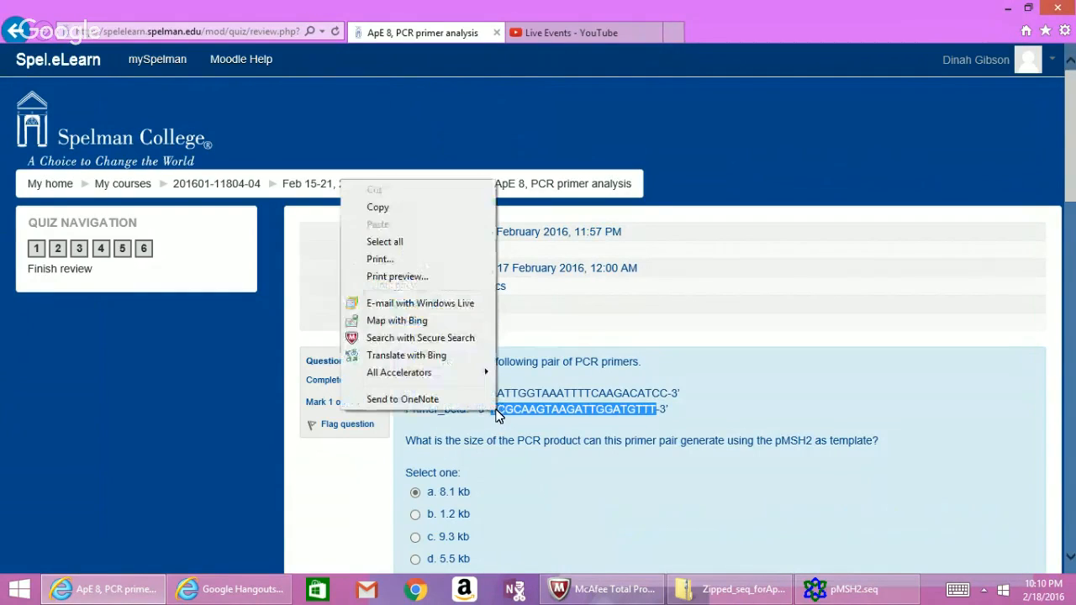
pyautogui.click(448, 209)
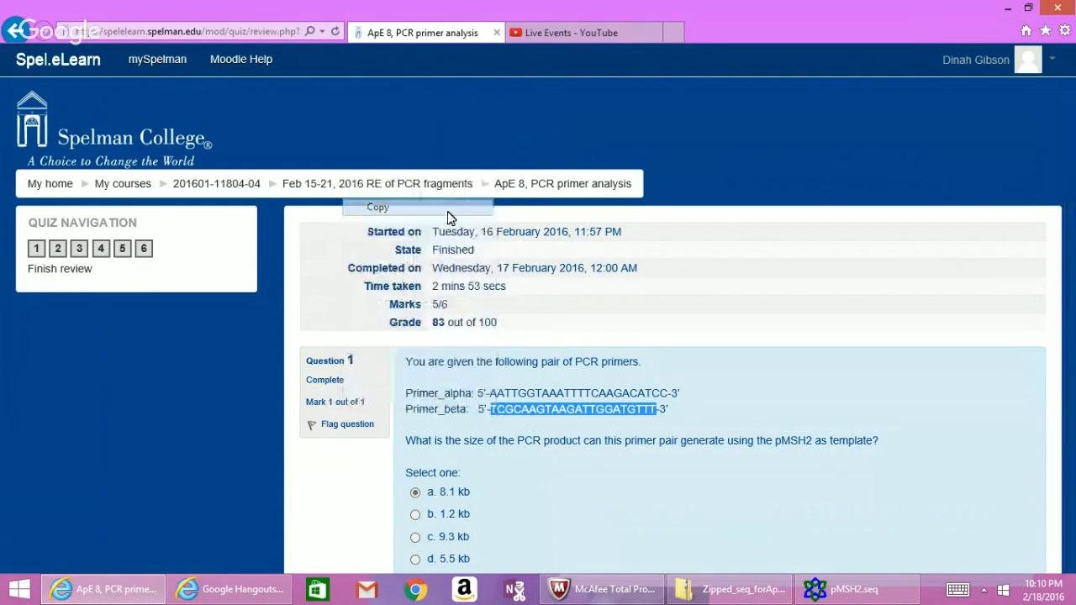
pyautogui.click(831, 595)
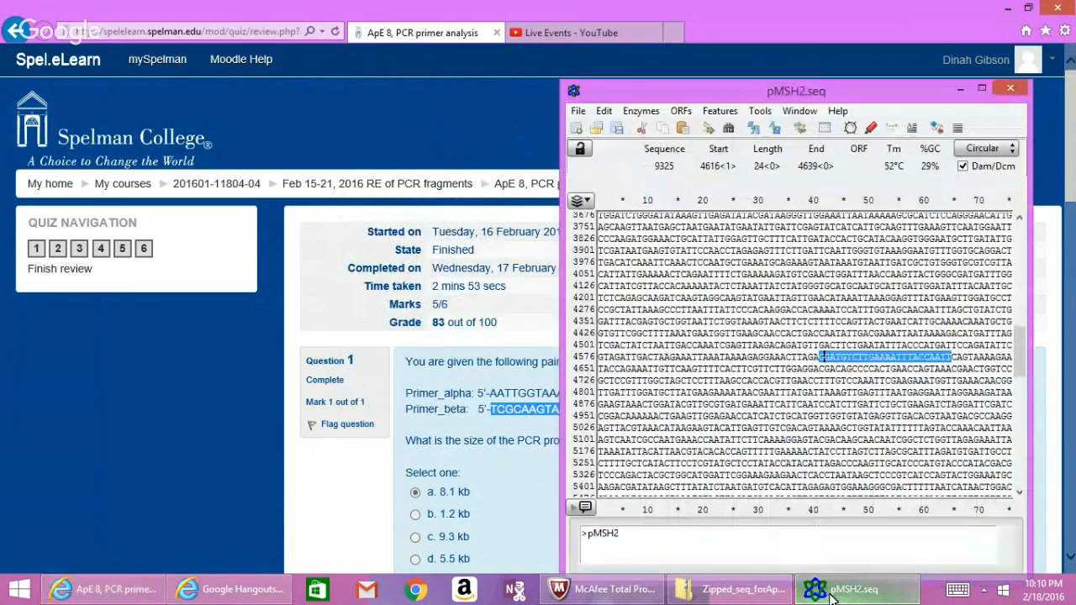
# Search pMSH2 for the pasted Primer_beta sequence, selecting its match at 5776–5797.
pyautogui.click(603, 110)
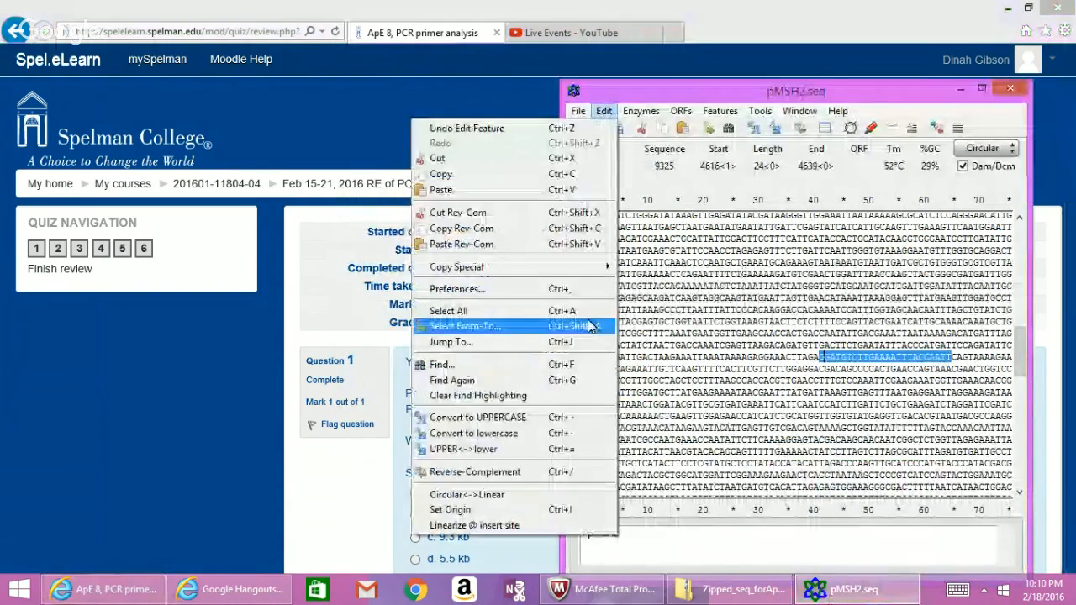
pyautogui.click(587, 376)
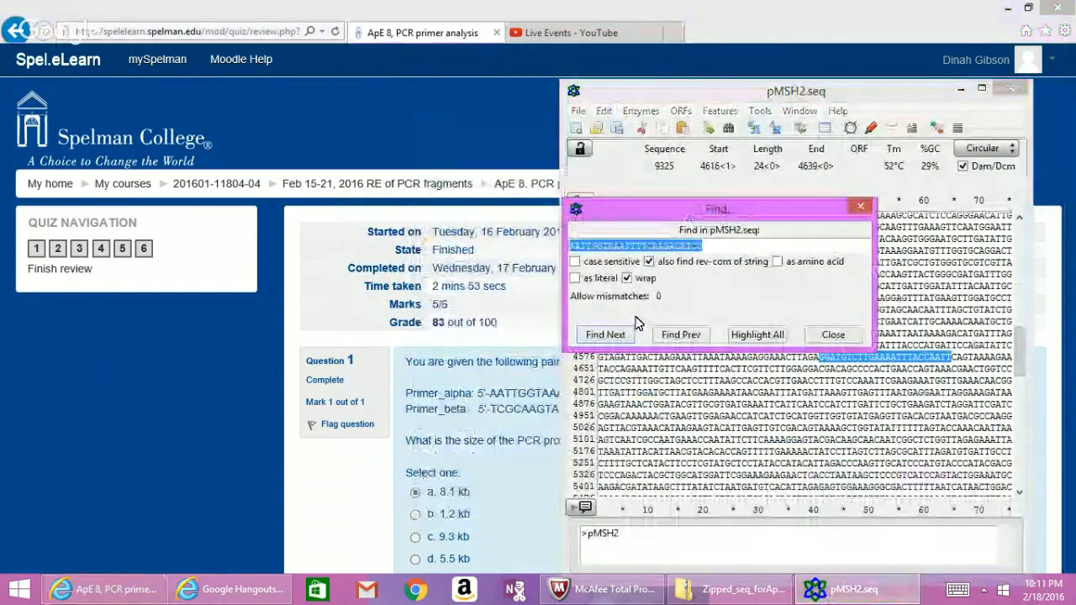
pyautogui.press('BackSpace')
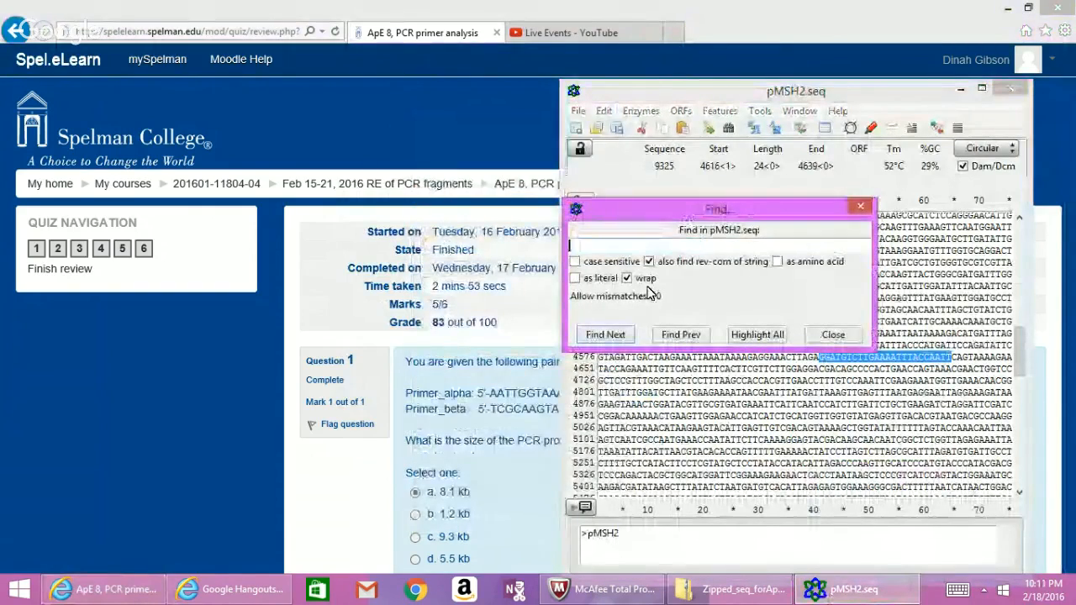
pyautogui.rightClick(671, 245)
pyautogui.click(687, 286)
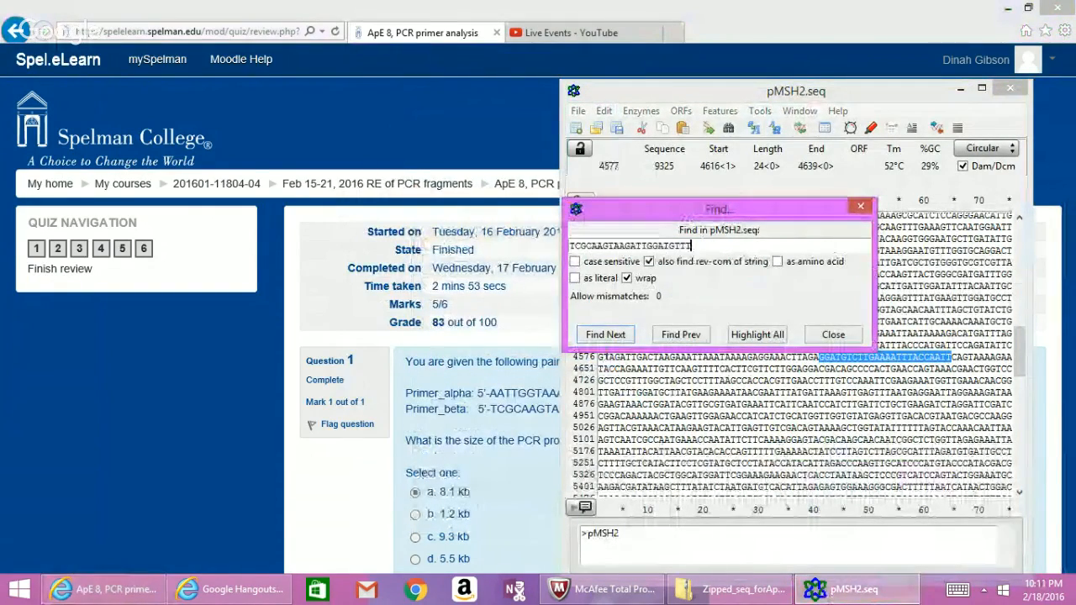
pyautogui.click(605, 334)
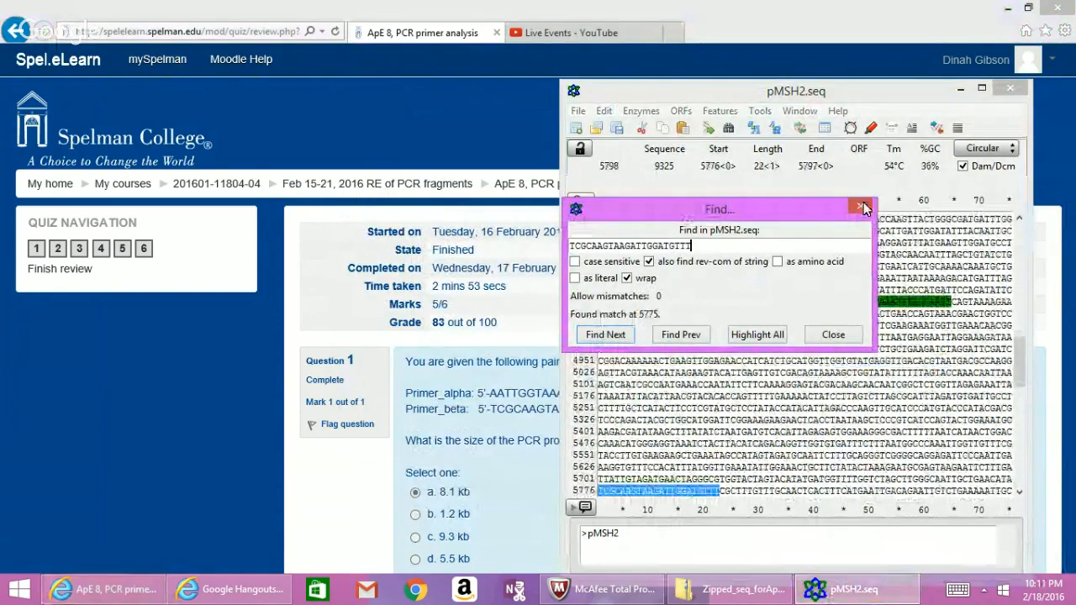
pyautogui.click(860, 206)
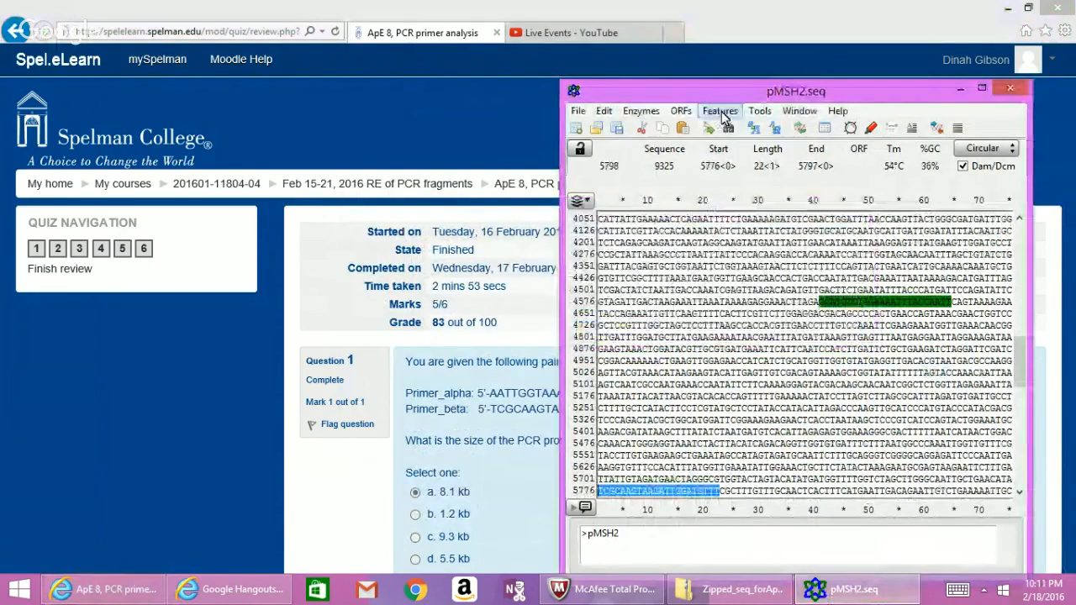
# Annotate bases 5776–5797 as feature Primer-beta with a pink forward colour and width 10.
pyautogui.click(721, 111)
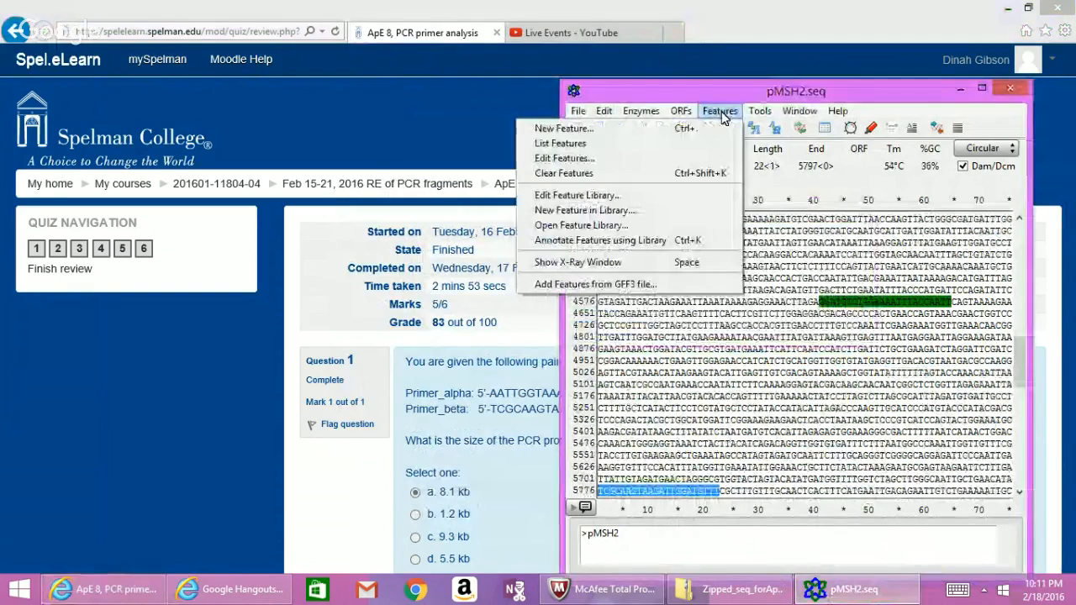
pyautogui.click(717, 128)
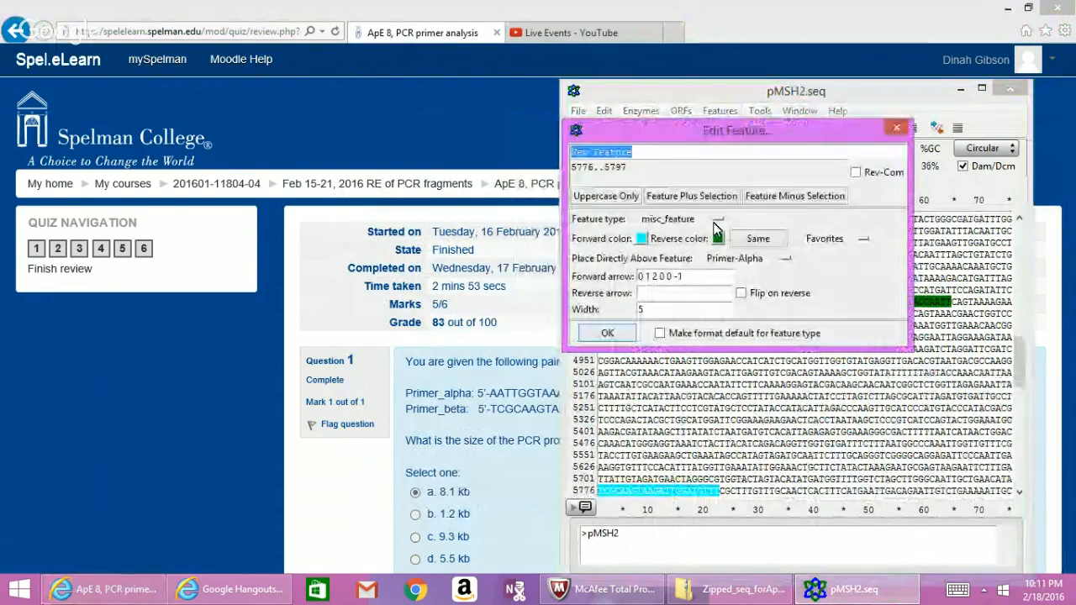
pyautogui.press('BackSpace')
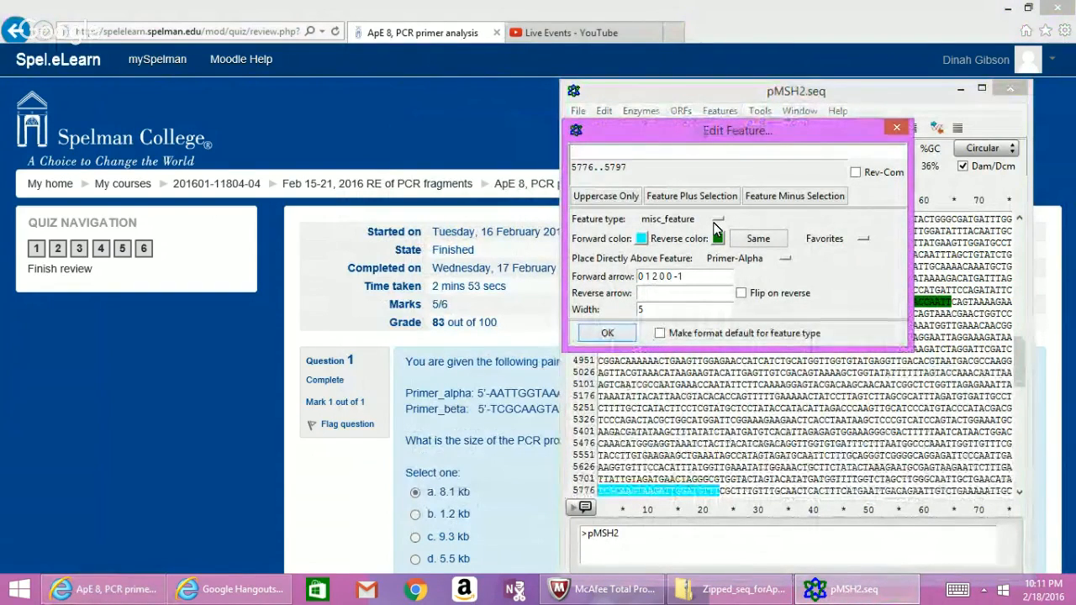
pyautogui.write('Primer')
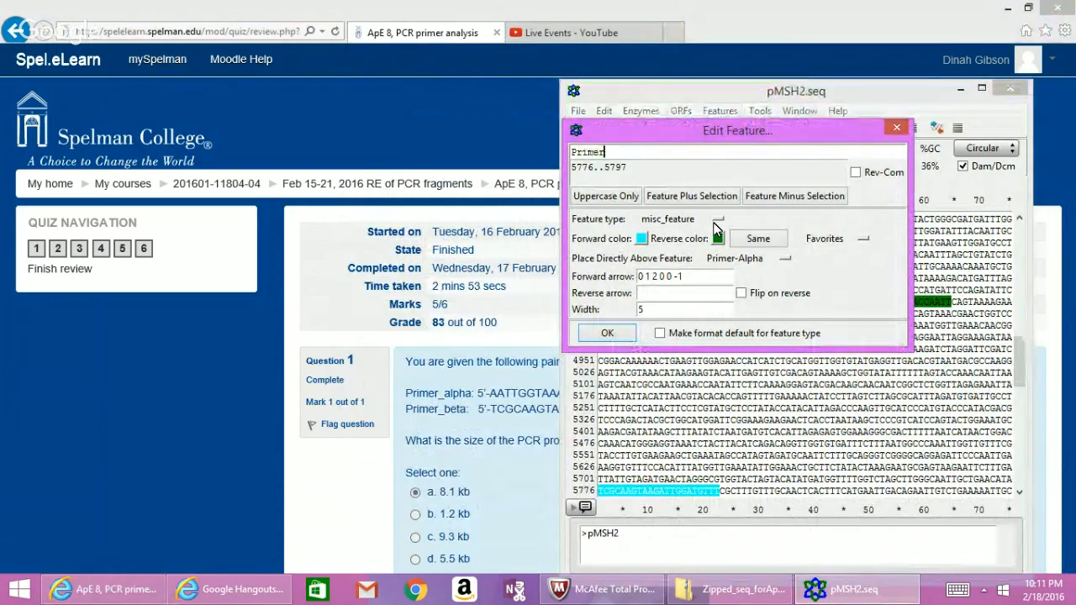
pyautogui.write('-be')
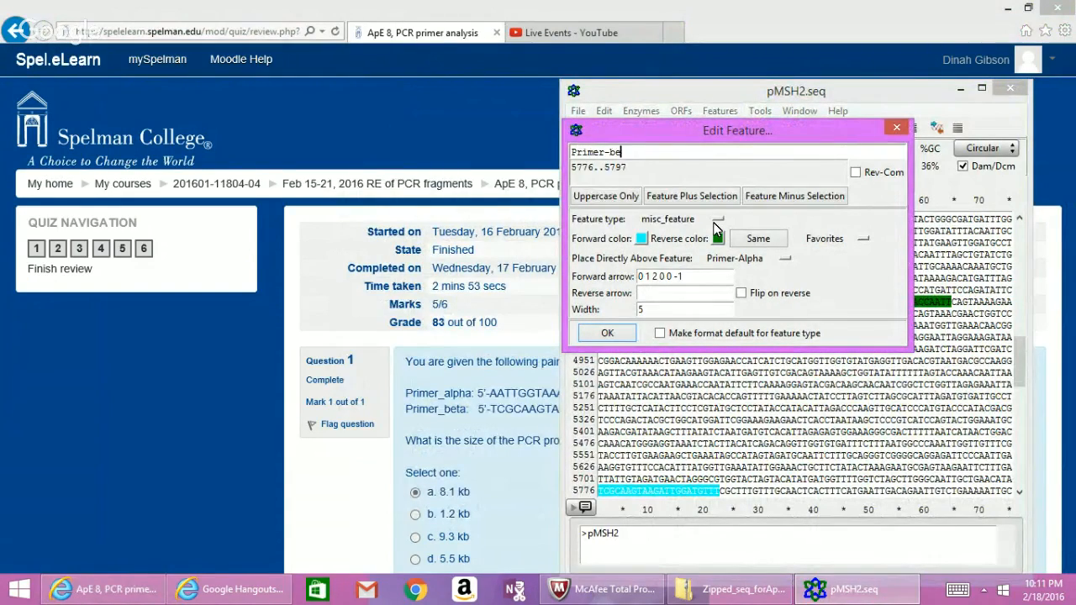
pyautogui.write('ta')
pyautogui.click(641, 239)
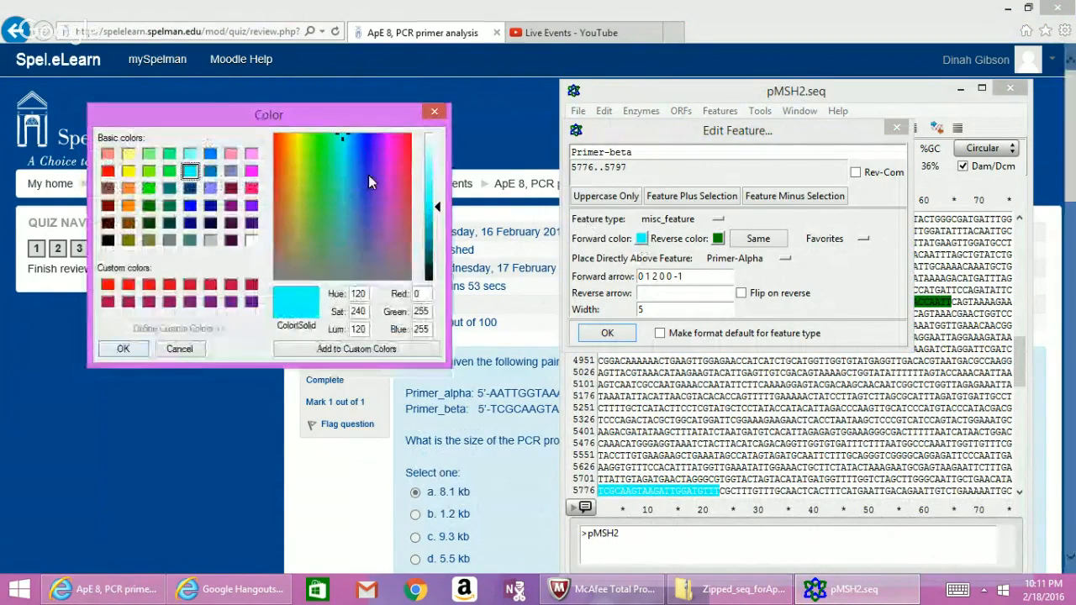
pyautogui.click(250, 190)
pyautogui.click(125, 346)
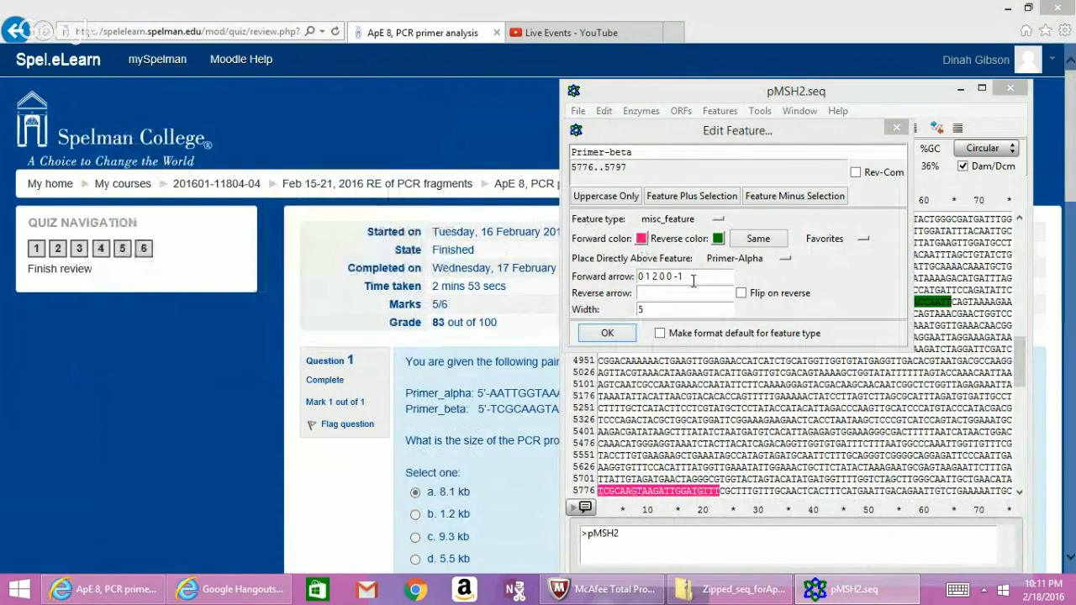
pyautogui.click(637, 327)
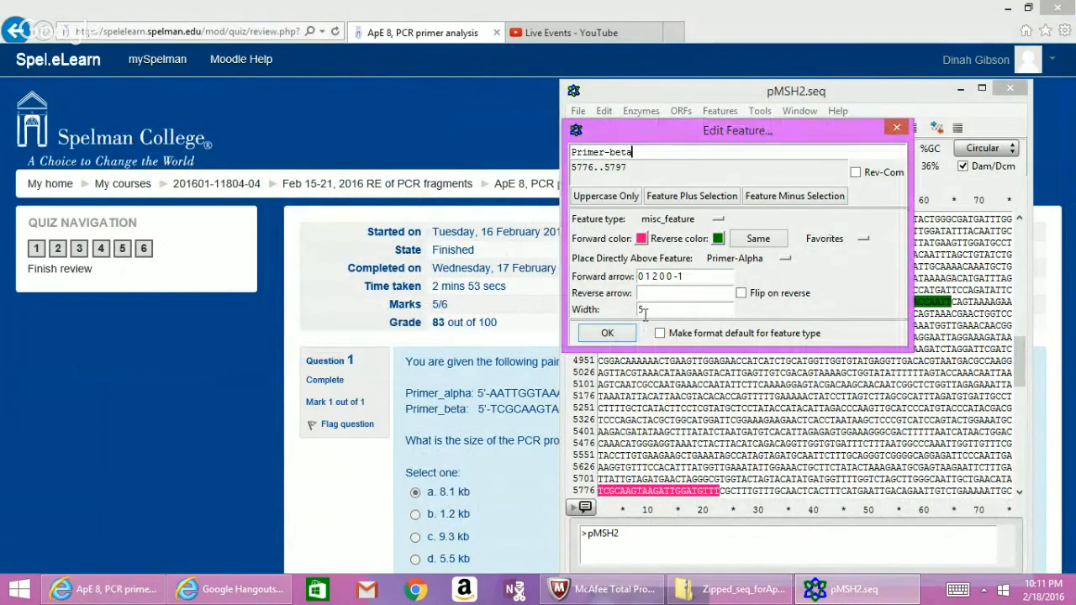
pyautogui.doubleClick(645, 311)
pyautogui.press('BackSpace')
pyautogui.write('10')
pyautogui.click(607, 333)
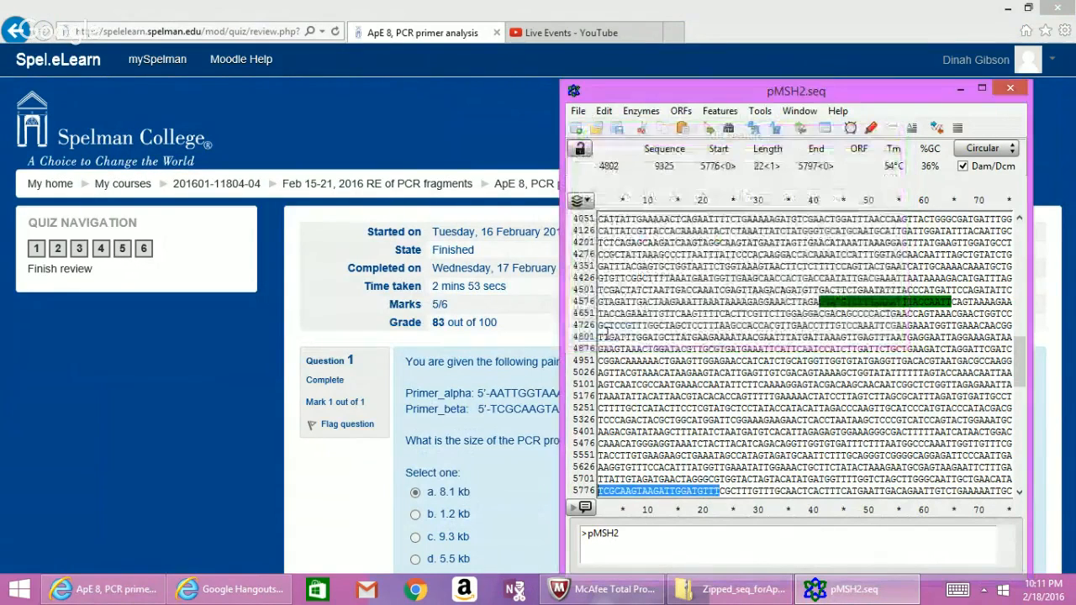
# Maximize pMSH2.seq and open its Graphic Map full-screen to view the Primer-Alpha and Primer-beta features.
pyautogui.click(982, 90)
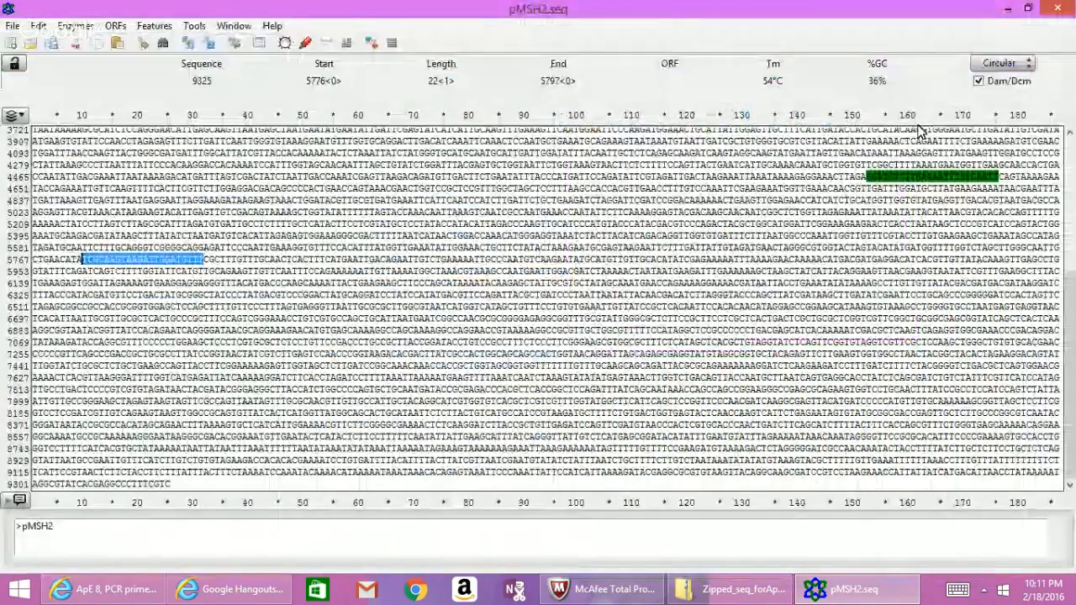
pyautogui.click(590, 188)
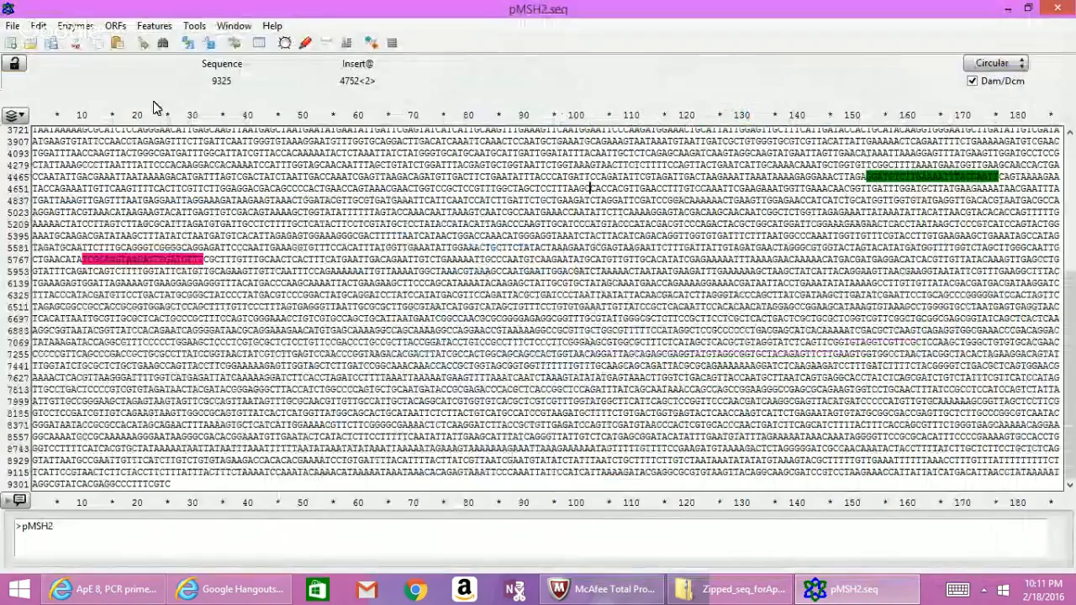
pyautogui.click(74, 25)
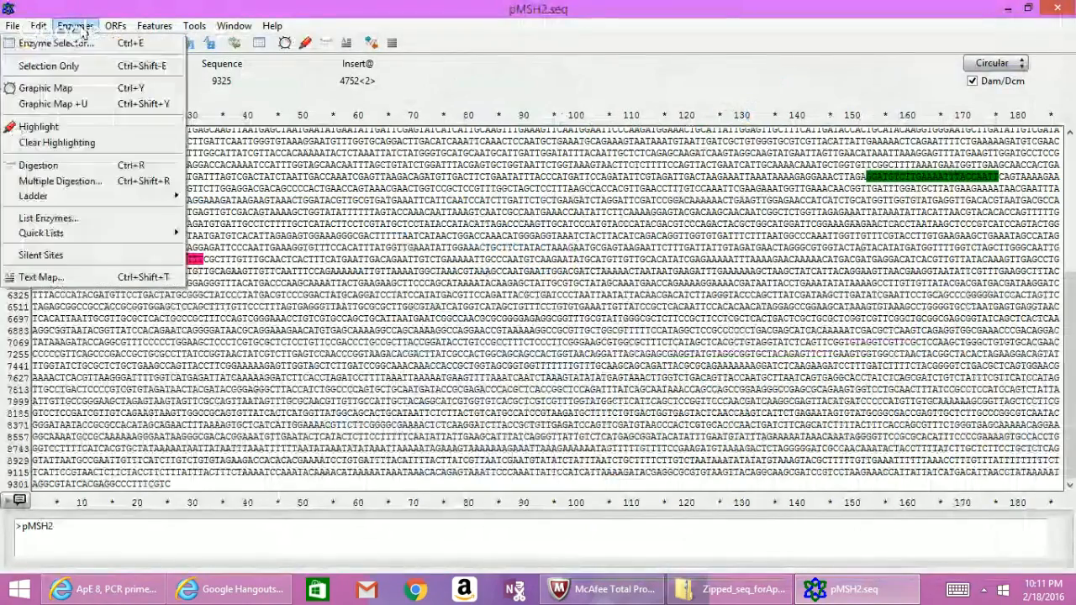
pyautogui.click(85, 89)
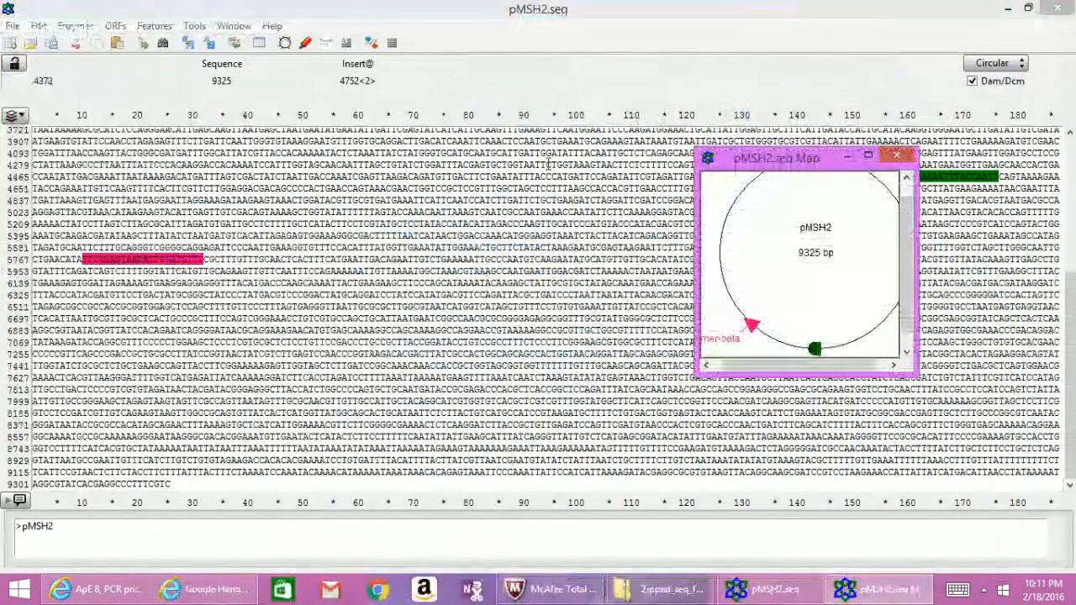
pyautogui.click(868, 156)
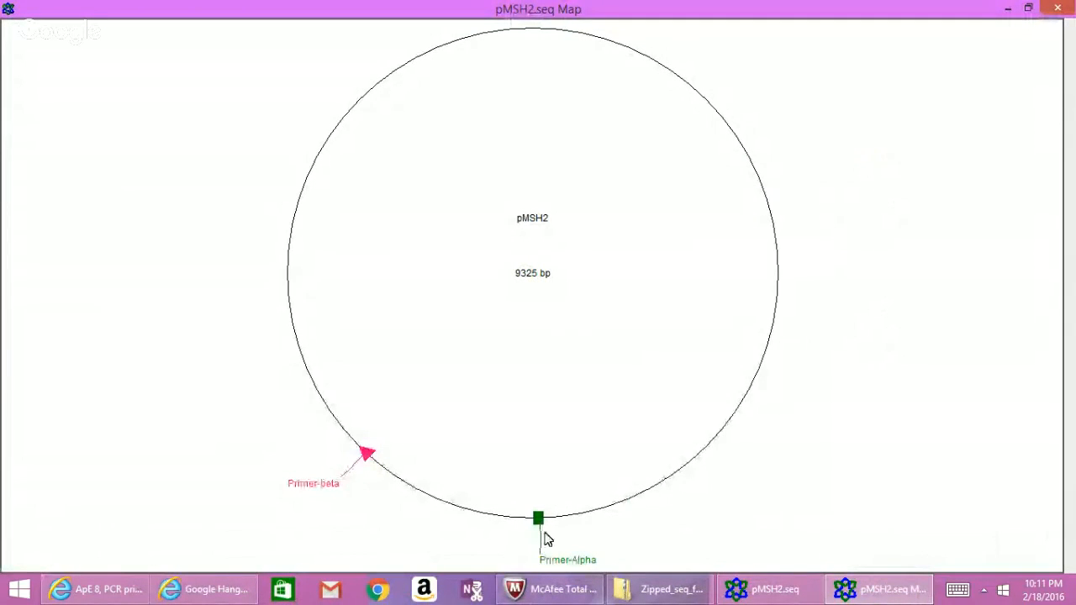
pyautogui.moveTo(539, 521)
pyautogui.moveTo(366, 463)
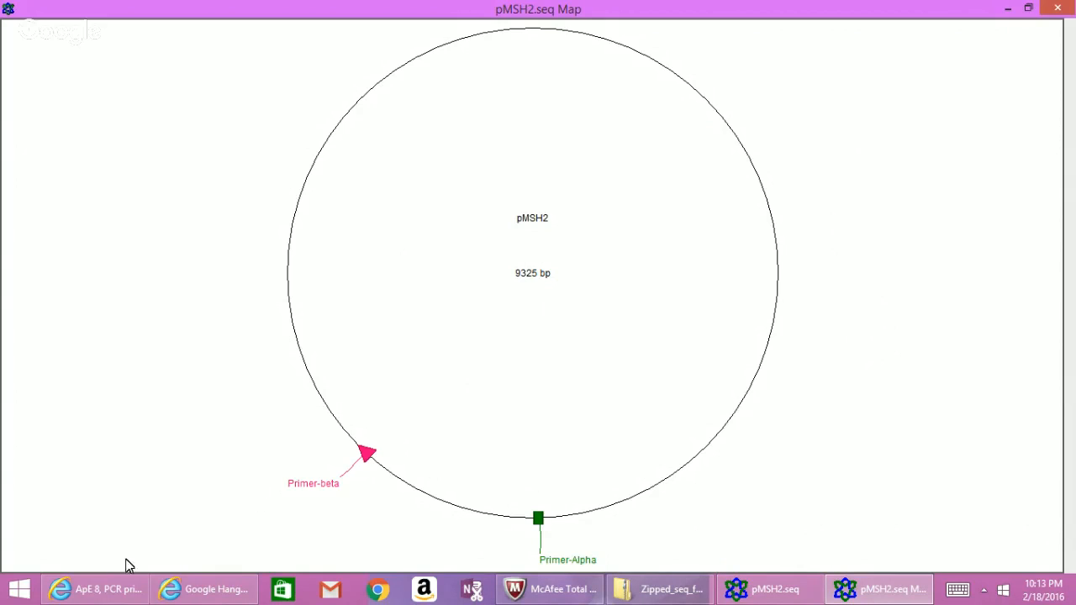
pyautogui.moveTo(109, 580)
# Return to the quiz review and scroll through Questions 1–3, ending on Primer_charlie and Primer_delta.
pyautogui.click(120, 521)
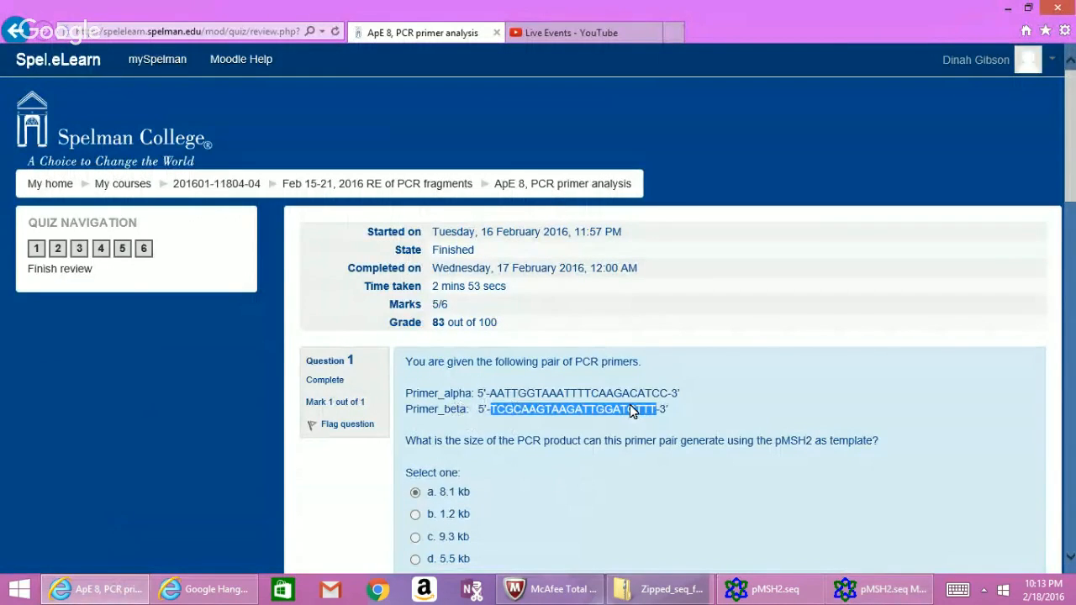
pyautogui.click(930, 327)
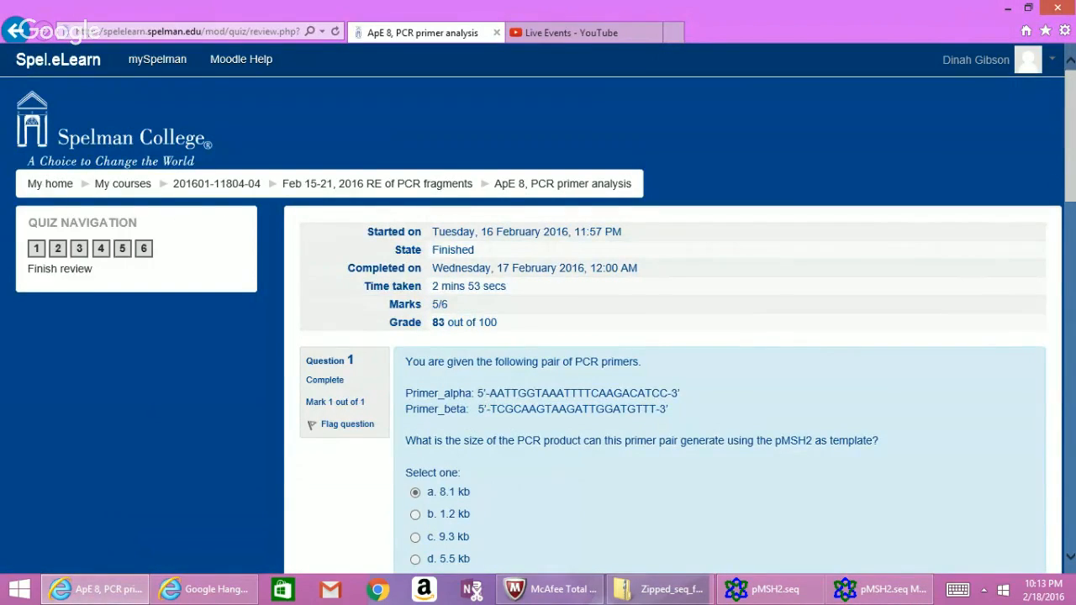
pyautogui.scroll(-4, 673, 336)
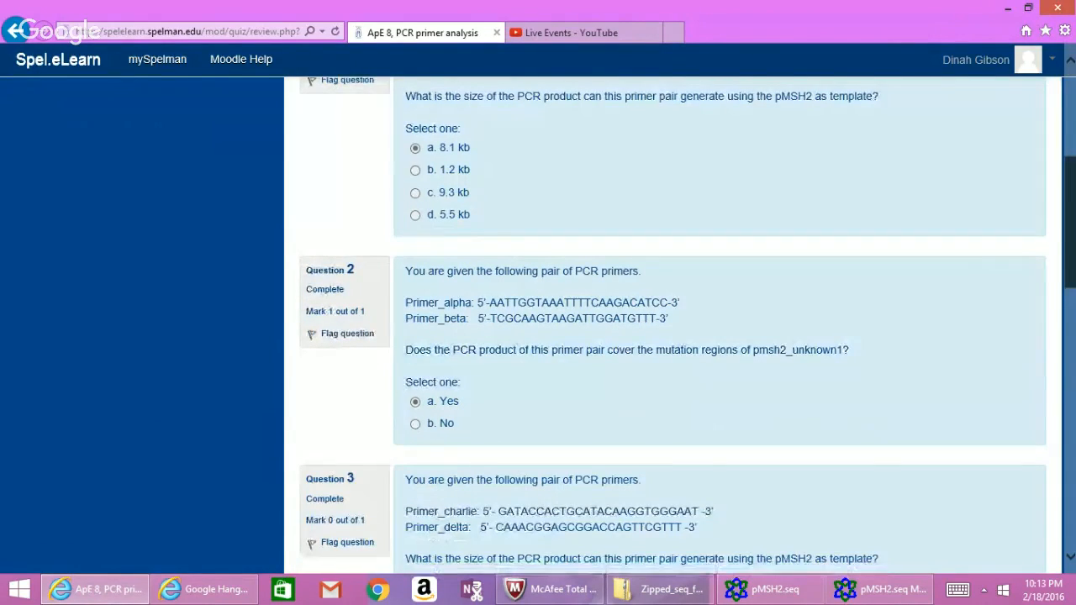
pyautogui.scroll(-1, 673, 336)
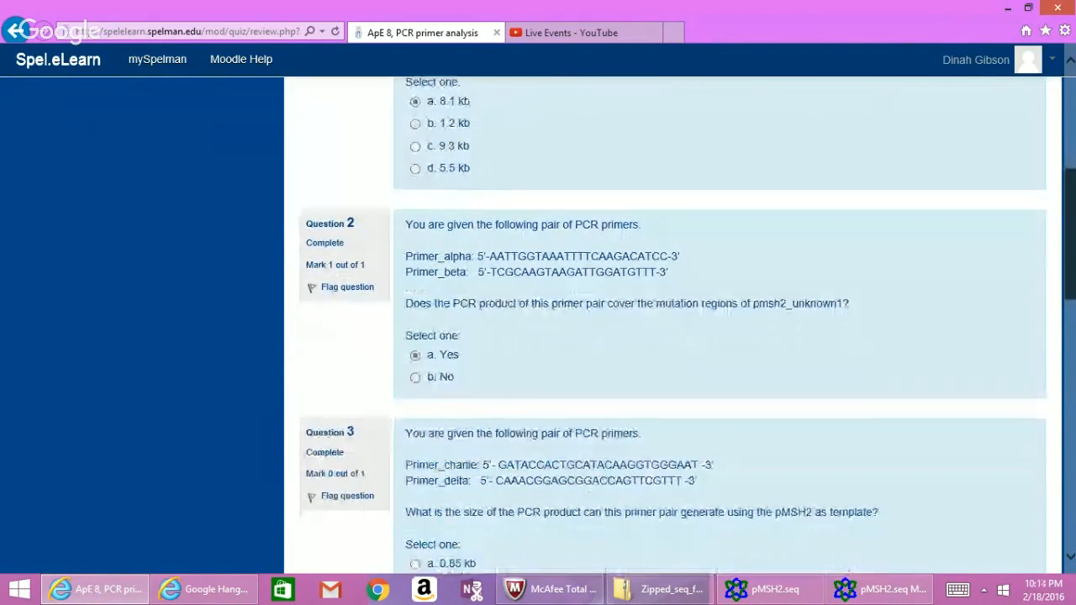
pyautogui.scroll(-1, 672, 336)
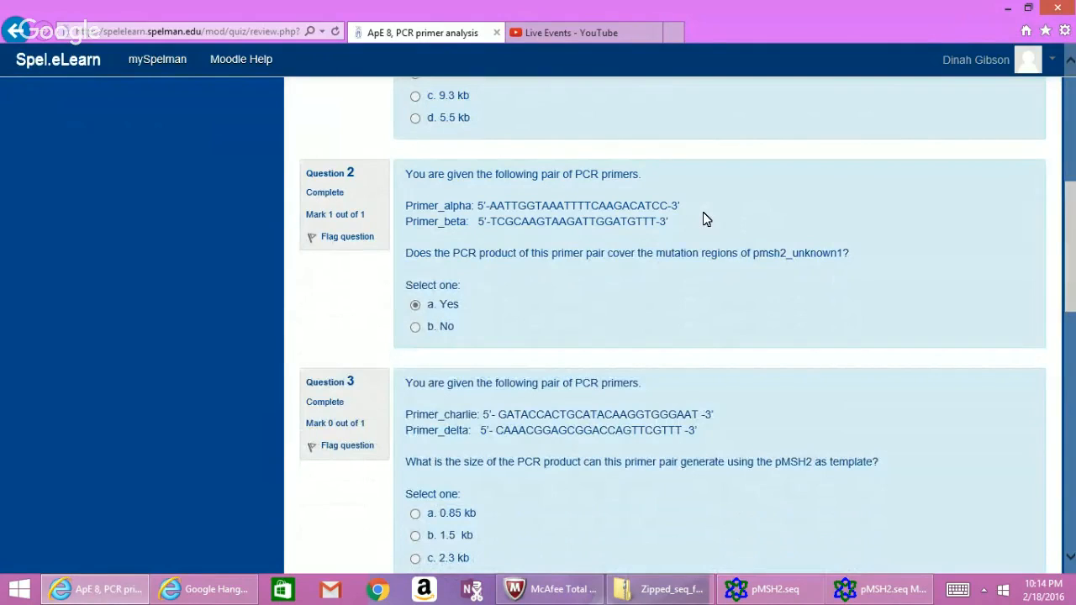
pyautogui.scroll(3, 846, 243)
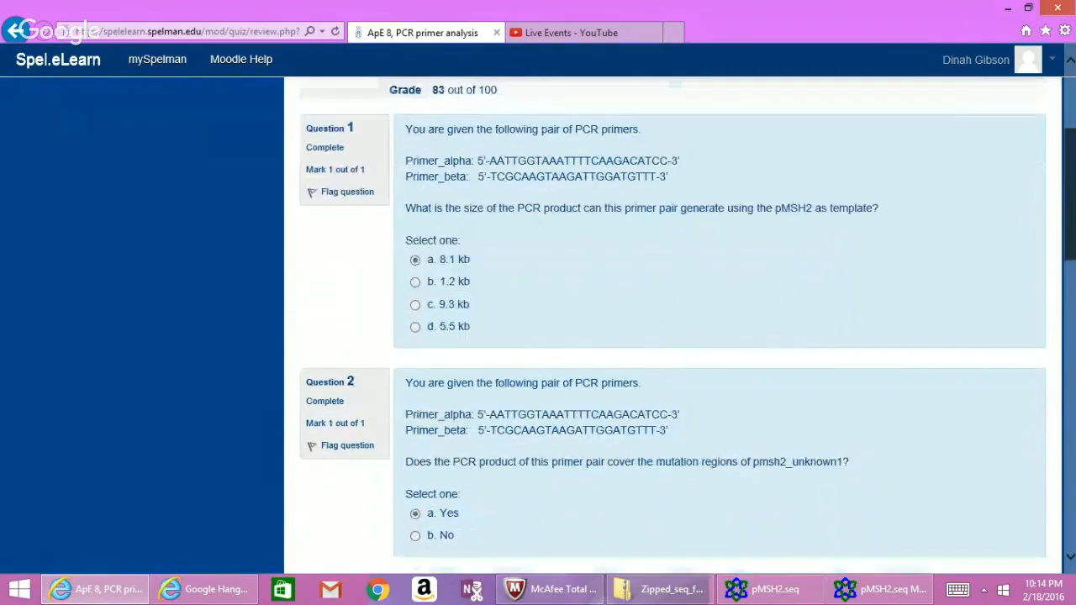
pyautogui.scroll(1, 677, 326)
pyautogui.scroll(-1, 677, 326)
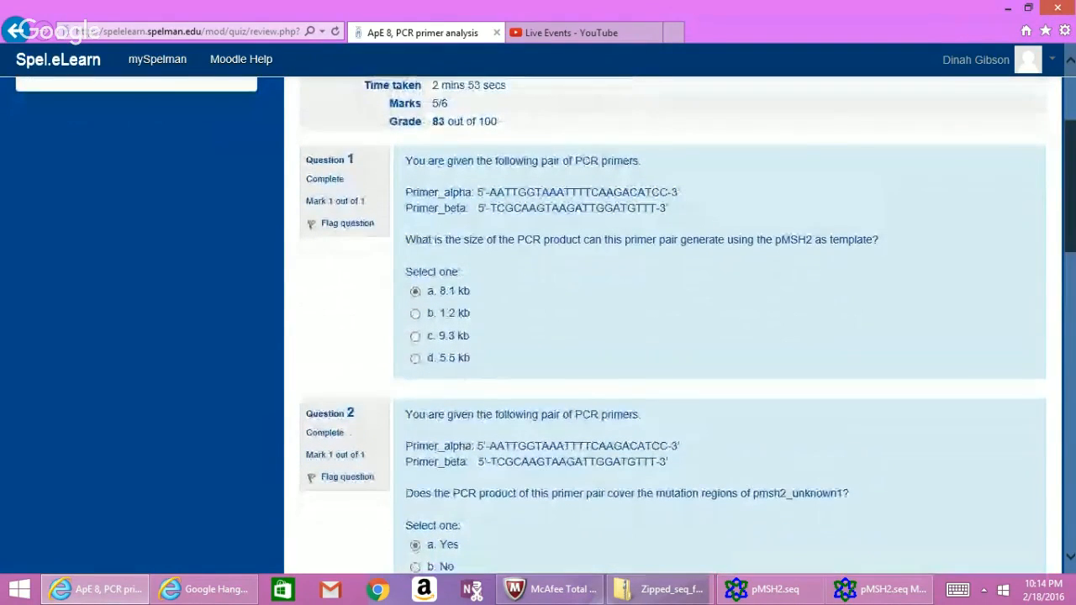
pyautogui.scroll(-5, 1061, 288)
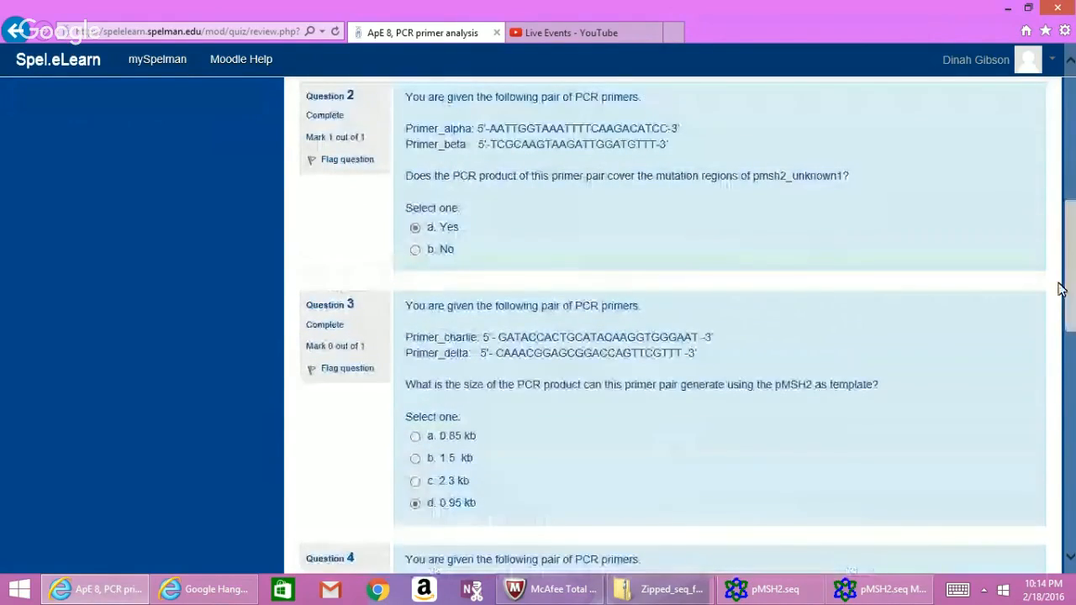
pyautogui.moveTo(884, 591)
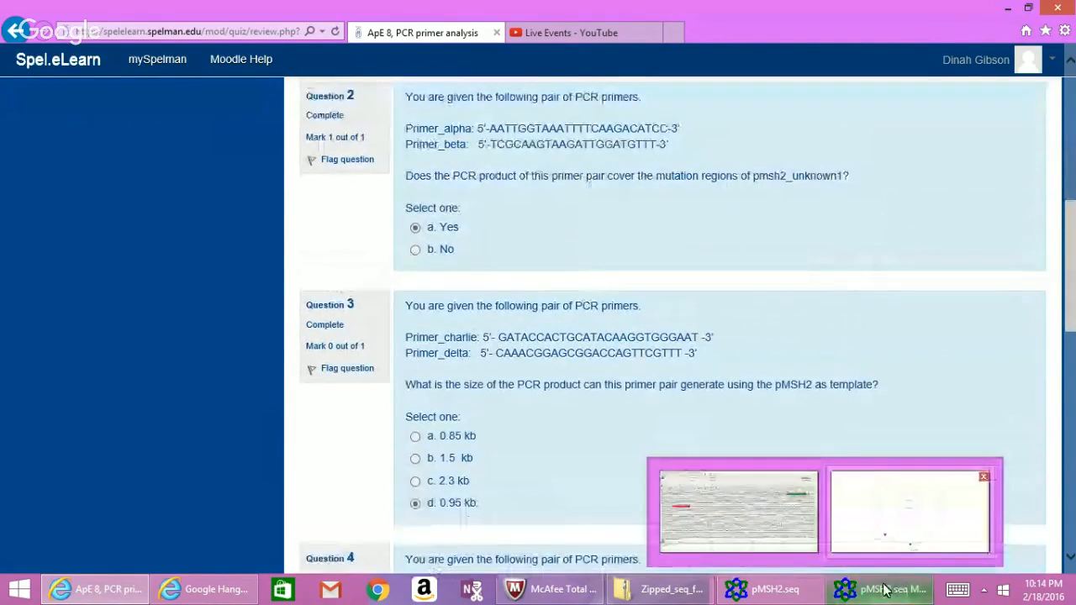
pyautogui.moveTo(790, 538)
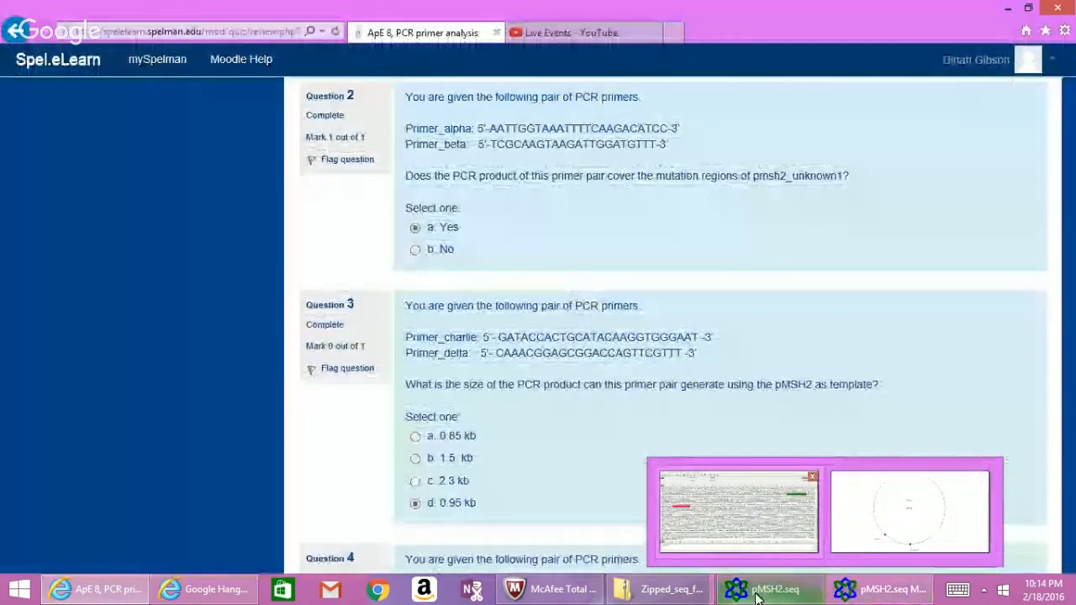
# Open pmsh2_unknown1.seq from the Zipped_seq folder in ApE, then minimize Explorer.
pyautogui.click(700, 593)
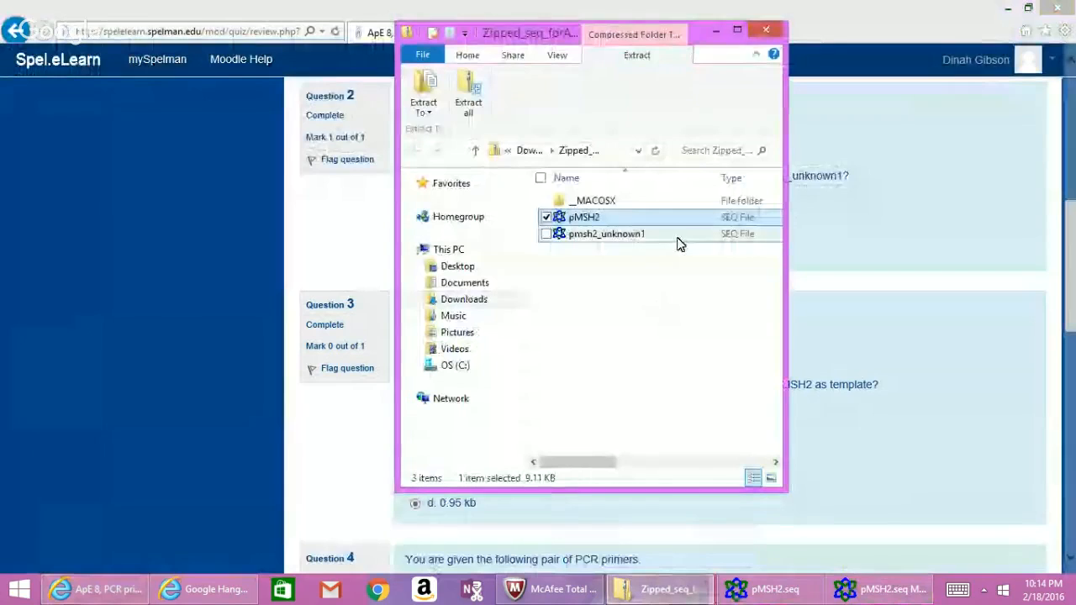
pyautogui.doubleClick(678, 240)
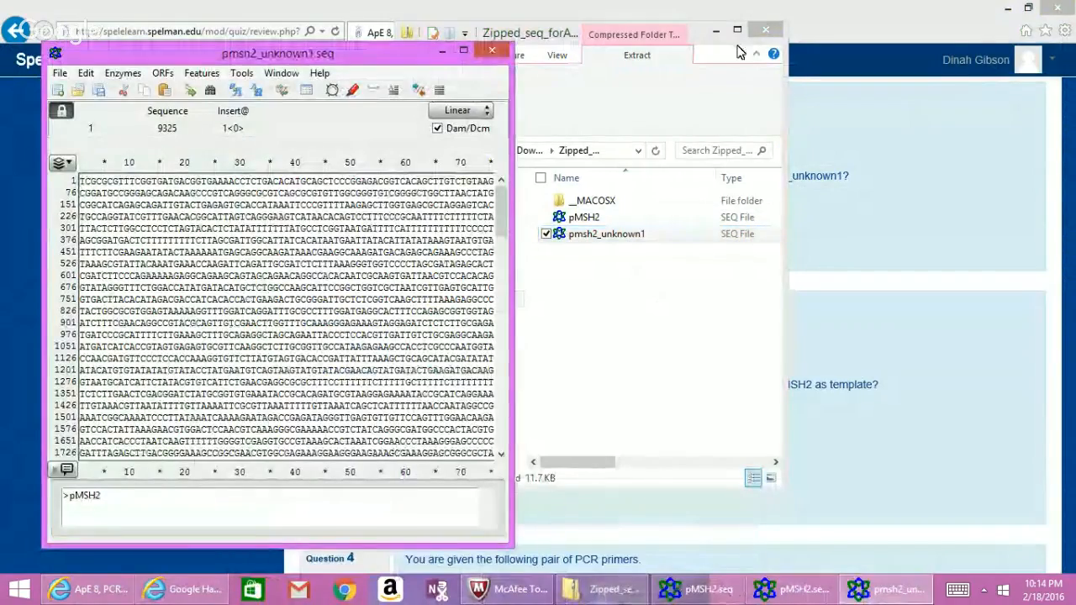
pyautogui.click(716, 31)
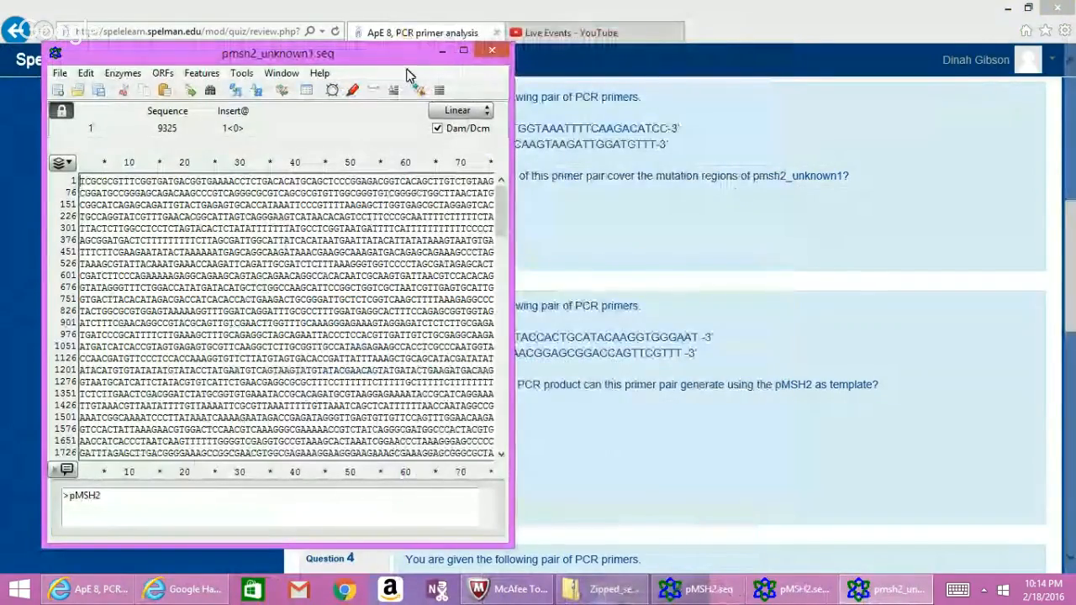
# Copy the Primer_alpha sequence from Question 2 of the quiz review.
pyautogui.moveTo(406, 62); pyautogui.dragTo(1000, 132)
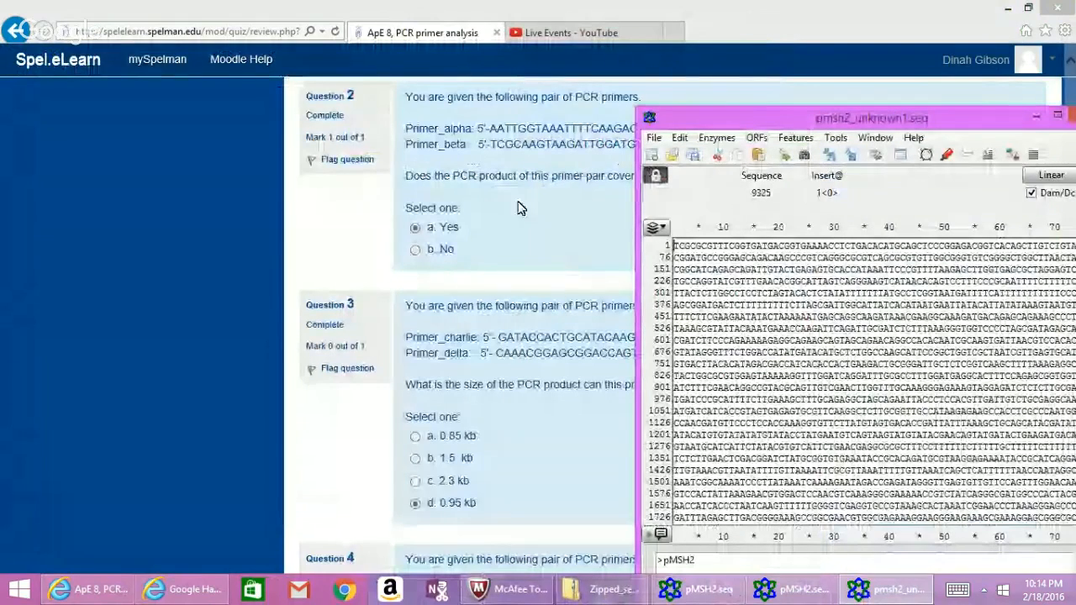
pyautogui.click(481, 128)
pyautogui.moveTo(481, 128); pyautogui.dragTo(586, 143)
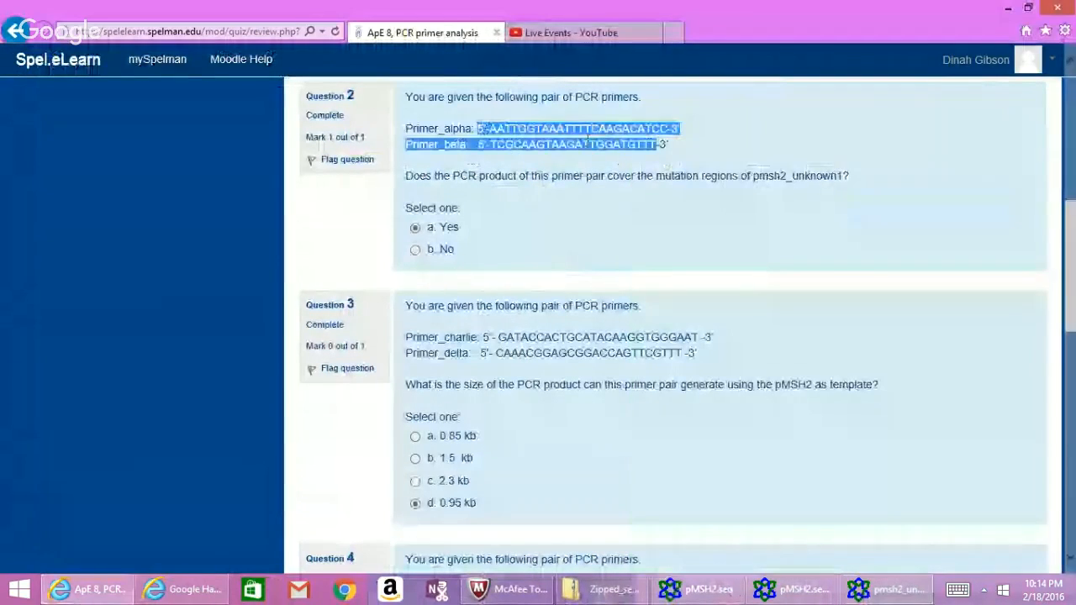
pyautogui.moveTo(657, 143)
pyautogui.mouseDown()
pyautogui.moveTo(668, 131)
pyautogui.moveTo(654, 137)
pyautogui.mouseUp()
pyautogui.rightClick(655, 136)
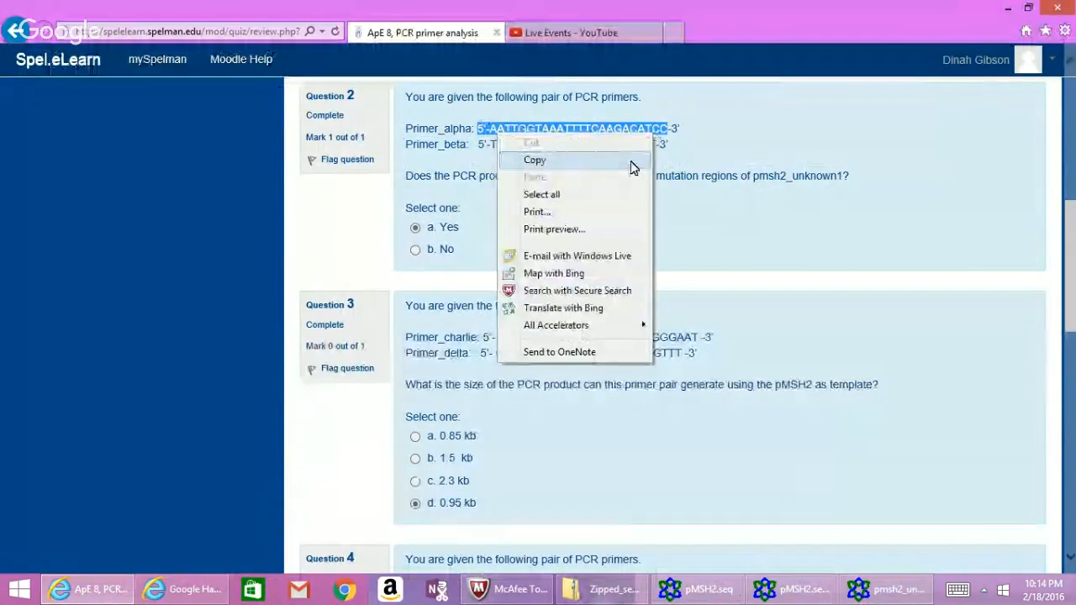
pyautogui.click(632, 164)
# Start an Edit > Find search in pmsh2_unknown1 and clear the old search text.
pyautogui.click(859, 580)
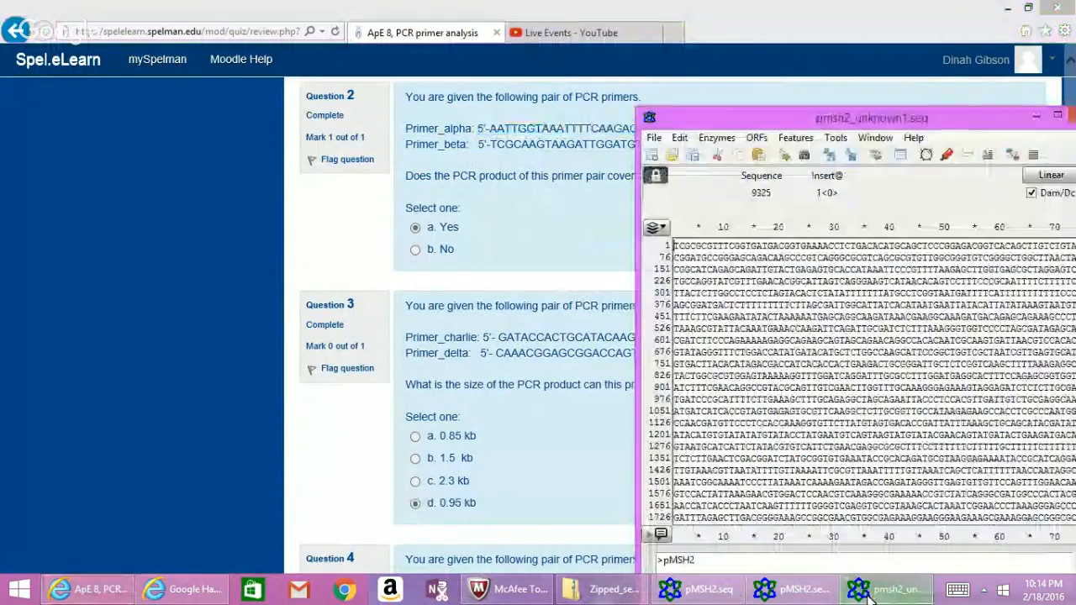
pyautogui.click(679, 138)
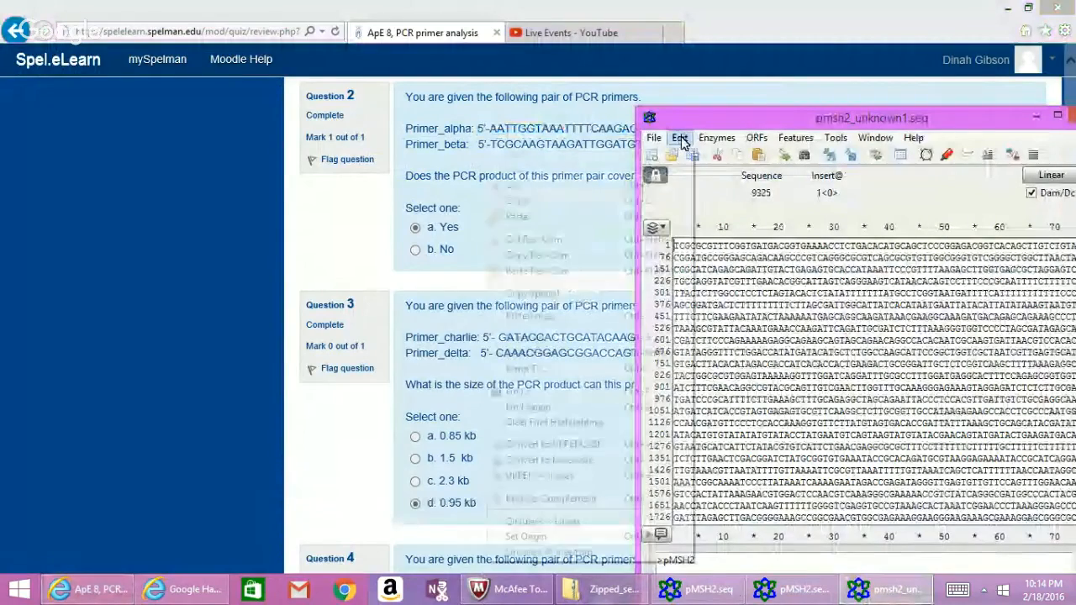
pyautogui.click(665, 391)
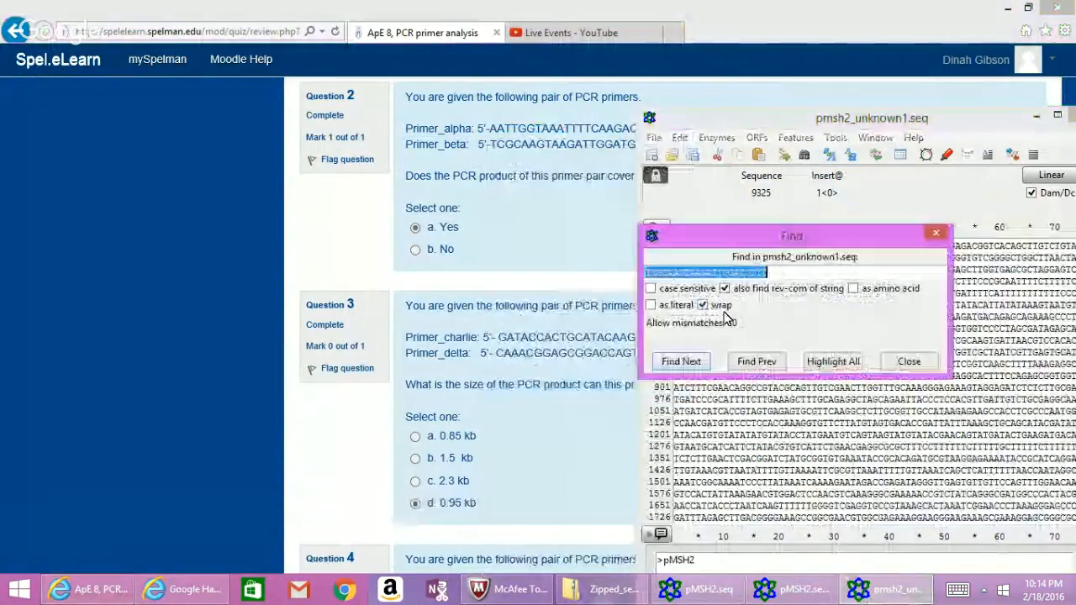
pyautogui.press('BackSpace')
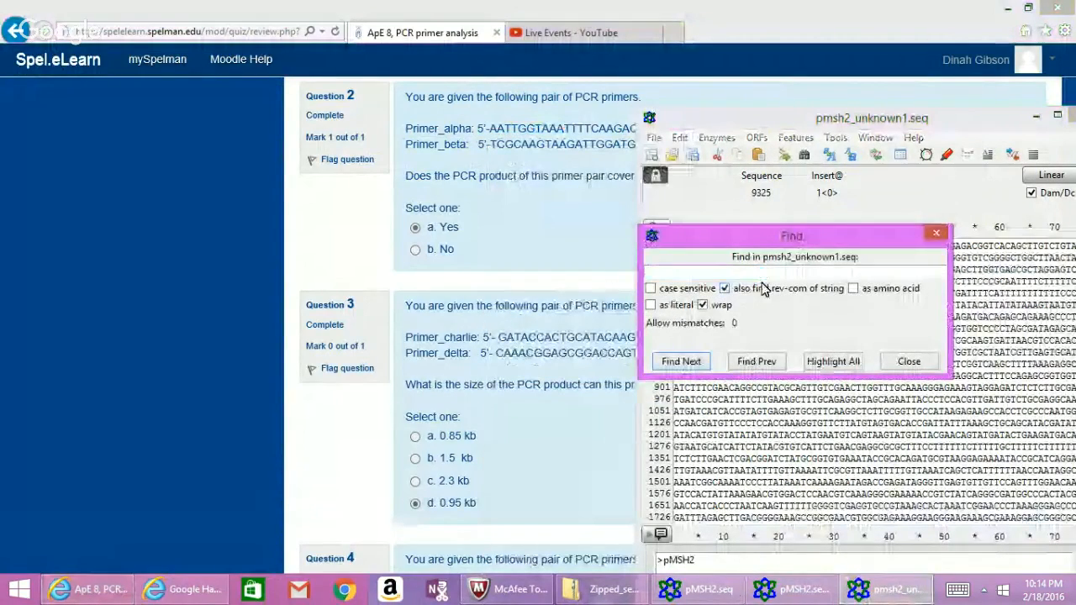
pyautogui.rightClick(761, 274)
pyautogui.click(773, 302)
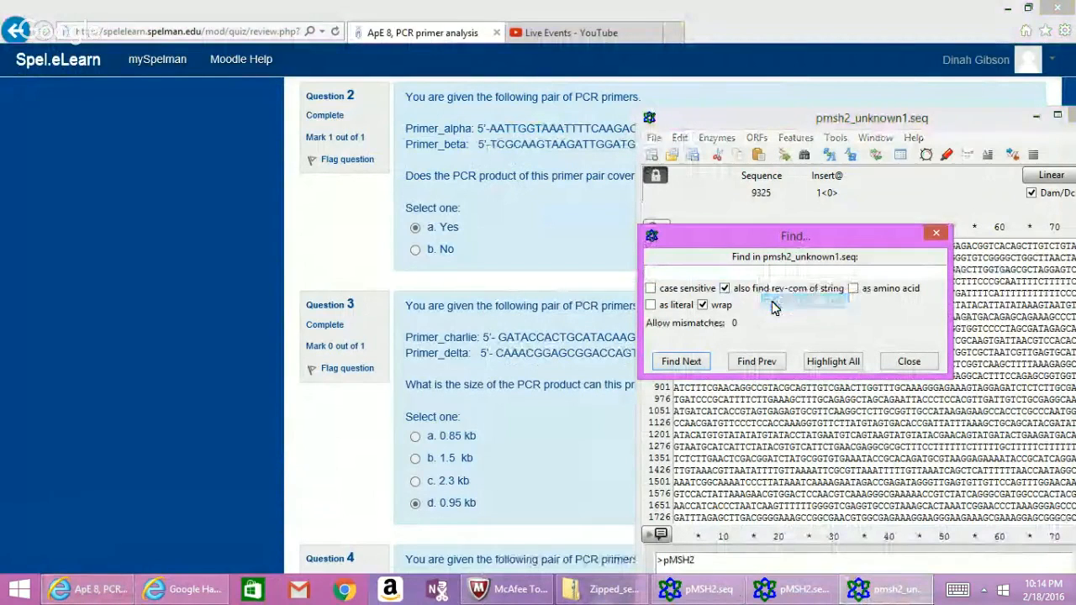
# Reselect the Primer_alpha sequence on the quiz page and copy it again.
pyautogui.click(609, 220)
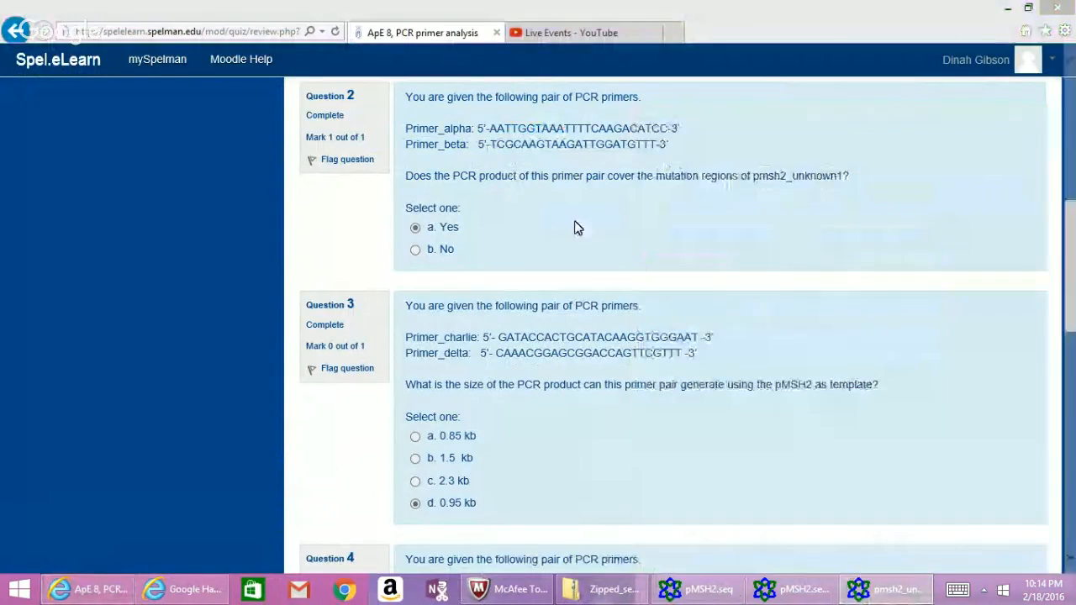
pyautogui.doubleClick(492, 128)
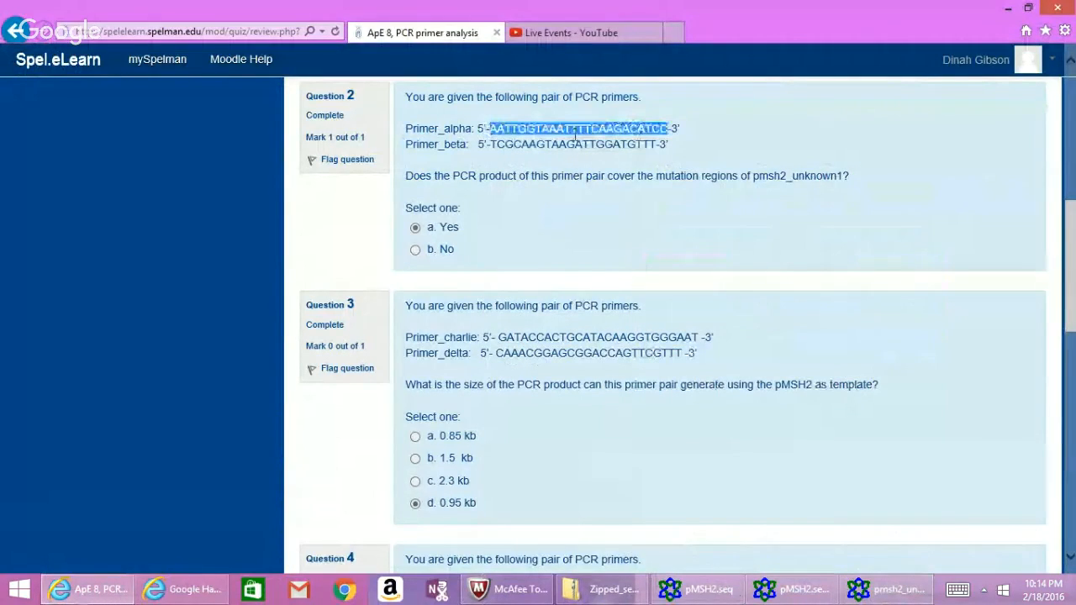
pyautogui.rightClick(636, 140)
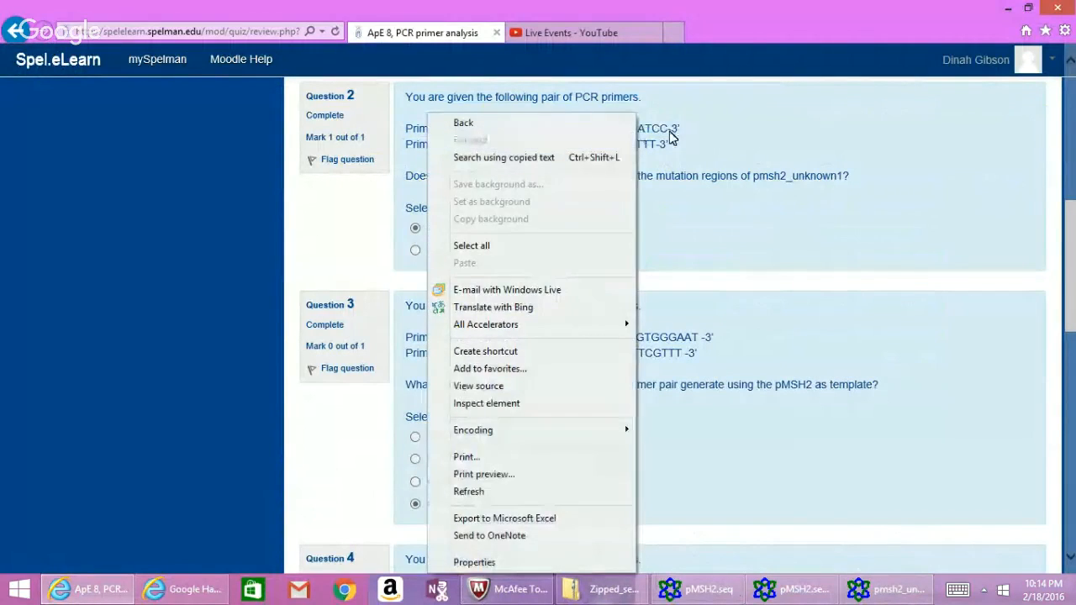
pyautogui.click(671, 130)
pyautogui.moveTo(672, 131); pyautogui.dragTo(505, 127)
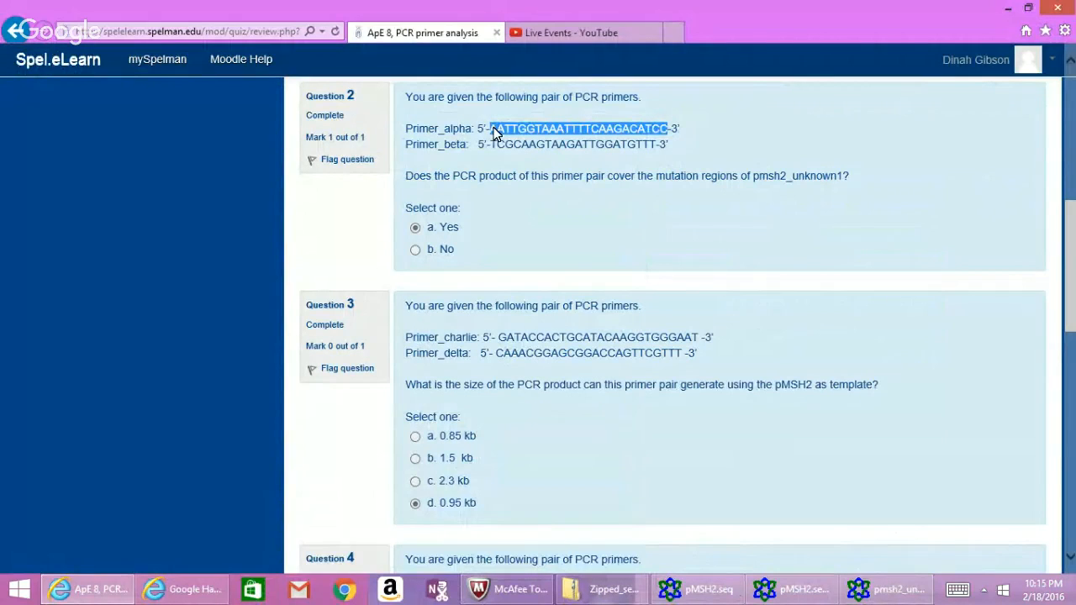
pyautogui.rightClick(495, 133)
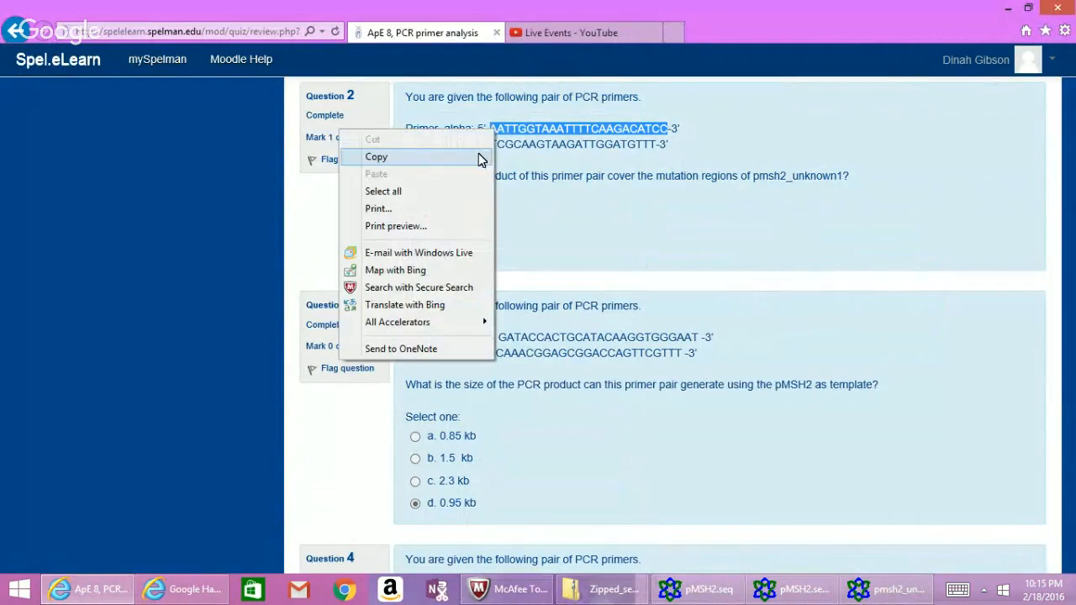
pyautogui.click(478, 158)
# Paste Primer_alpha into the search and find its match at bases 4616–4639.
pyautogui.click(869, 589)
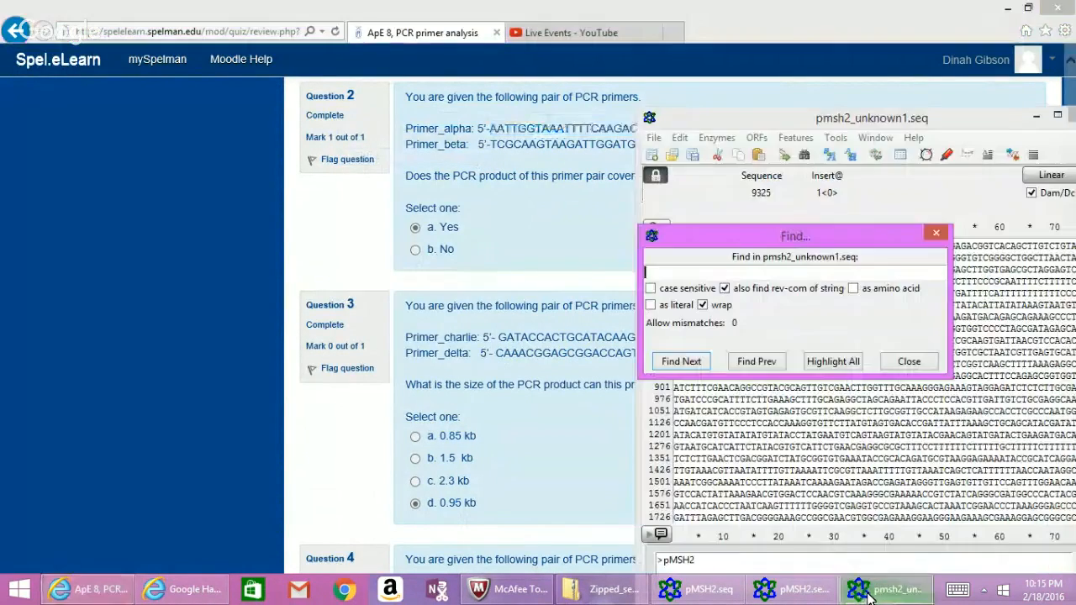
pyautogui.rightClick(802, 270)
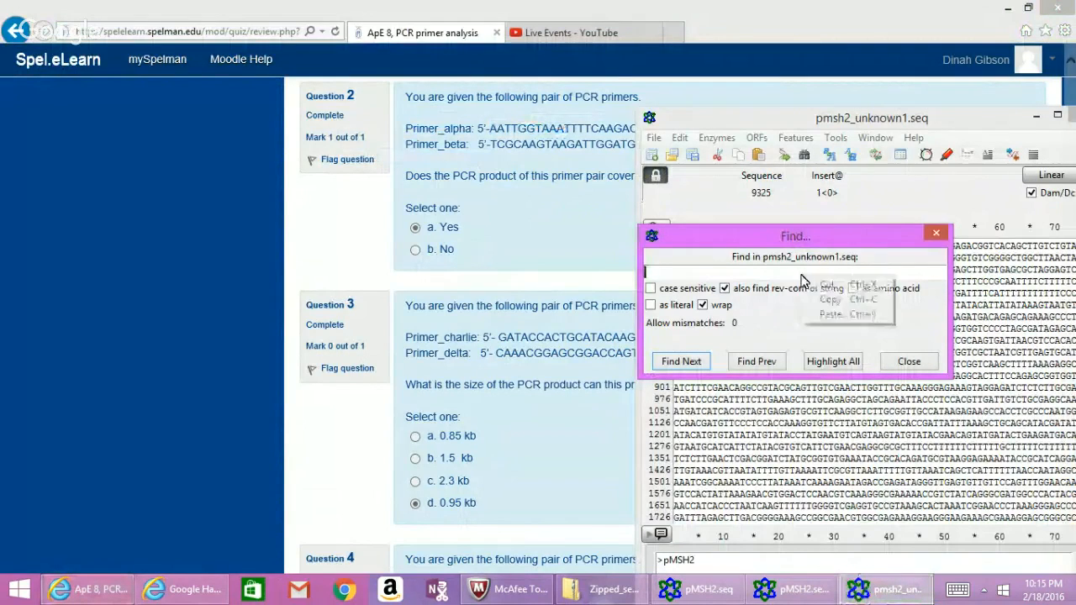
pyautogui.click(830, 314)
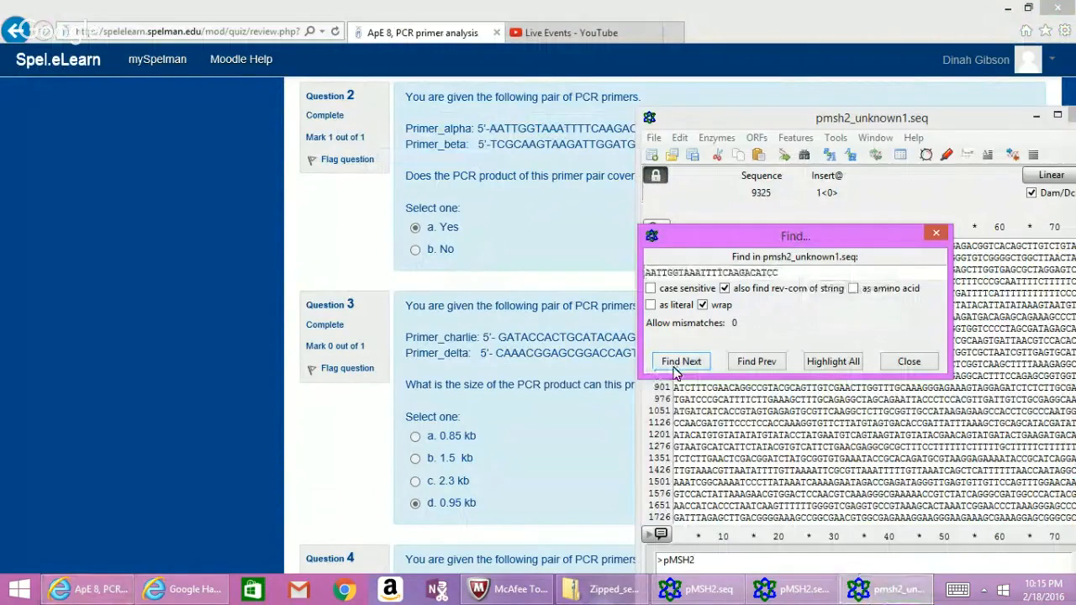
pyautogui.click(675, 370)
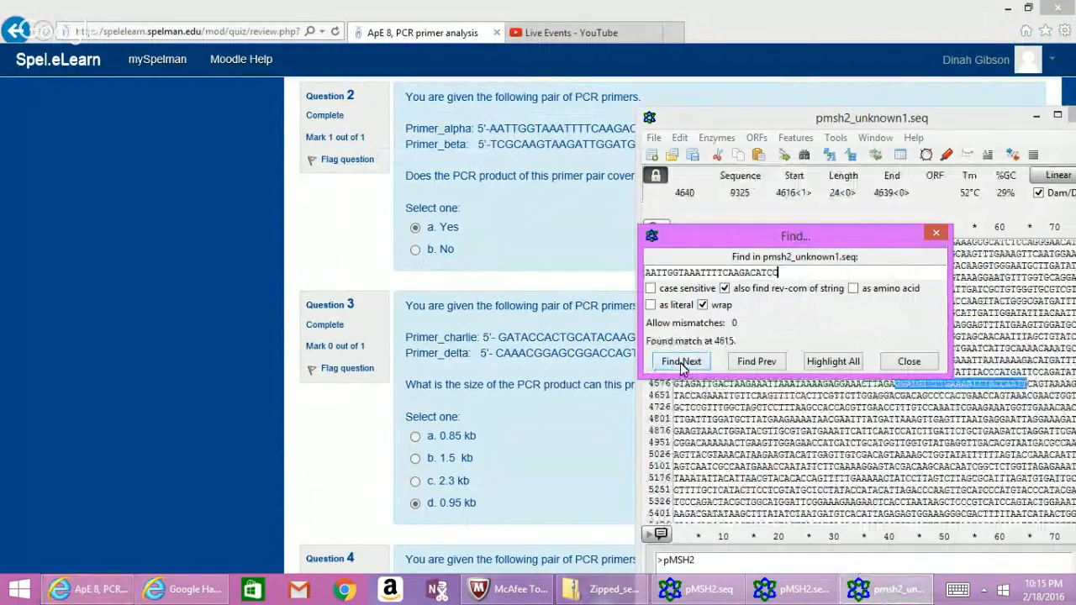
pyautogui.click(937, 235)
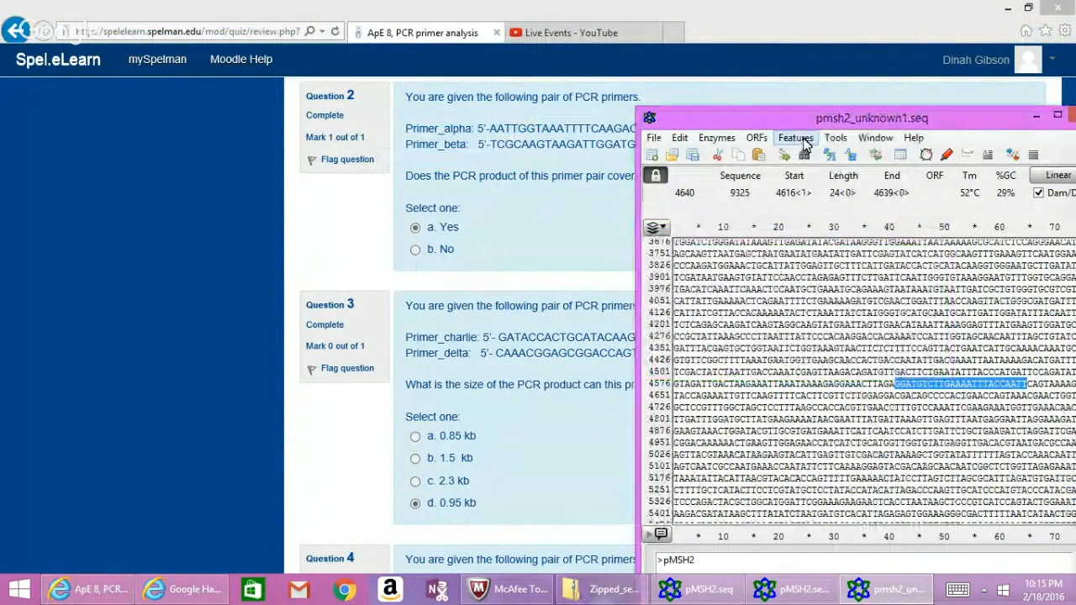
# Try Features > New Feature on the selection, which reports the file is locked.
pyautogui.click(805, 144)
pyautogui.moveTo(836, 144)
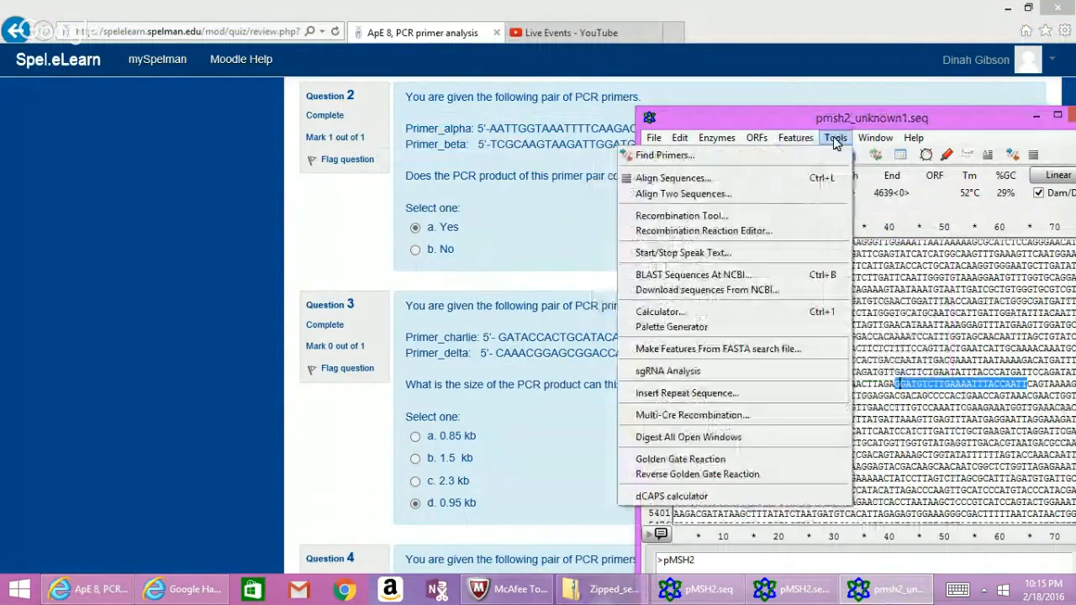
pyautogui.moveTo(798, 149)
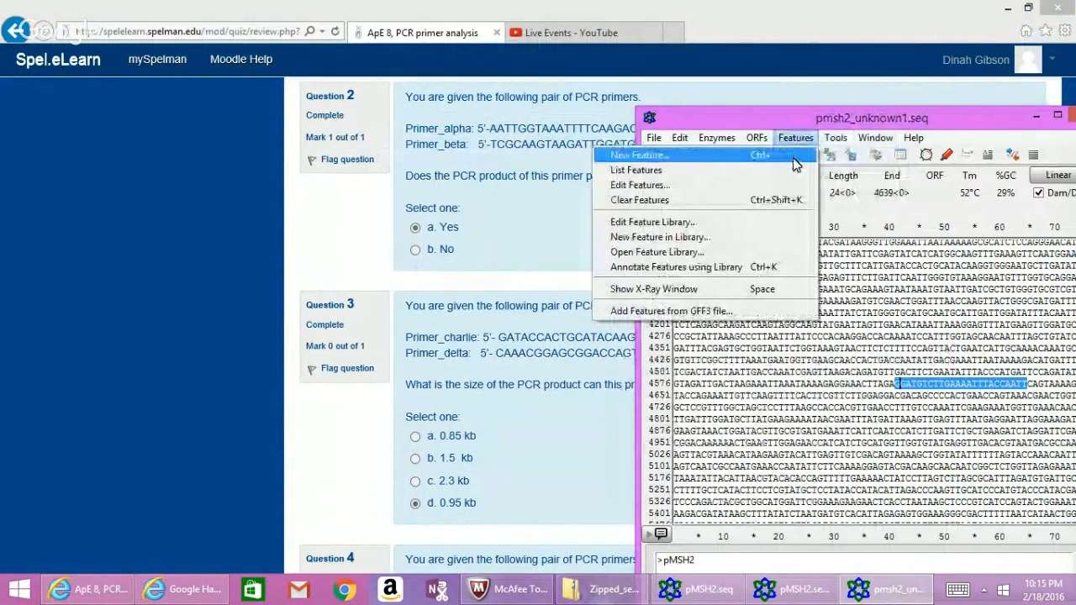
pyautogui.click(792, 157)
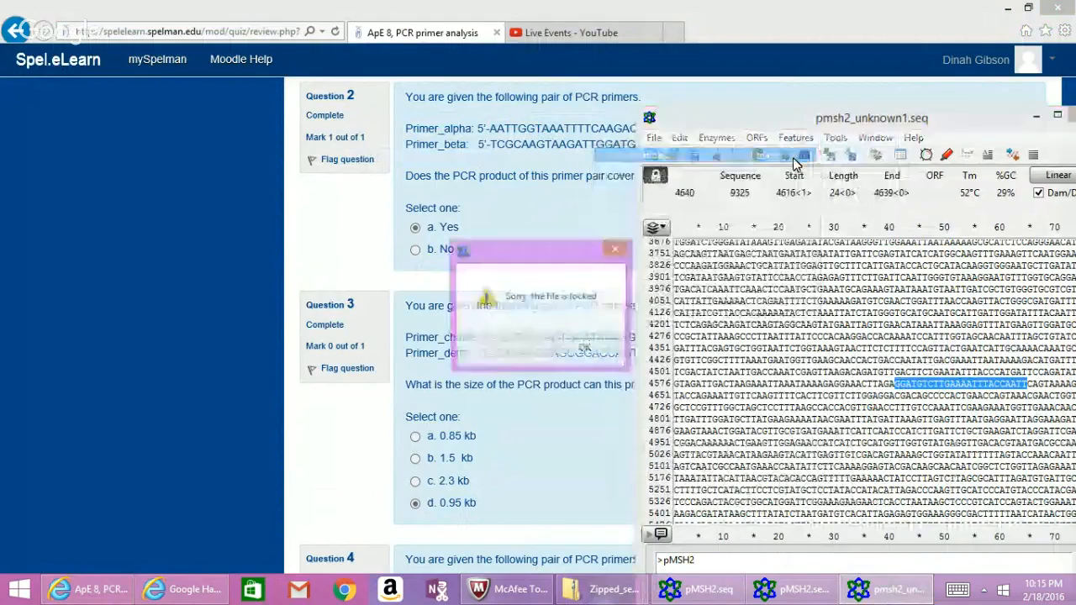
# Dismiss the lock warning, unlock the sequence and maximize the sequence window.
pyautogui.click(586, 351)
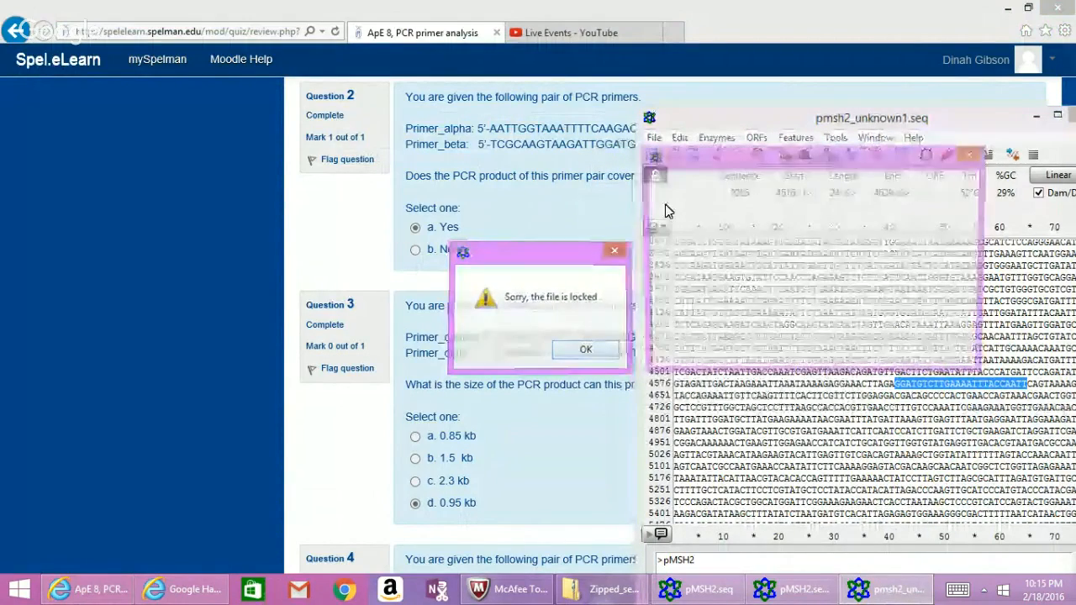
pyautogui.moveTo(806, 157); pyautogui.dragTo(829, 271)
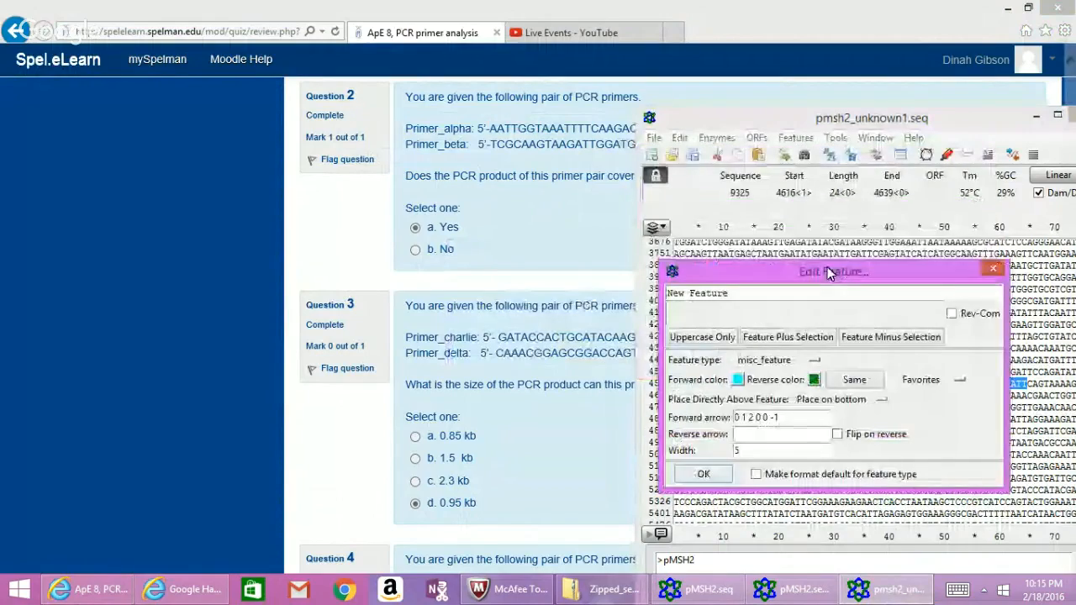
pyautogui.click(658, 175)
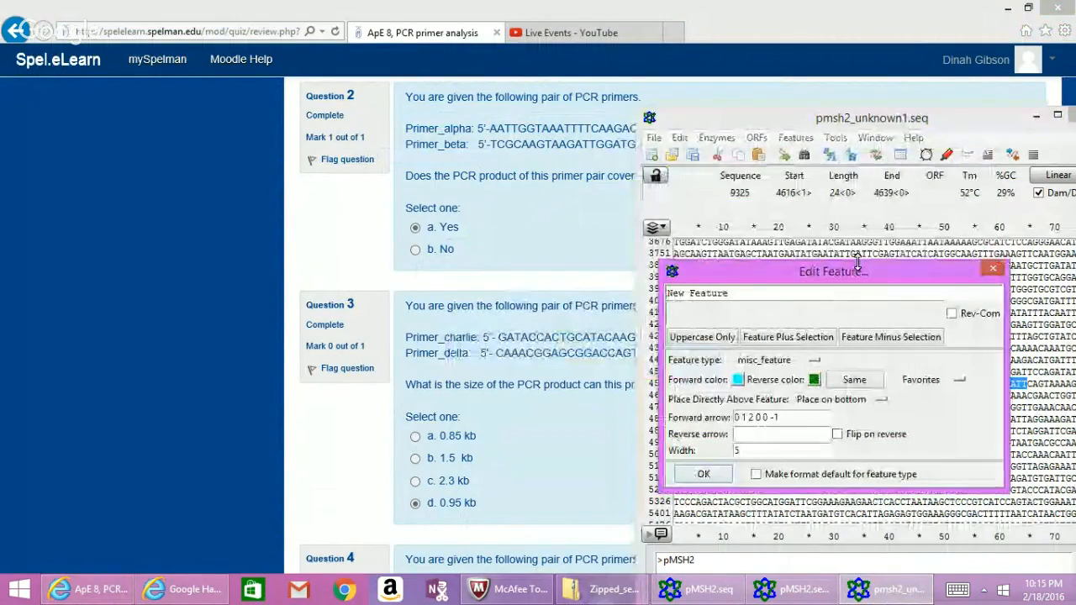
pyautogui.moveTo(865, 117); pyautogui.dragTo(751, 102)
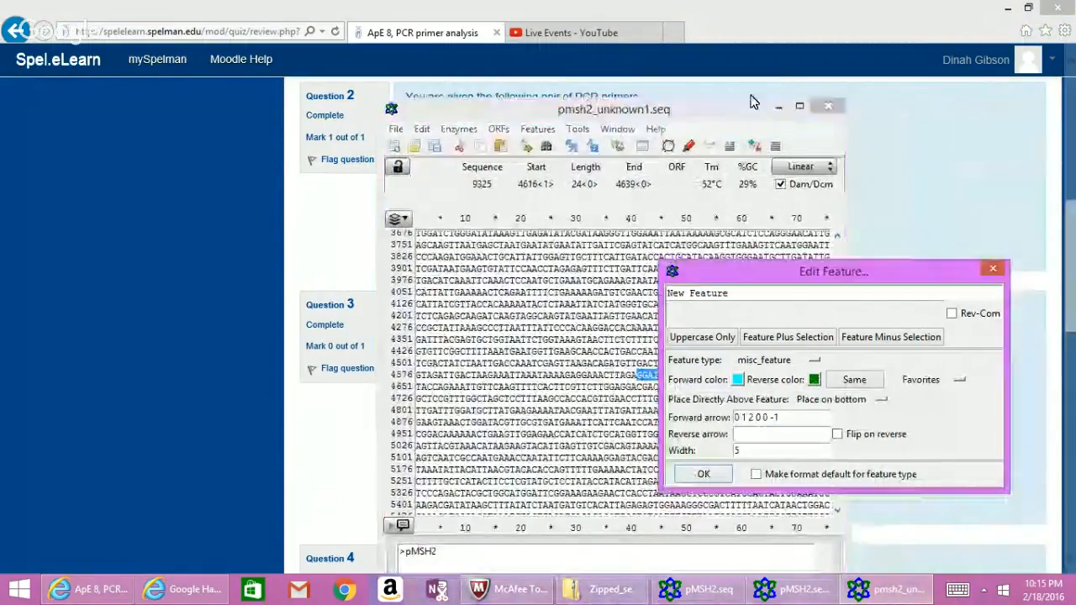
pyautogui.click(800, 108)
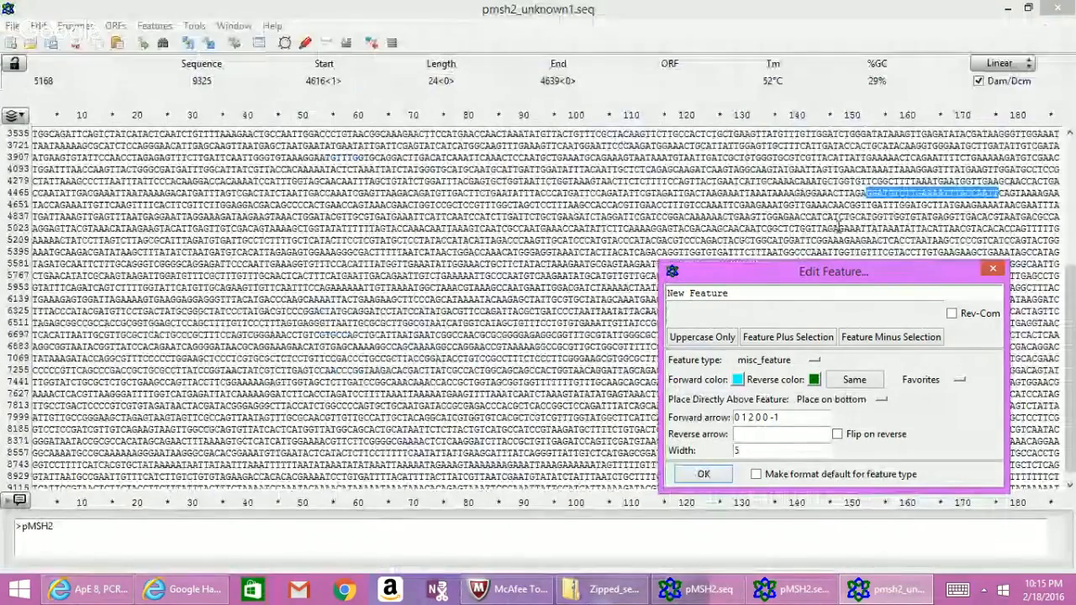
# Replace the default 'New Feature' name with 'MSH2-U Alpha'.
pyautogui.moveTo(820, 266); pyautogui.dragTo(820, 231)
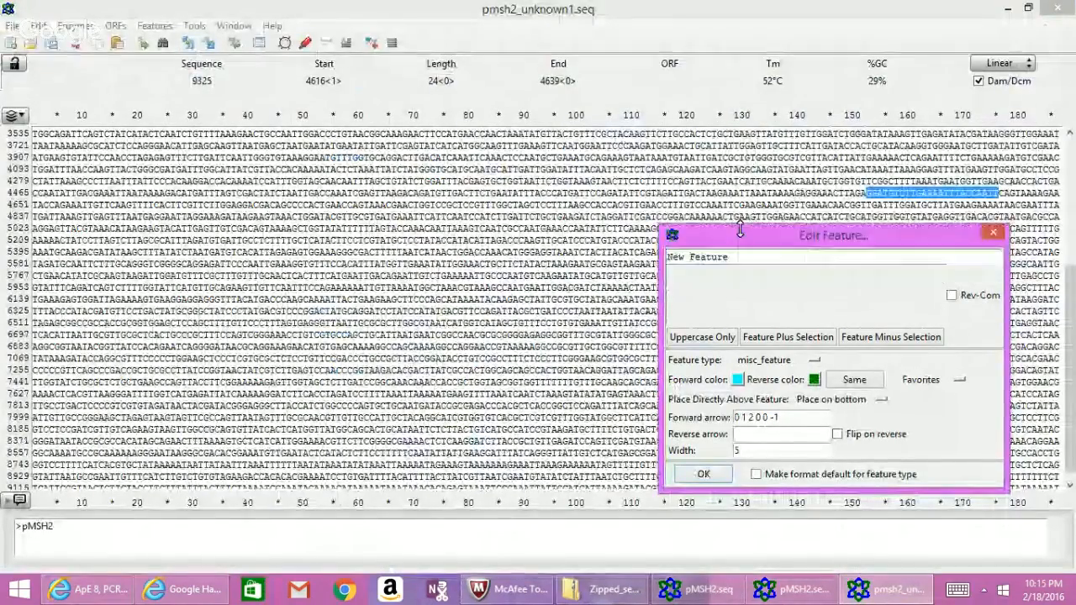
pyautogui.click(739, 259)
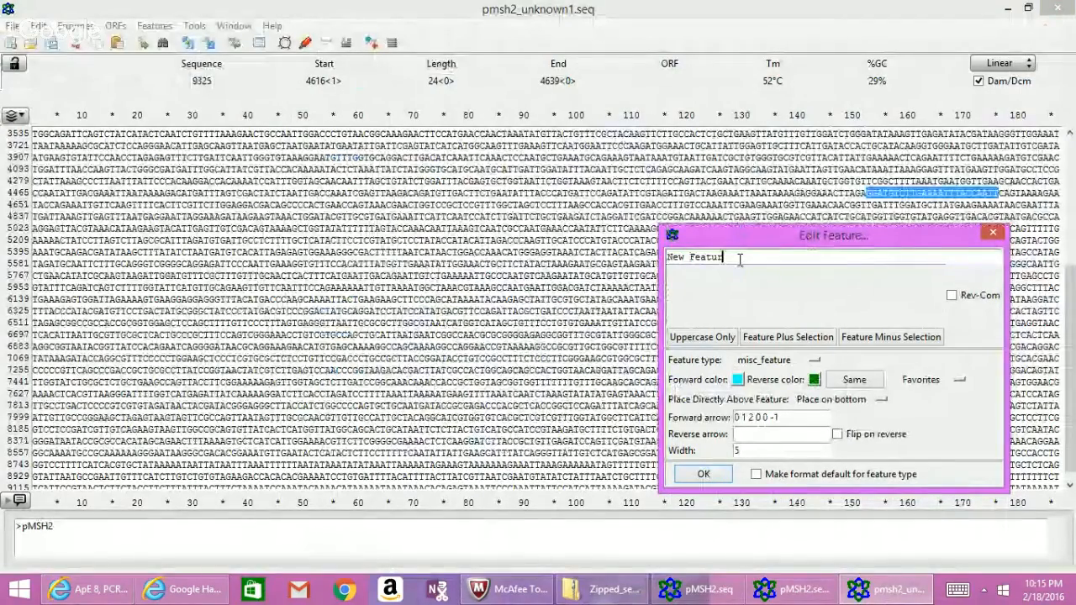
pyautogui.press('BackSpace')
pyautogui.press('BackSpace')
pyautogui.press('BackSpace')
pyautogui.press('BackSpace')
pyautogui.press('BackSpace')
pyautogui.press('BackSpace')
pyautogui.press('BackSpace')
pyautogui.press('BackSpace')
pyautogui.press('BackSpace')
pyautogui.press('BackSpace')
pyautogui.press('BackSpace')
pyautogui.write('M')
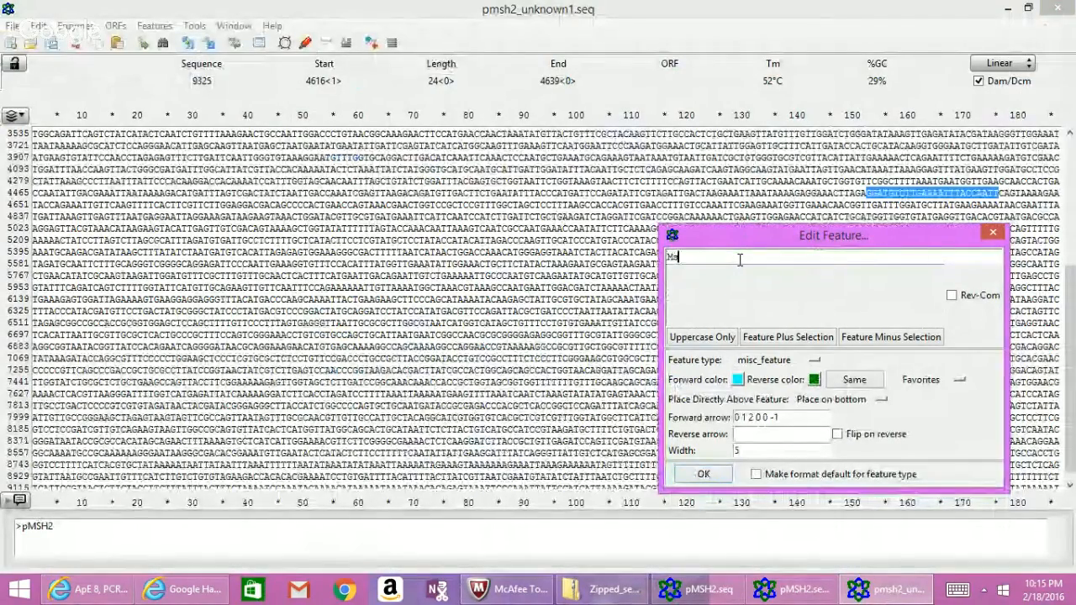
pyautogui.write('SH2')
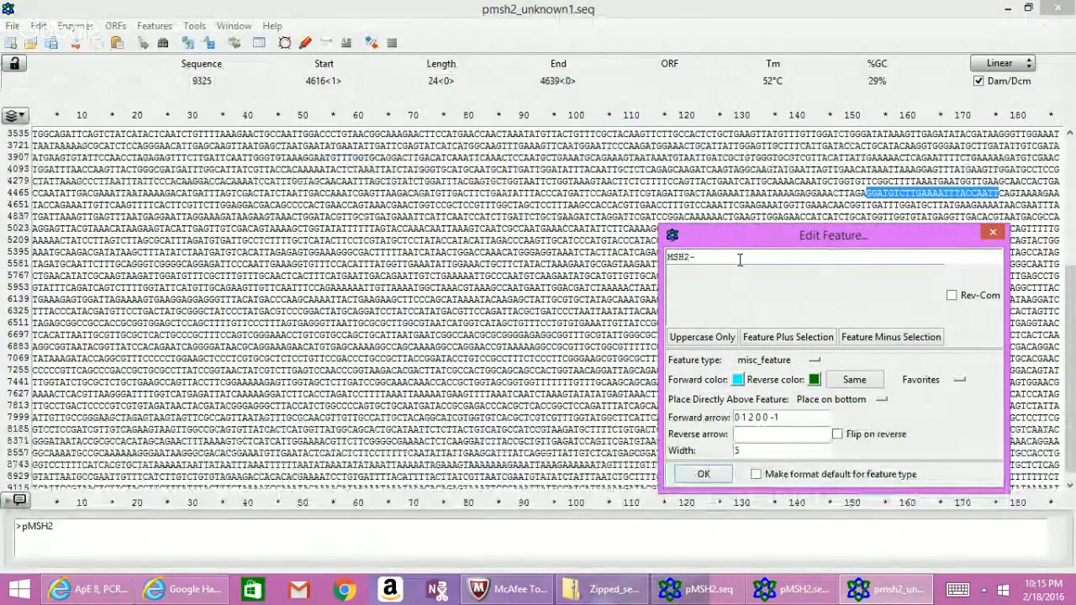
pyautogui.write('-')
pyautogui.press('BackSpace')
pyautogui.press('BackSpace')
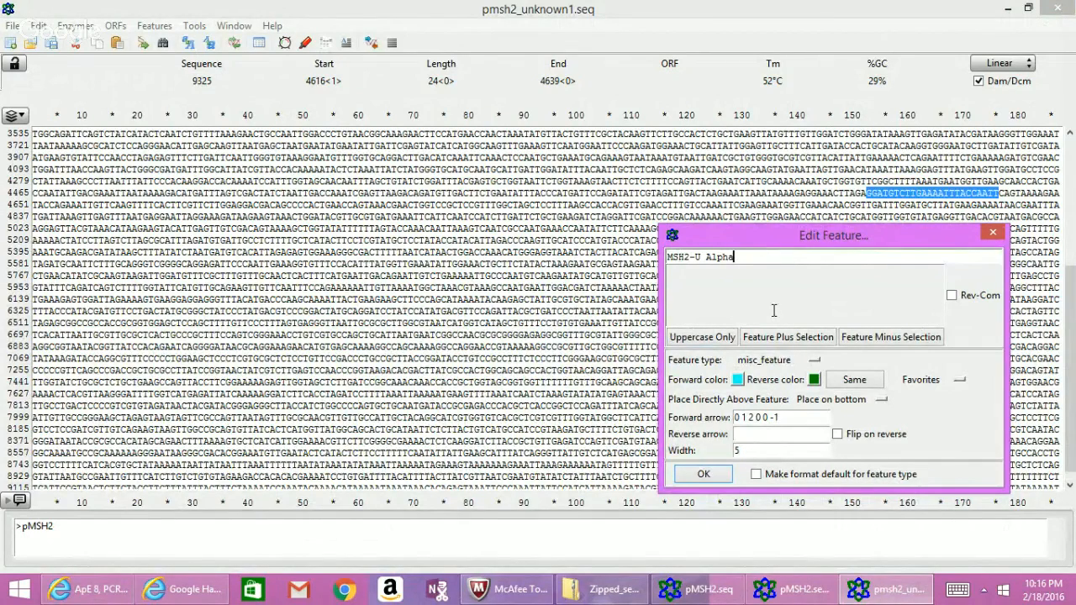
# Set the feature's forward colour to pink and its width to 10.
pyautogui.click(738, 380)
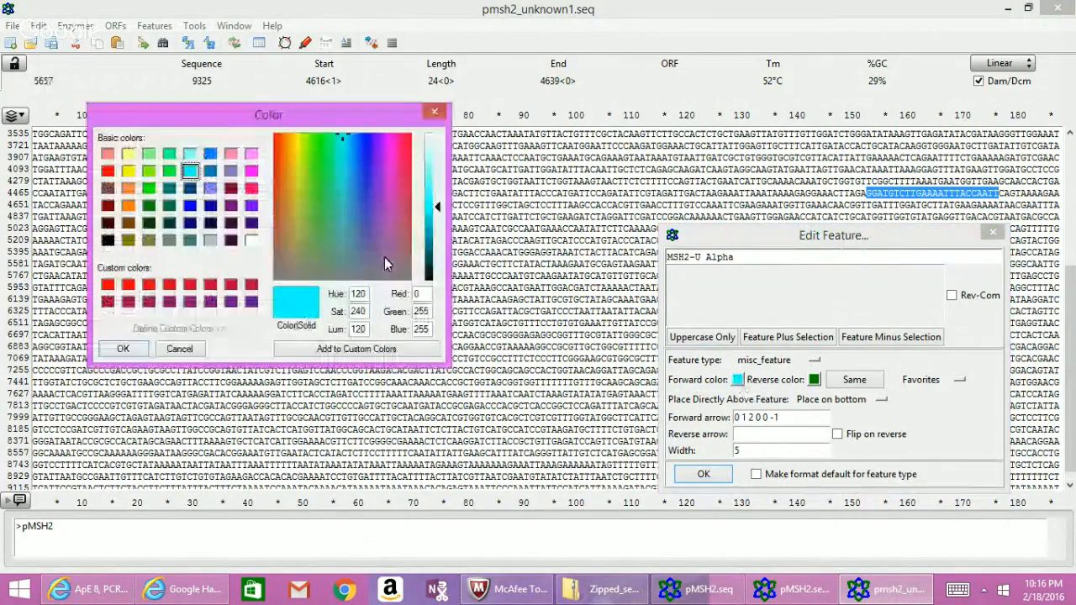
pyautogui.click(252, 189)
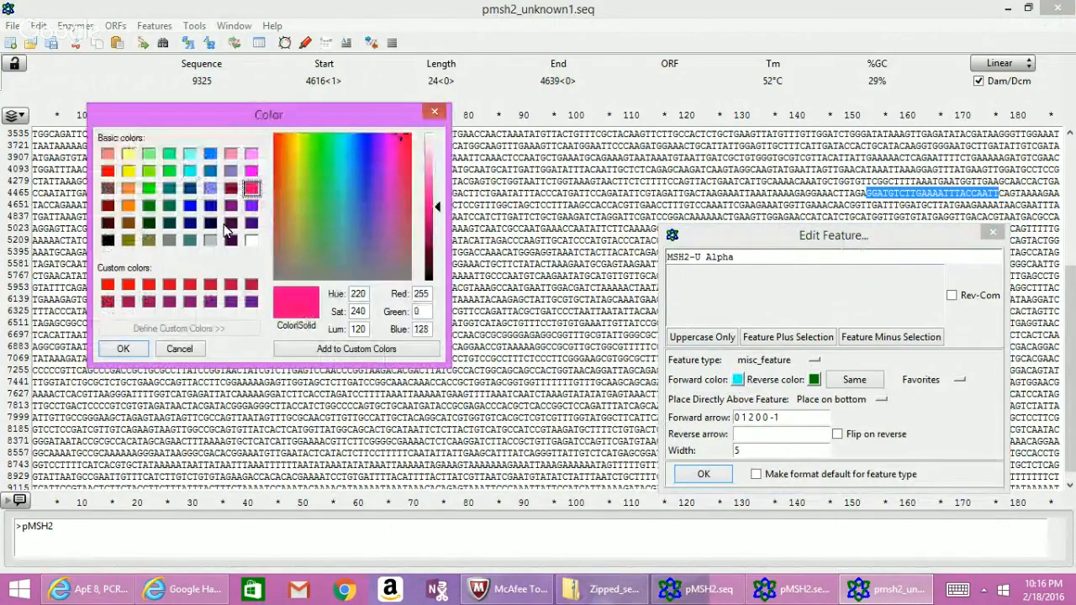
pyautogui.click(124, 349)
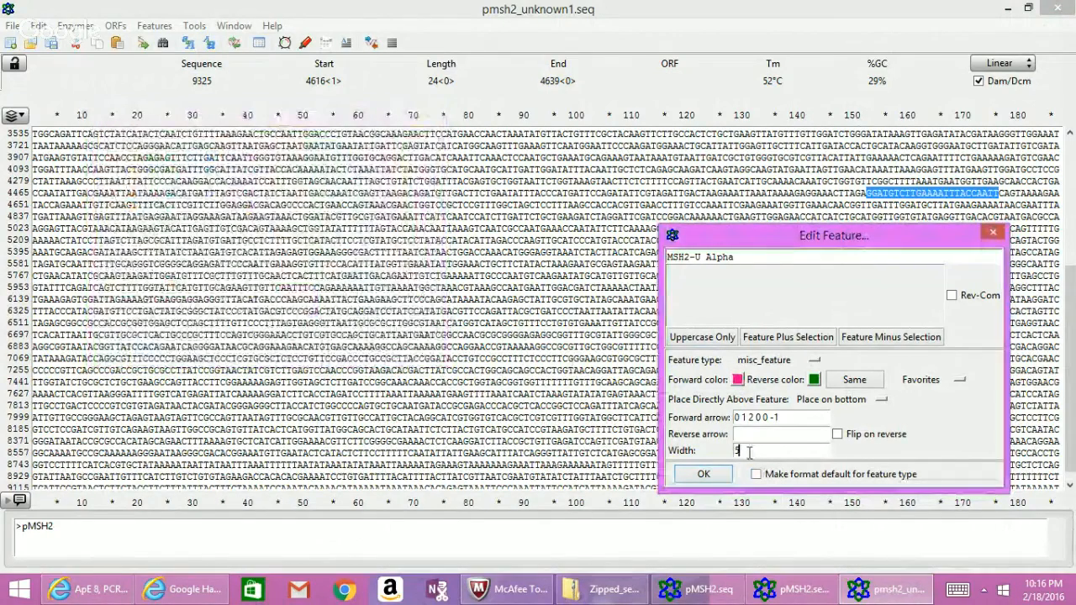
pyautogui.click(749, 452)
pyautogui.press('BackSpace')
pyautogui.write('10')
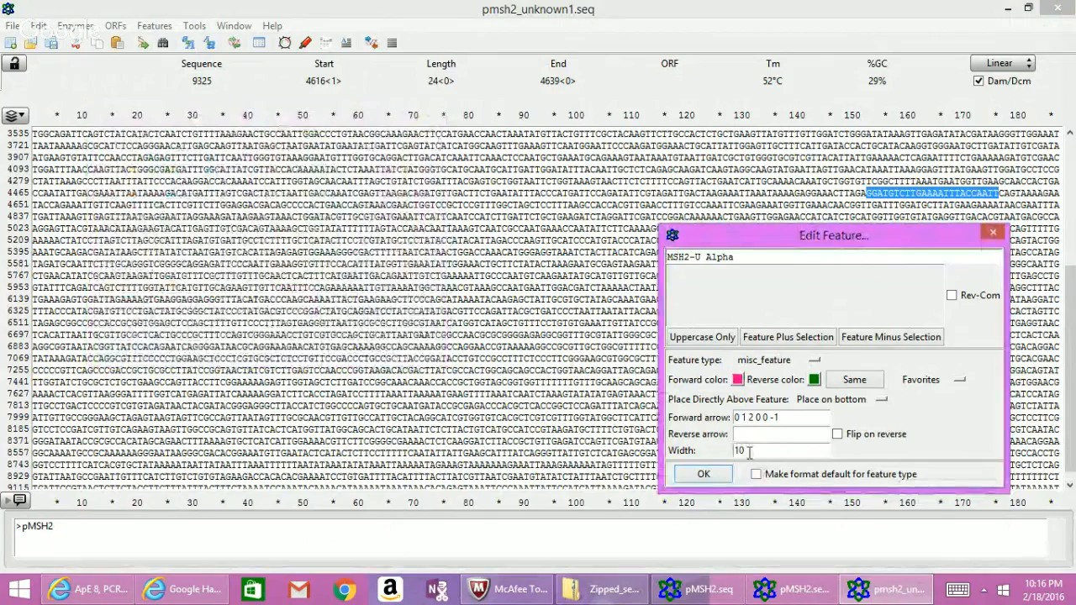
pyautogui.click(704, 475)
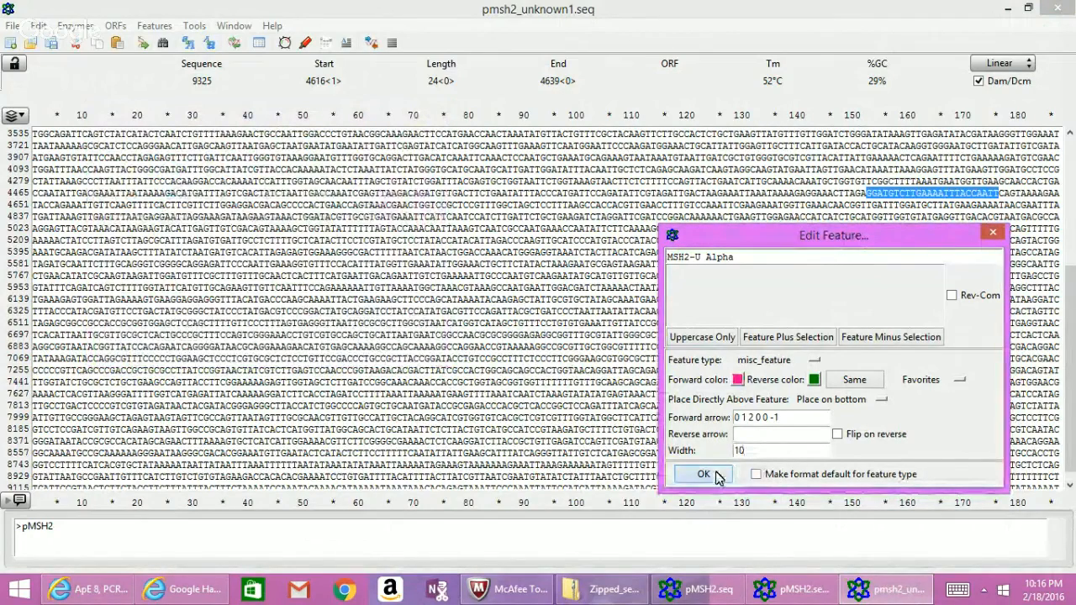
# Save the MSH2-U Alpha feature and close the error Console window.
pyautogui.moveTo(805, 244); pyautogui.dragTo(806, 218)
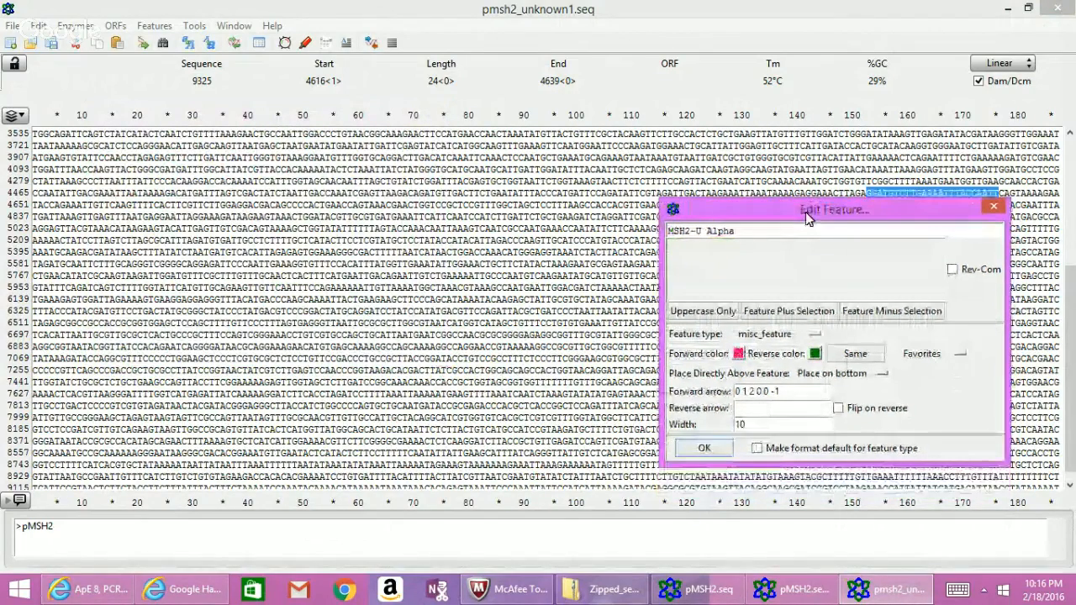
pyautogui.click(703, 455)
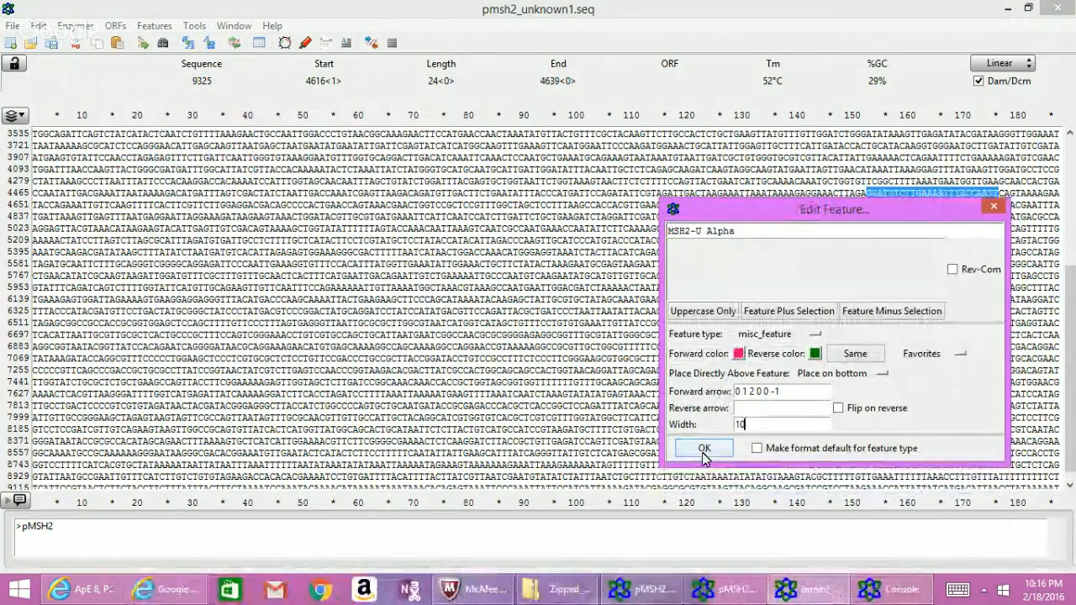
pyautogui.click(893, 589)
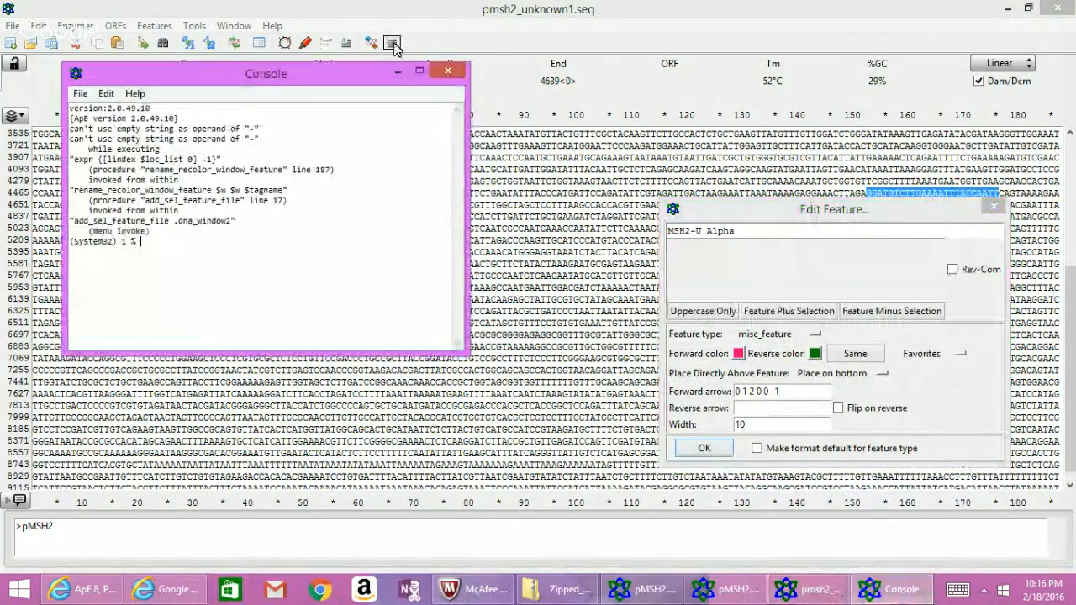
pyautogui.click(448, 71)
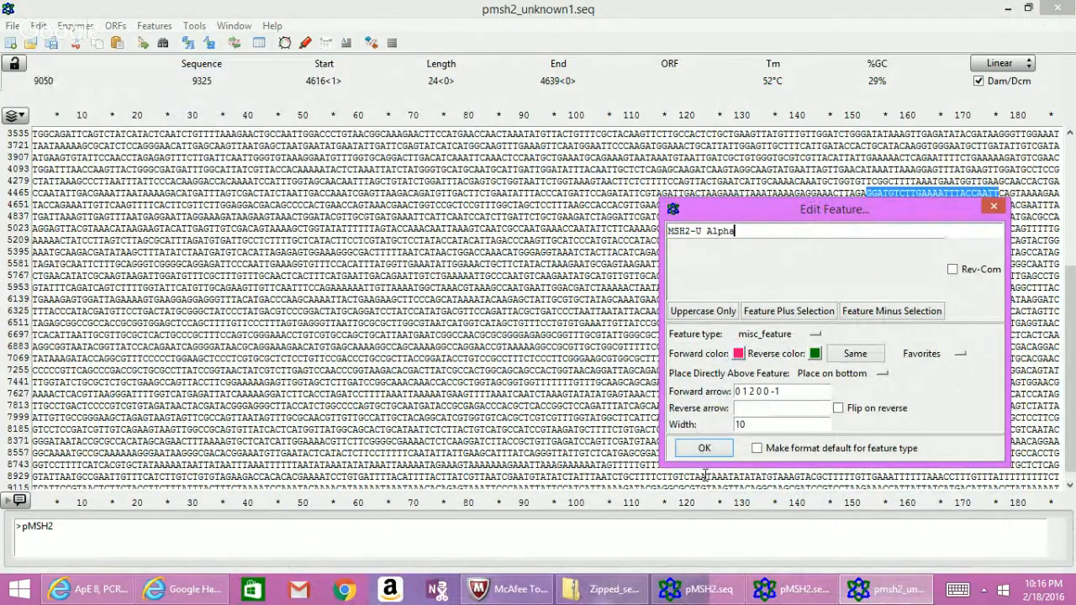
pyautogui.moveTo(798, 211); pyautogui.dragTo(616, 173)
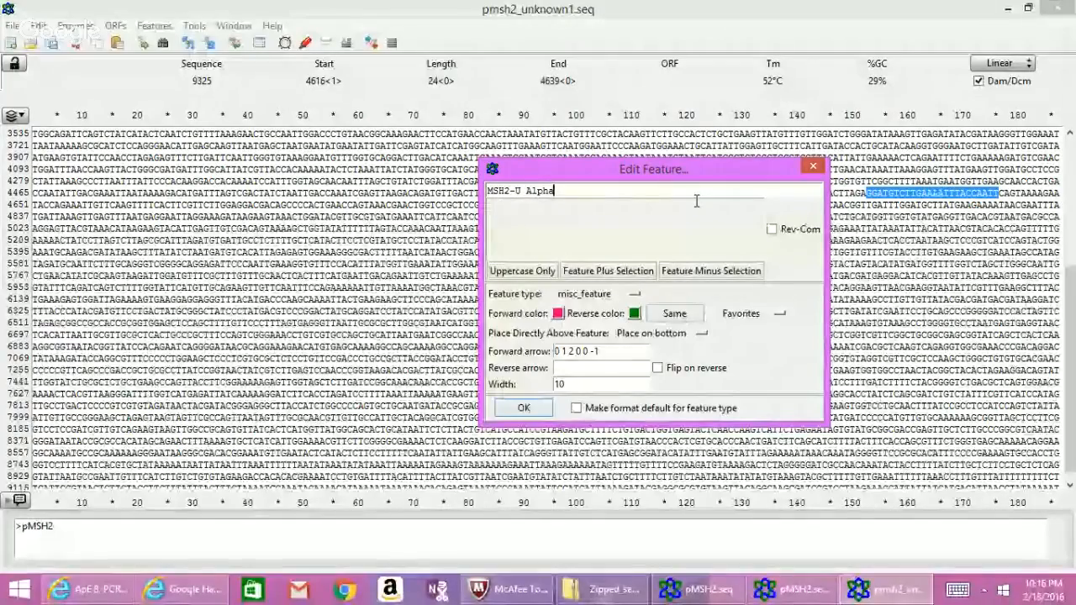
pyautogui.moveTo(112, 597)
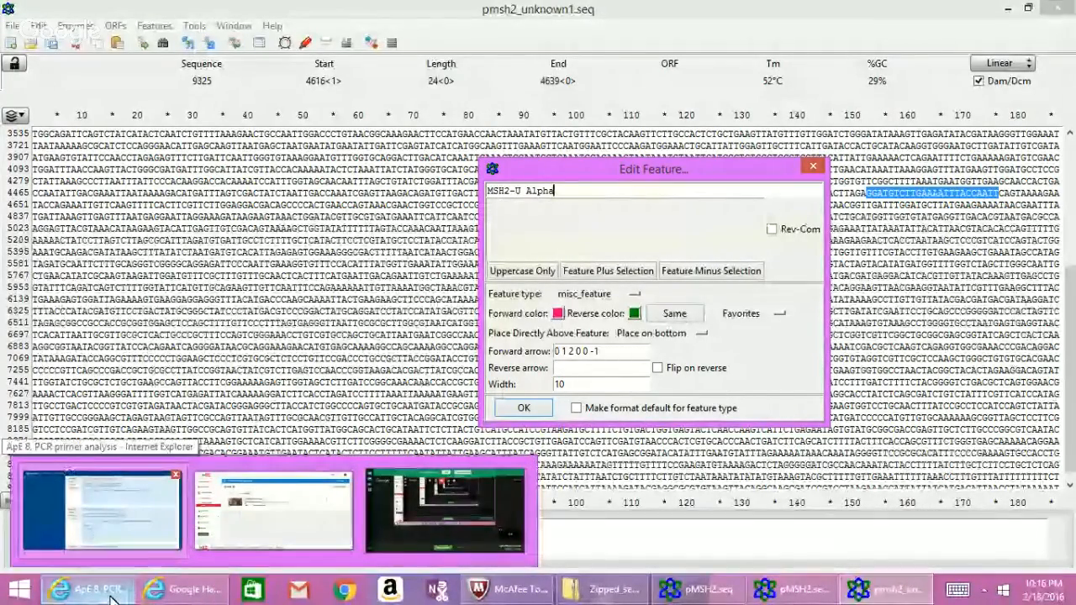
pyautogui.click(111, 597)
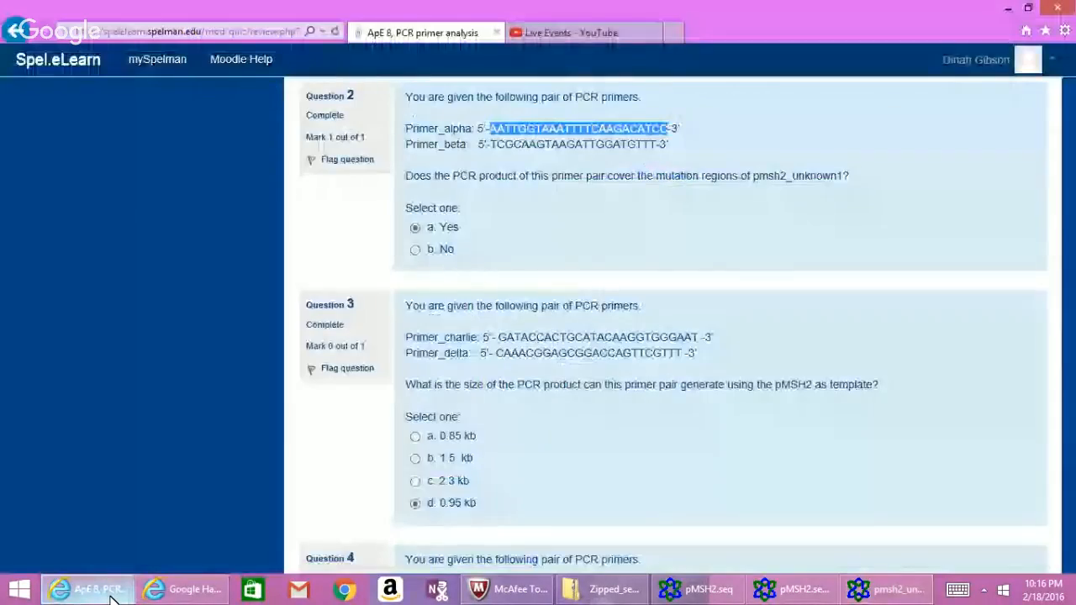
pyautogui.click(876, 596)
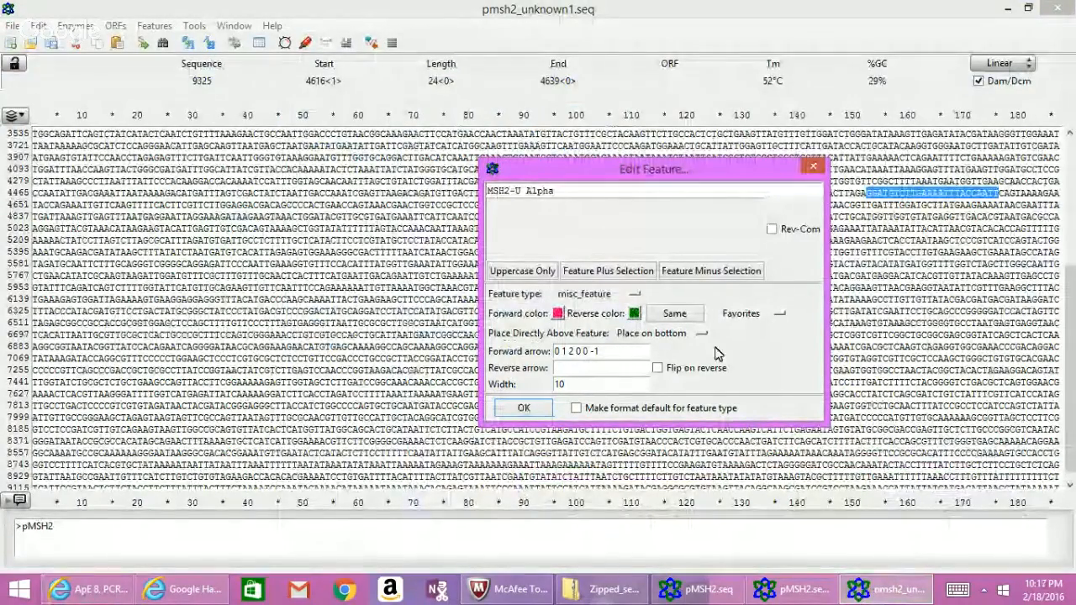
# Turn on Rev-Com, edit the forward arrow value and width to 15, and apply.
pyautogui.click(772, 229)
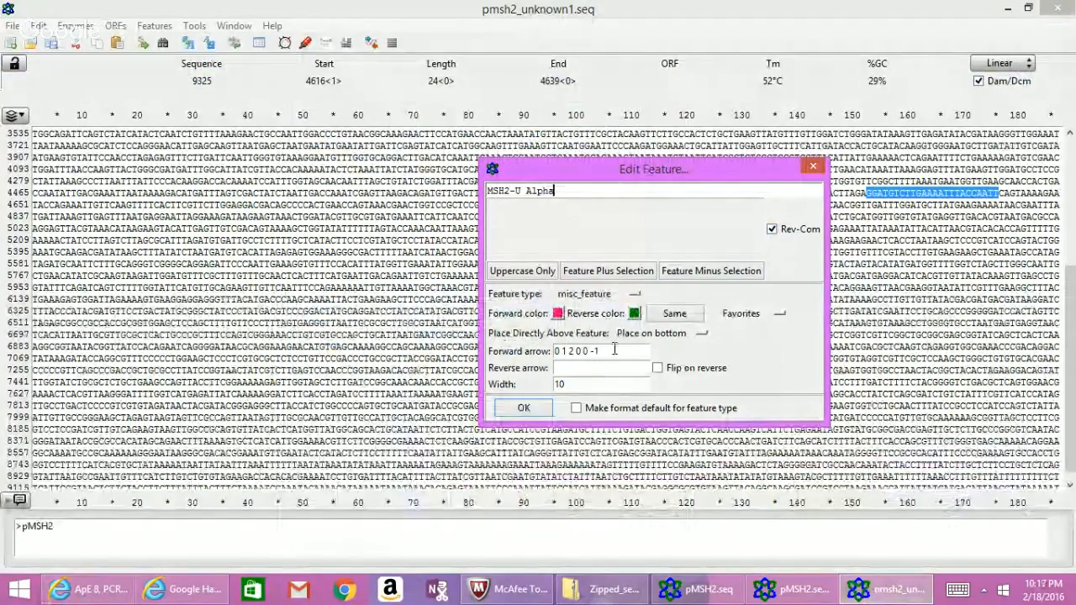
pyautogui.click(614, 351)
pyautogui.press('BackSpace')
pyautogui.press('BackSpace')
pyautogui.press('BackSpace')
pyautogui.press('BackSpace')
pyautogui.press('BackSpace')
pyautogui.press('BackSpace')
pyautogui.press('BackSpace')
pyautogui.press('BackSpace')
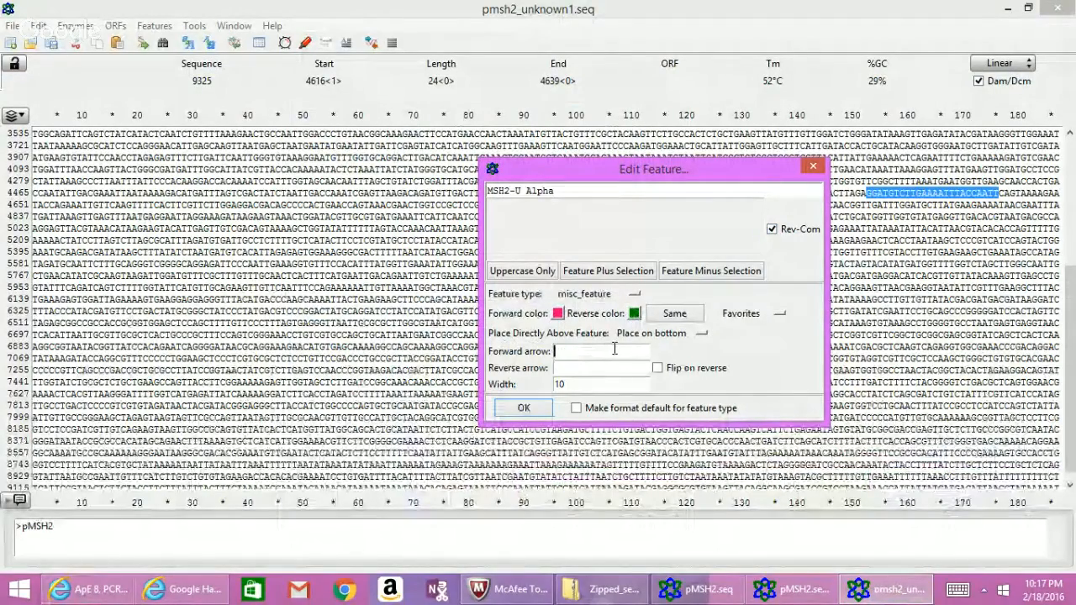
pyautogui.click(587, 384)
pyautogui.press('BackSpace')
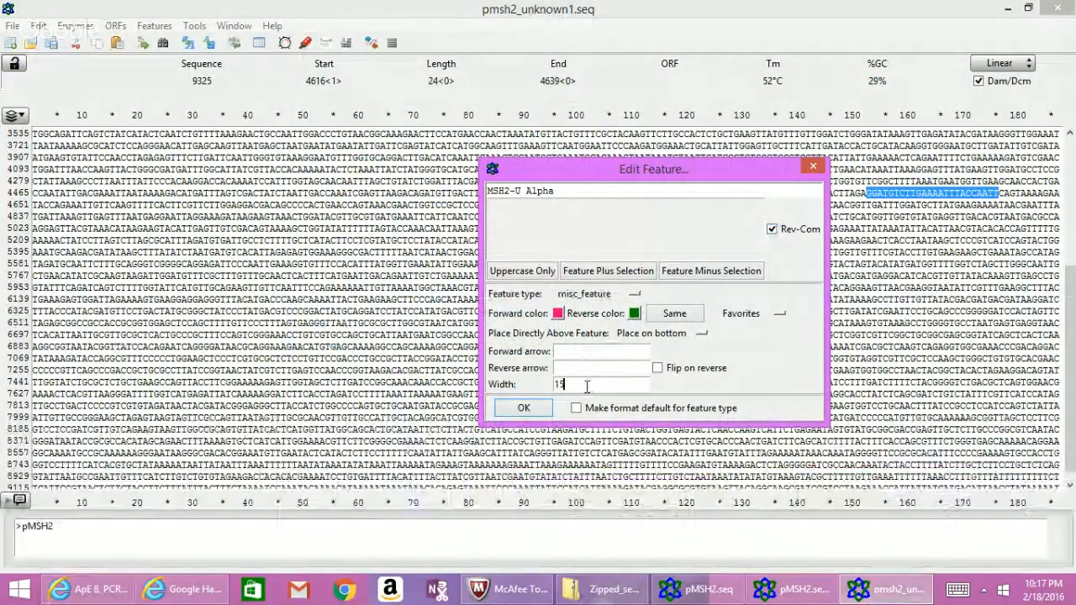
pyautogui.click(521, 411)
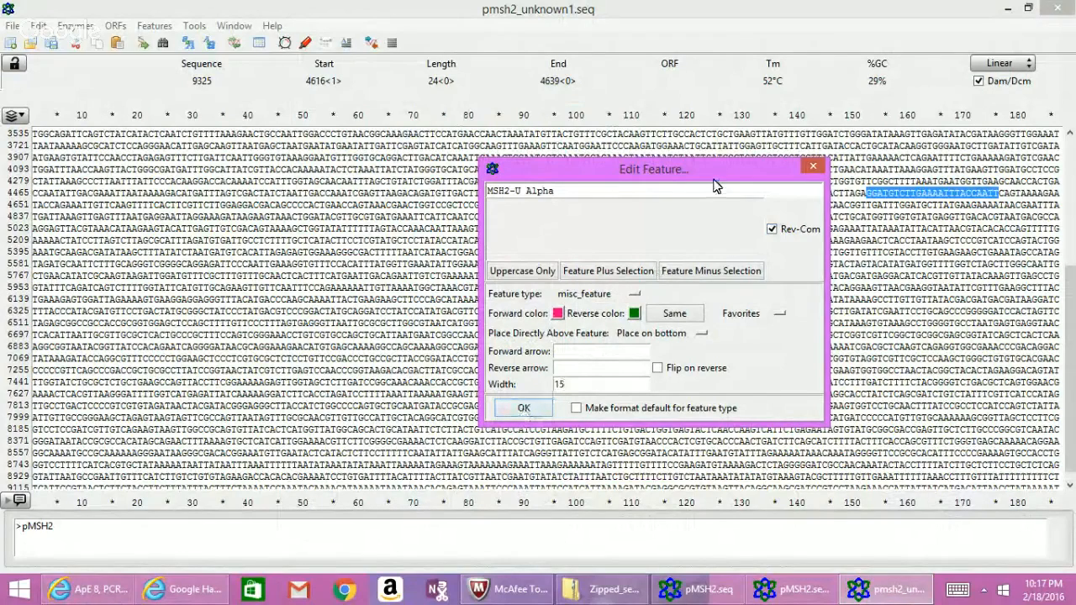
# Uncheck Rev-Com and collapse the Edit Feature window to its title bar at the bottom.
pyautogui.moveTo(713, 180); pyautogui.dragTo(727, 174)
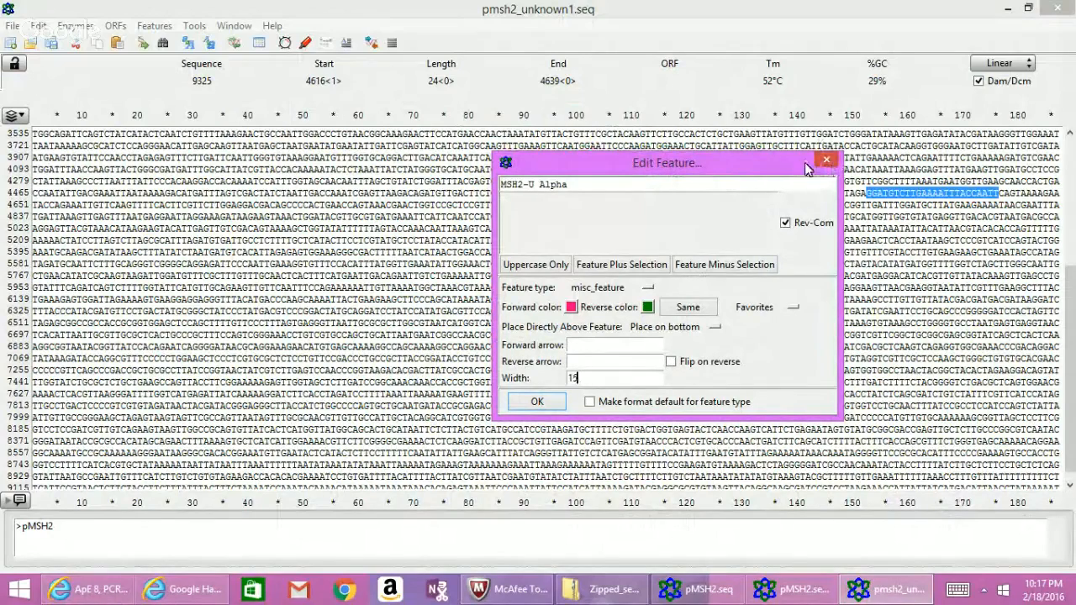
pyautogui.moveTo(806, 168); pyautogui.dragTo(774, 328)
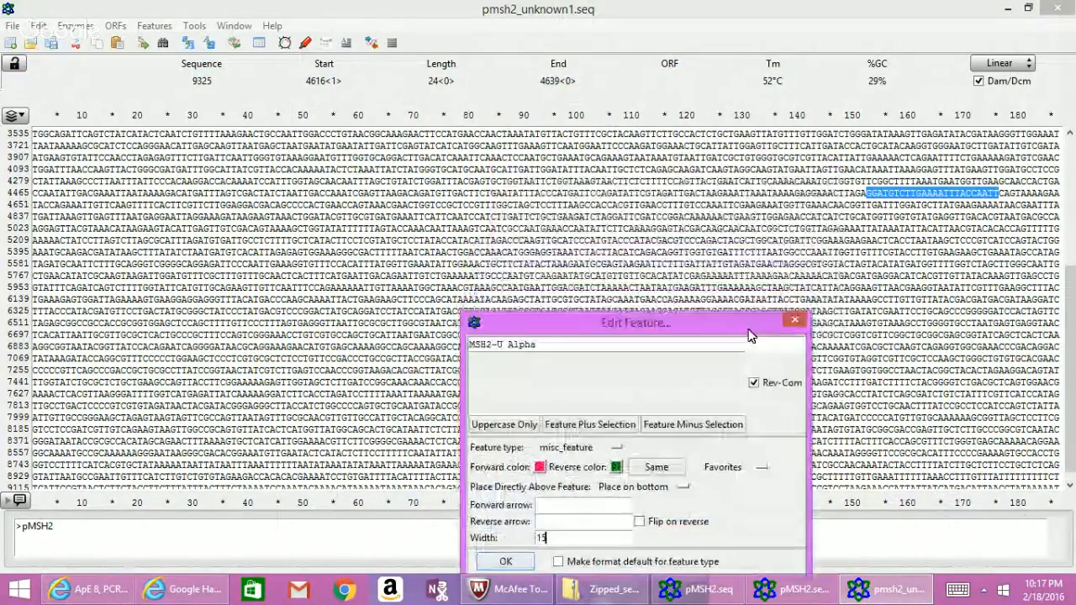
pyautogui.click(754, 382)
pyautogui.click(758, 339)
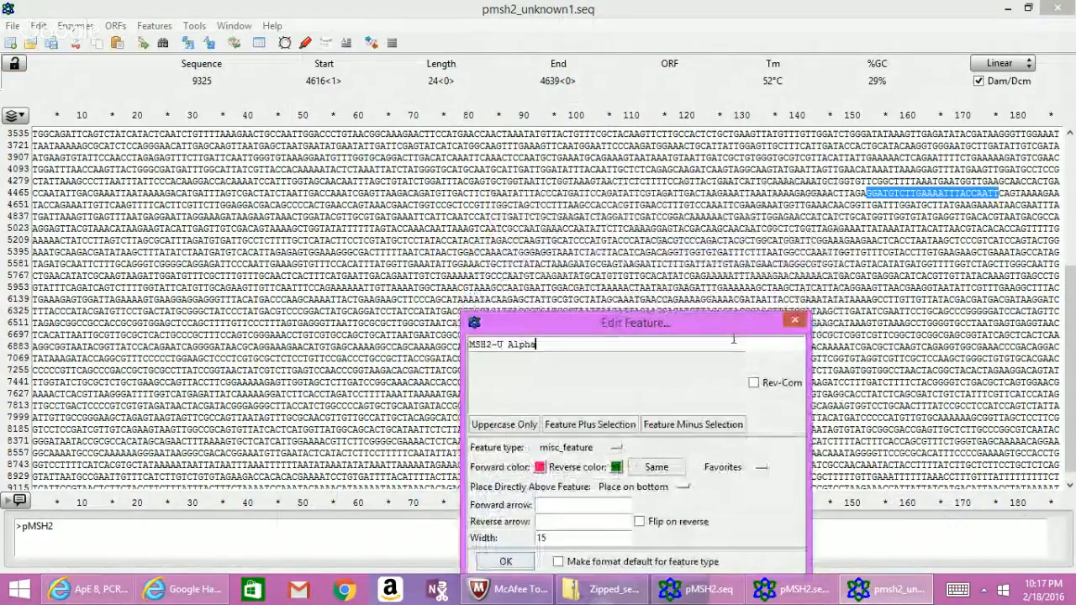
pyautogui.moveTo(739, 324); pyautogui.dragTo(793, 105)
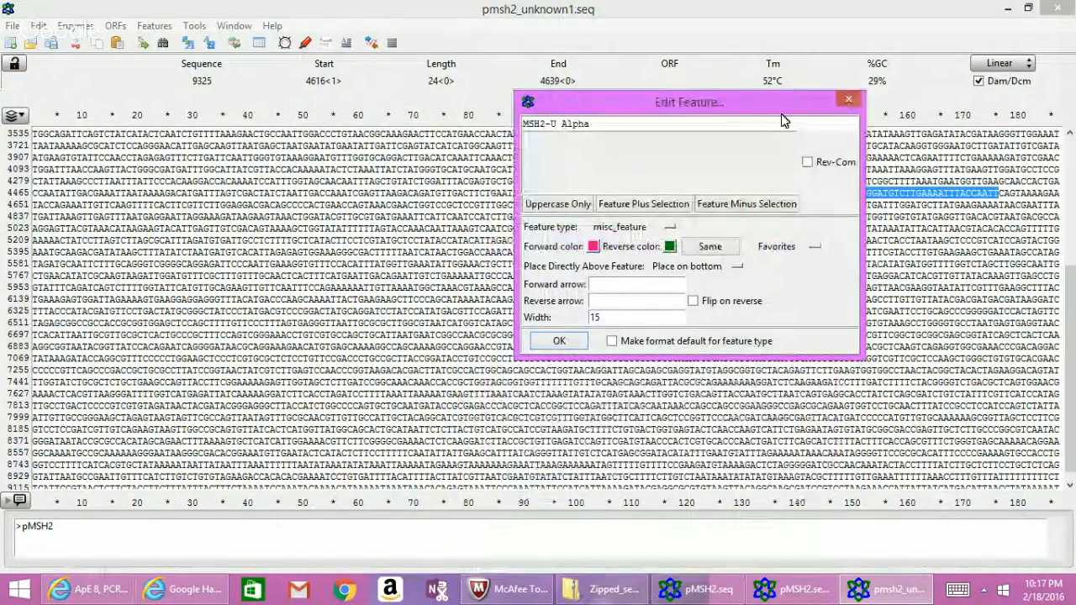
pyautogui.moveTo(784, 92); pyautogui.dragTo(815, 572)
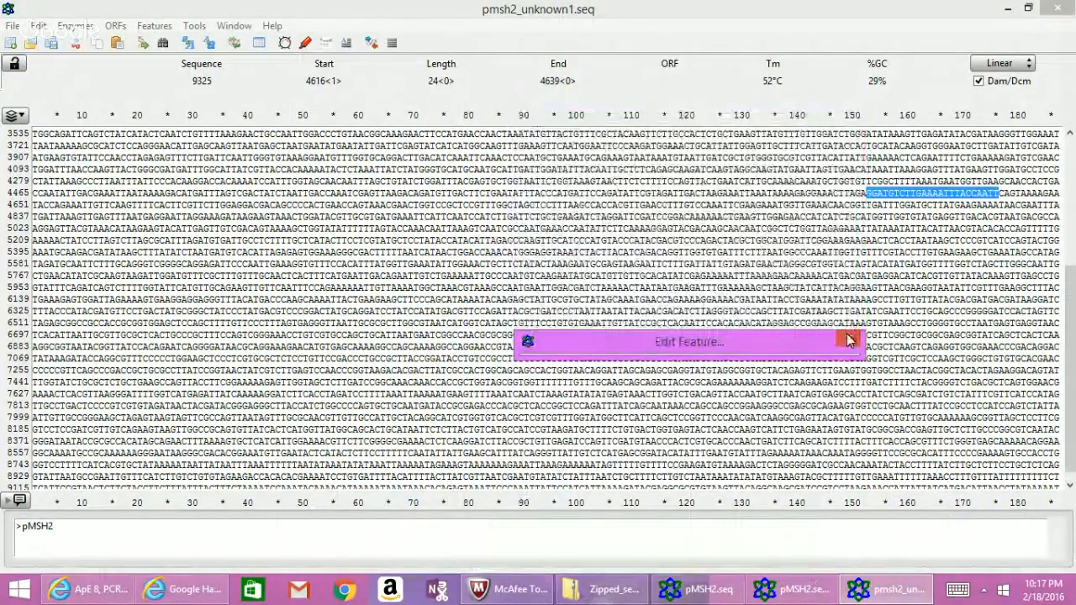
pyautogui.moveTo(787, 341); pyautogui.dragTo(782, 580)
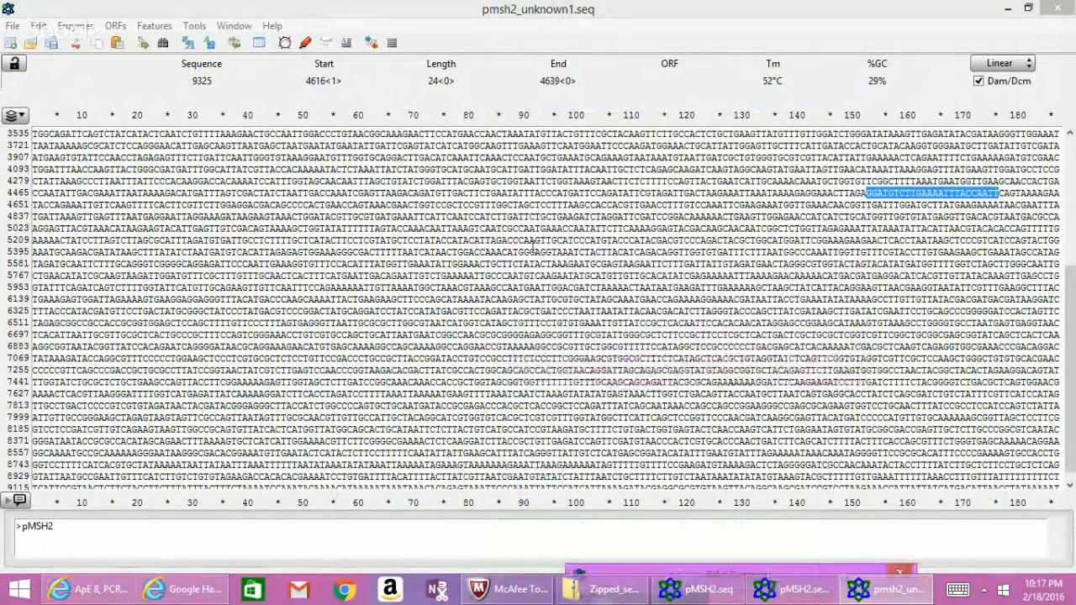
# Expand the collapsed Edit Feature window back to full size.
pyautogui.click(155, 25)
pyautogui.click(158, 26)
pyautogui.click(157, 26)
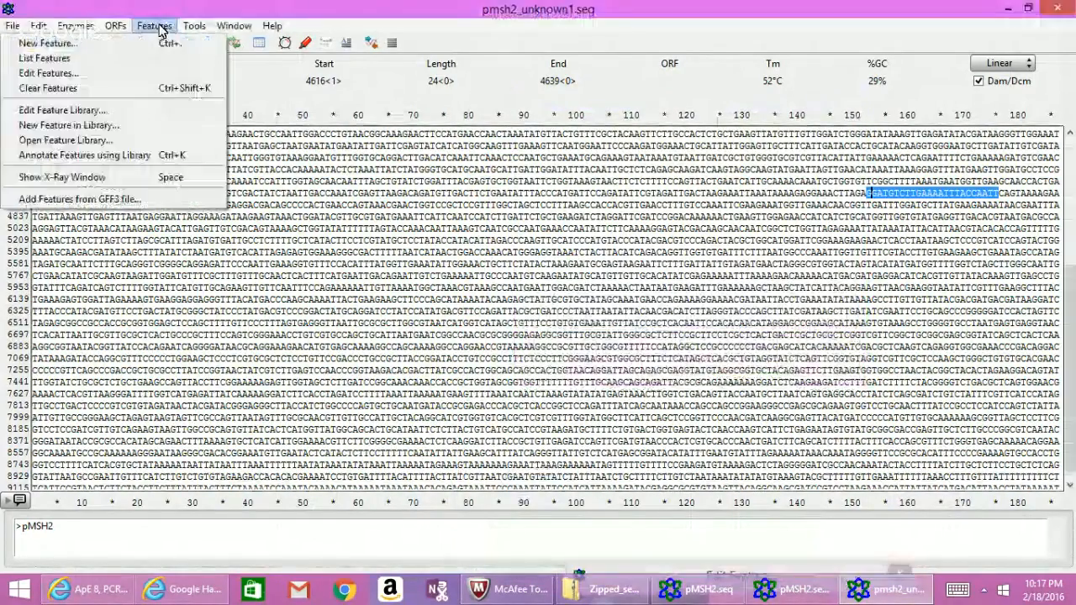
pyautogui.click(157, 27)
pyautogui.click(157, 28)
pyautogui.click(155, 27)
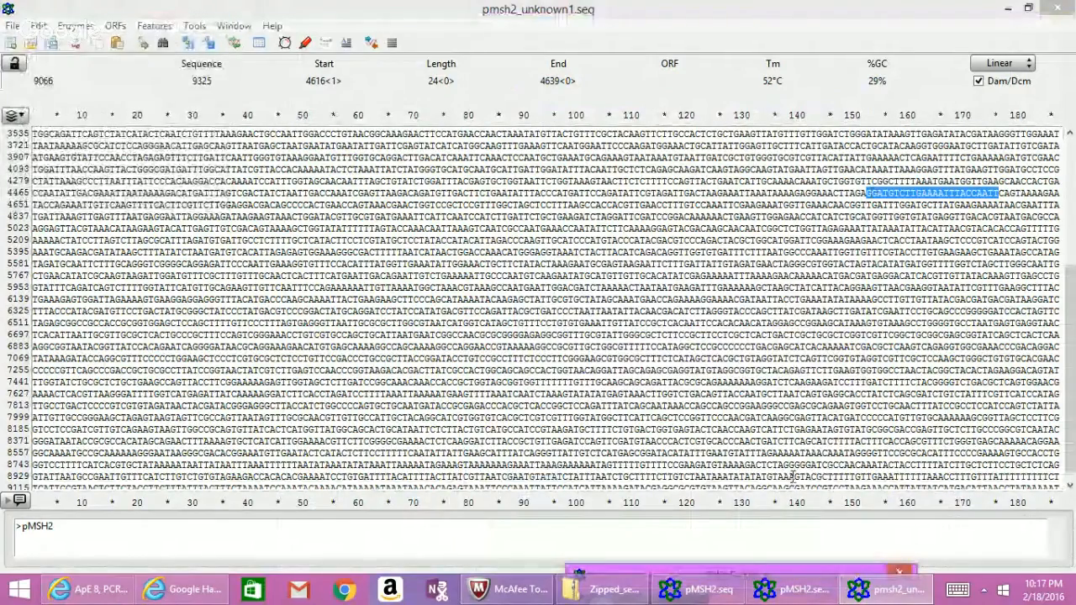
pyautogui.moveTo(832, 566); pyautogui.dragTo(832, 441)
pyautogui.moveTo(835, 304); pyautogui.dragTo(829, 114)
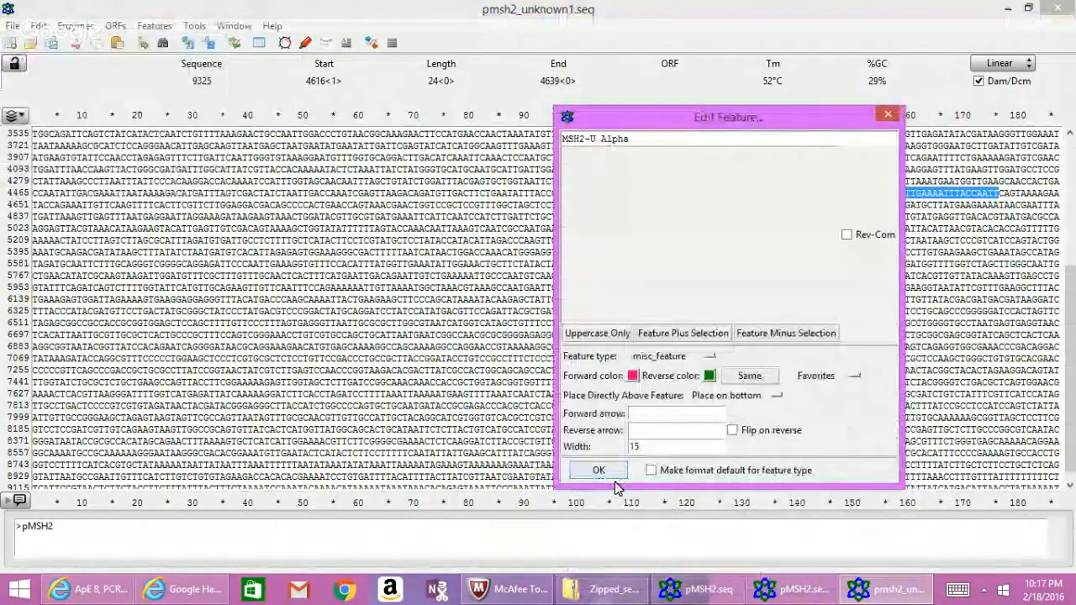
# Open and close the Reverse colour picker and turn Rev-Com back on.
pyautogui.click(708, 376)
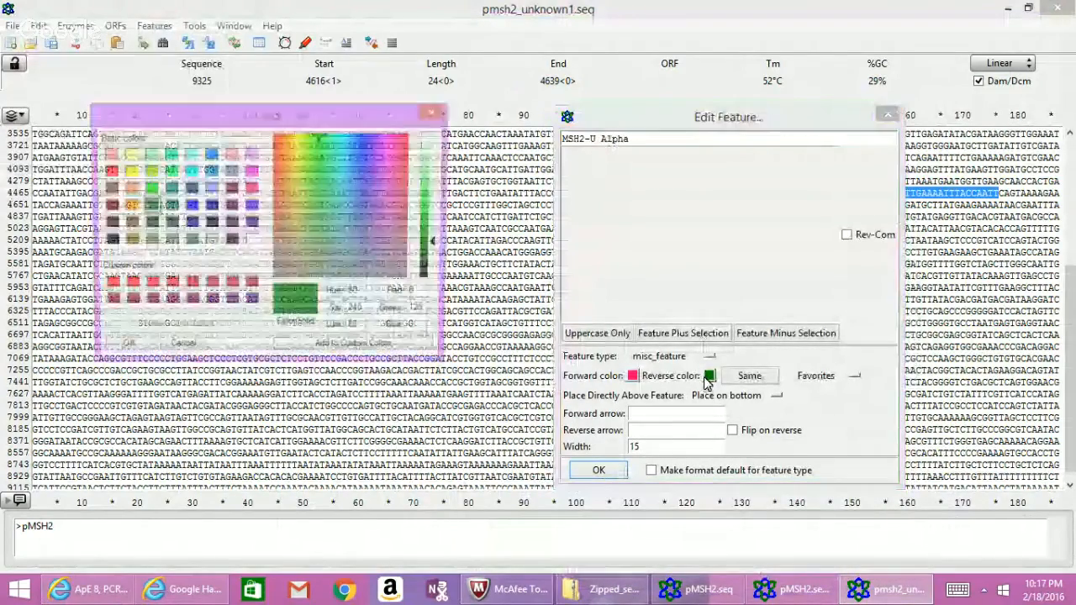
pyautogui.press('Return')
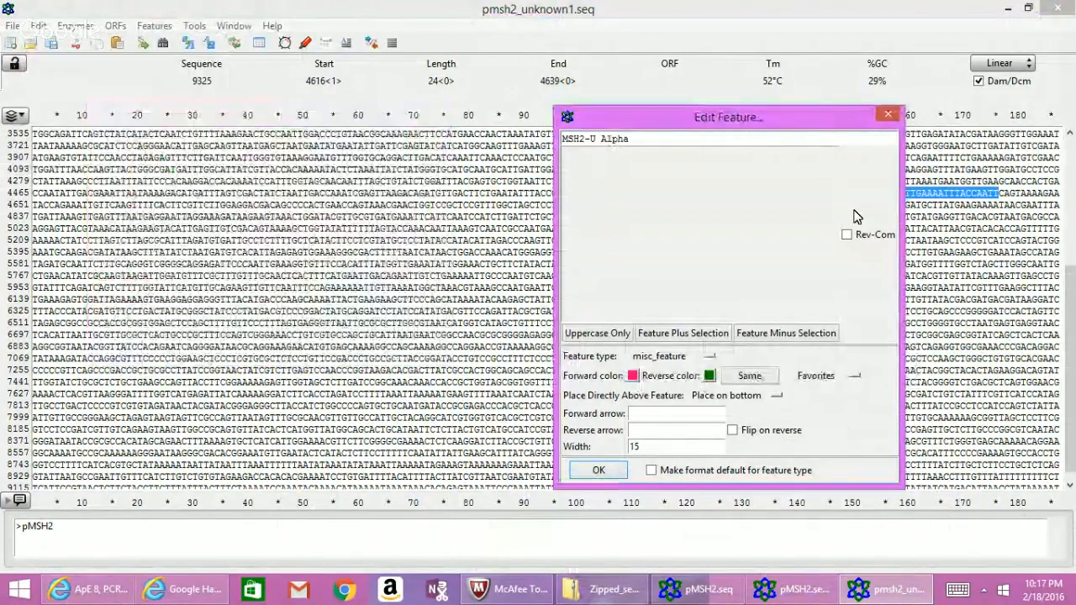
pyautogui.click(847, 235)
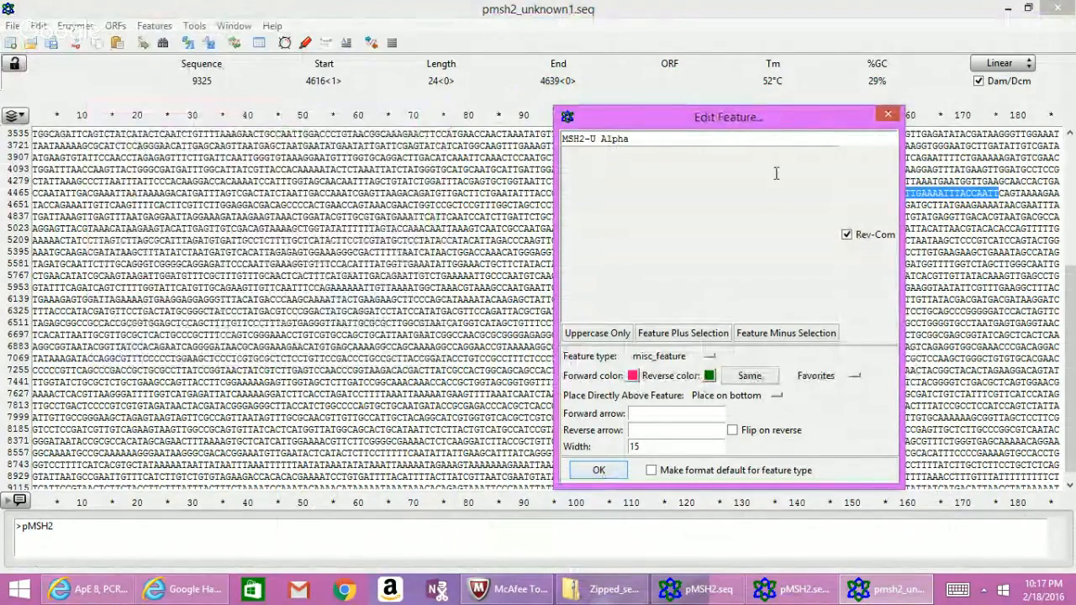
pyautogui.moveTo(820, 117); pyautogui.dragTo(758, 181)
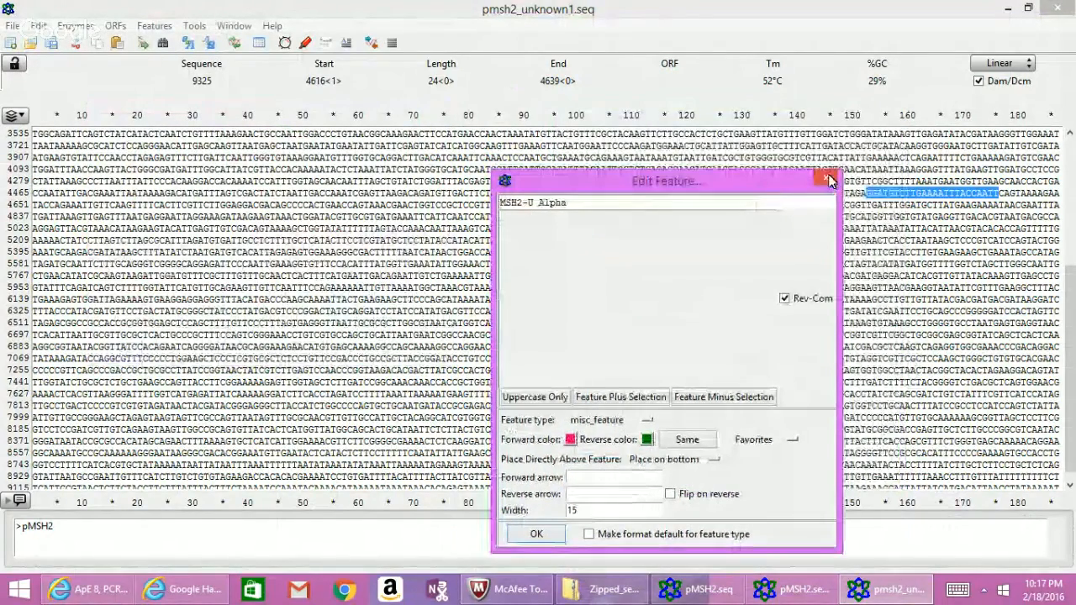
pyautogui.click(870, 594)
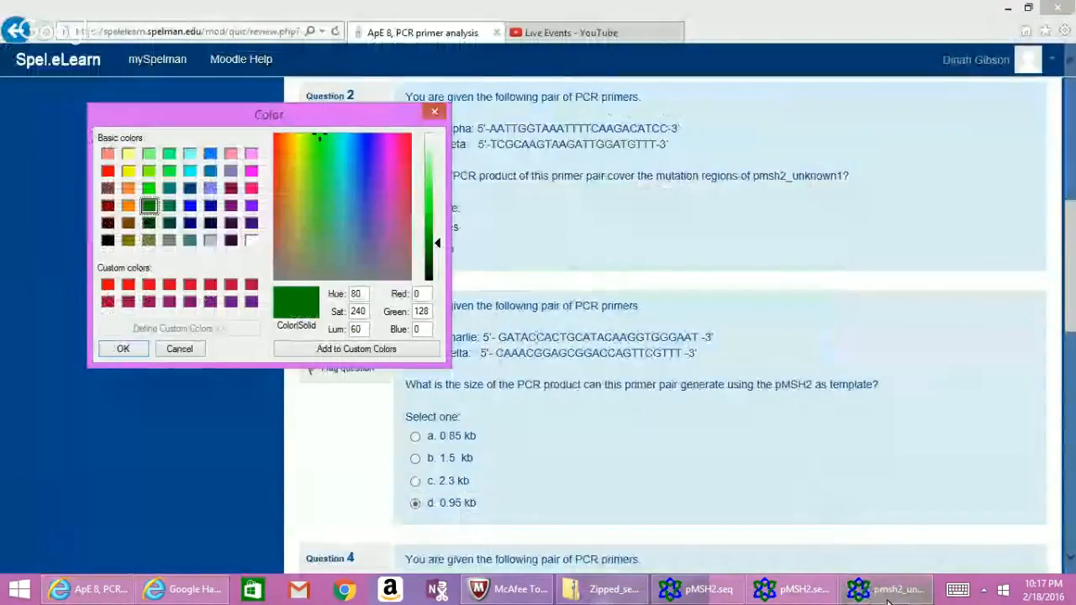
pyautogui.click(887, 592)
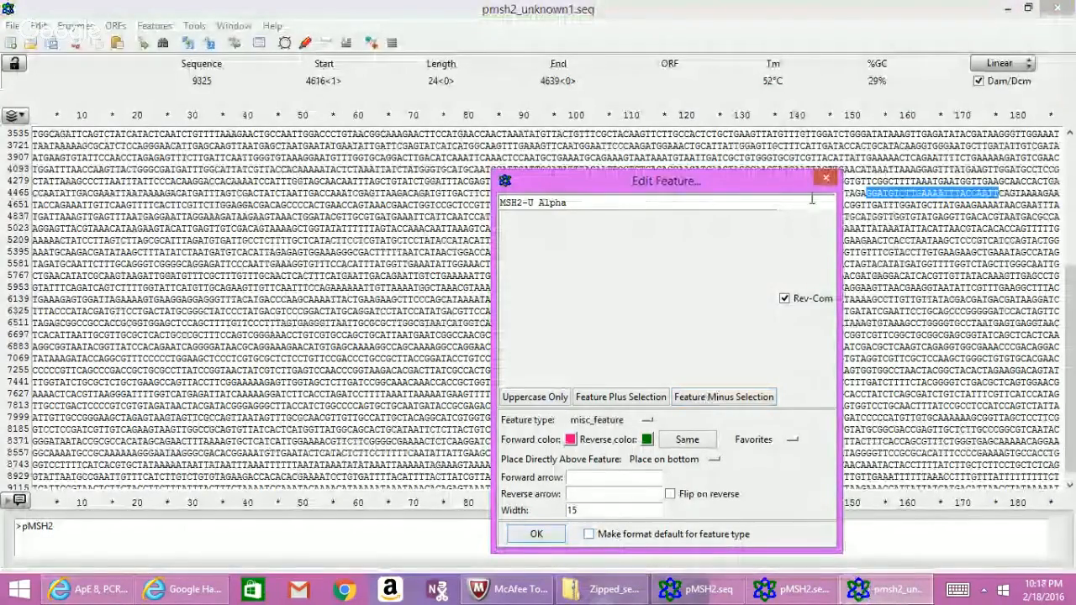
# Uncheck Rev-Com, accept the reverse colour, and add the 4616..4639 selection to MSH2-U Alpha.
pyautogui.click(785, 300)
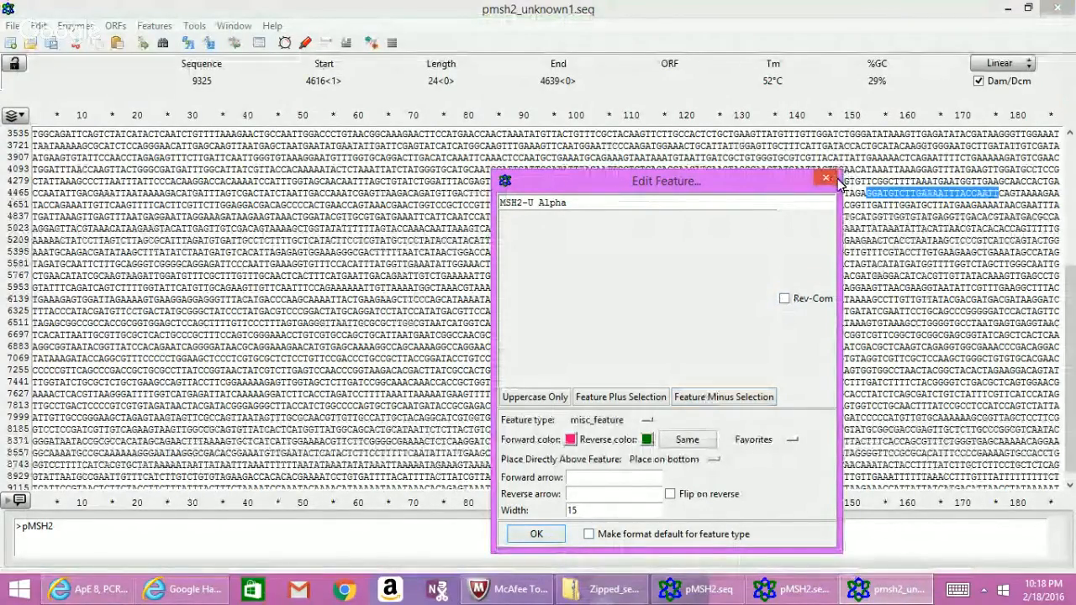
pyautogui.moveTo(793, 187); pyautogui.dragTo(831, 95)
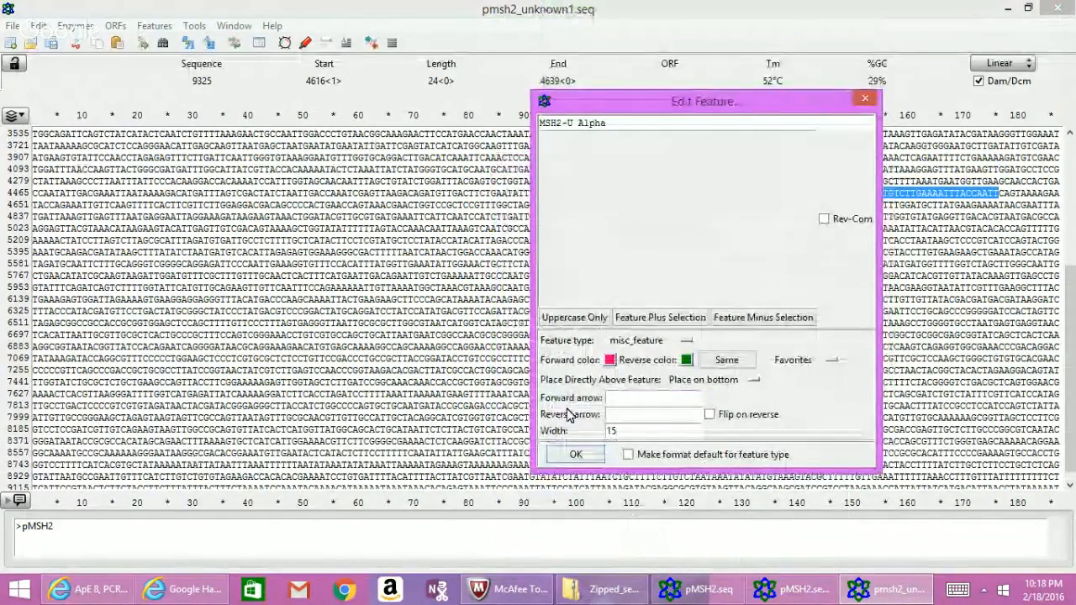
pyautogui.click(684, 360)
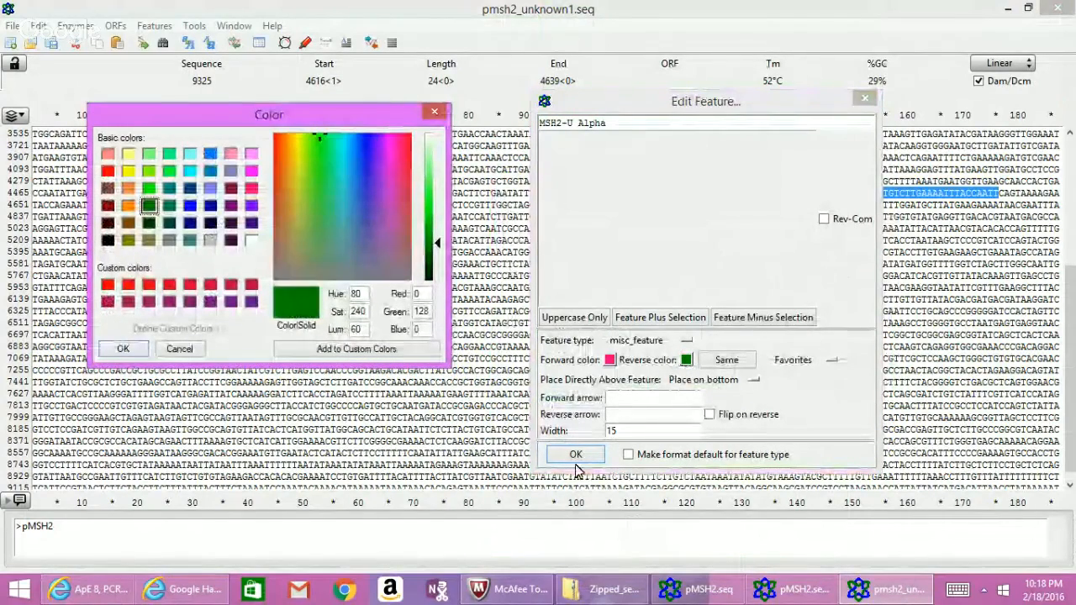
pyautogui.click(126, 350)
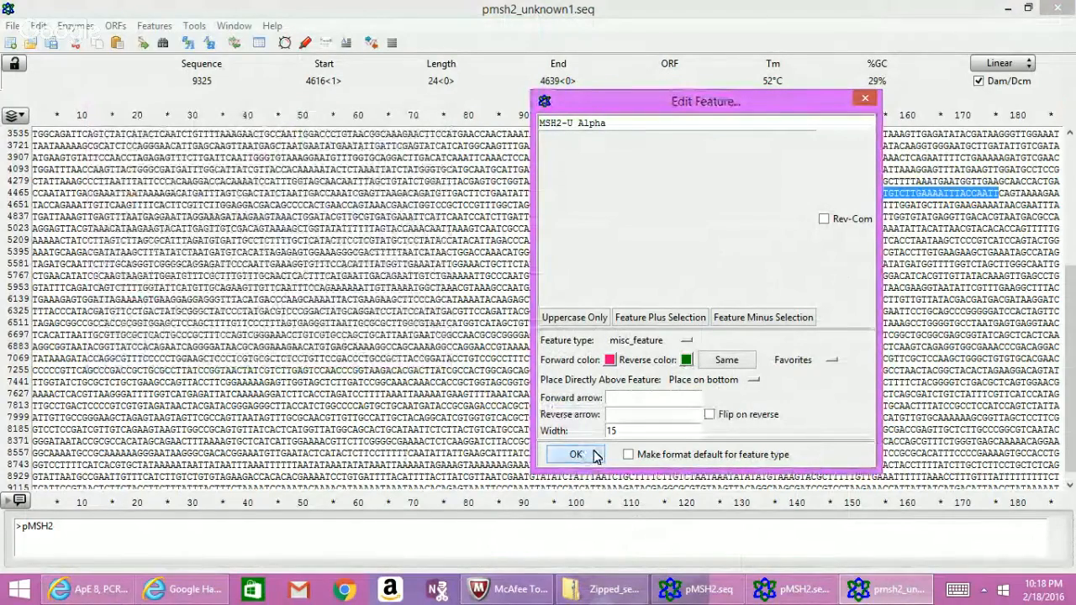
pyautogui.click(681, 321)
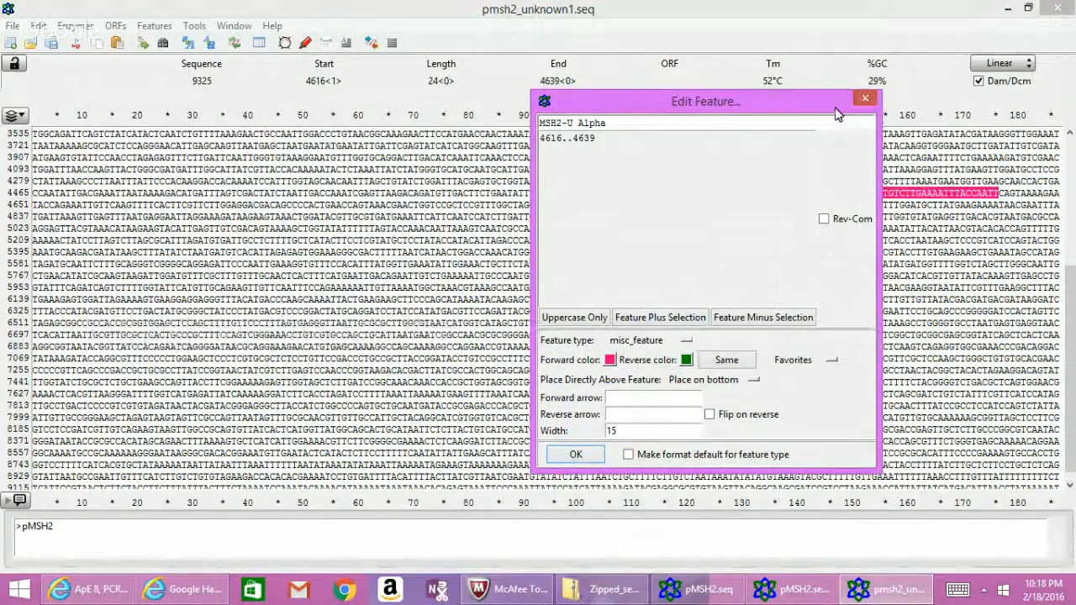
# Confirm the MSH2-U Alpha feature settings with OK in Edit Feature.
pyautogui.moveTo(837, 109); pyautogui.dragTo(798, 238)
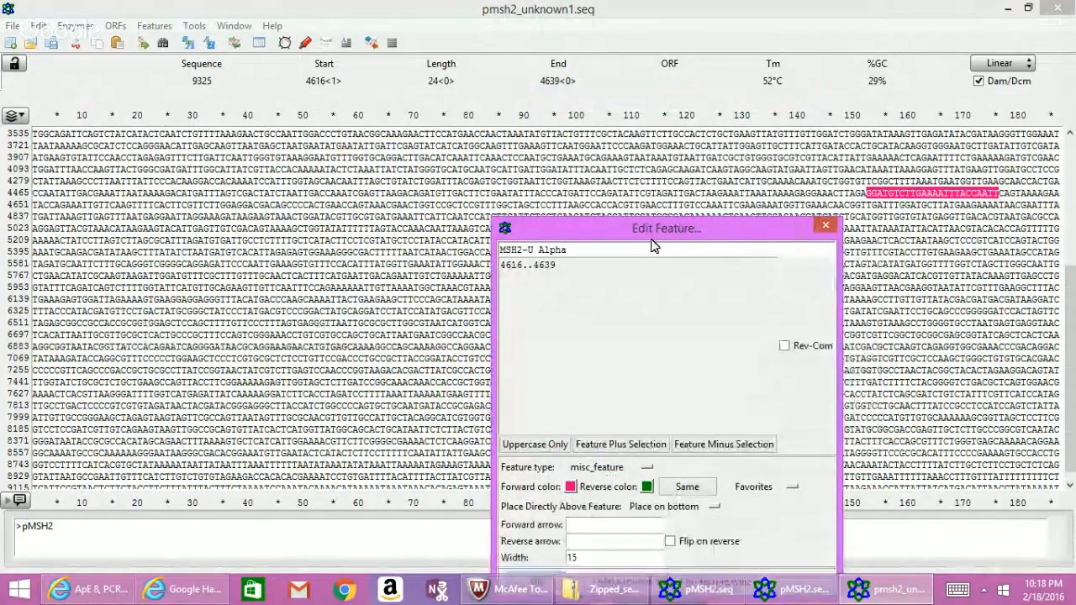
pyautogui.moveTo(653, 244); pyautogui.dragTo(631, 138)
pyautogui.click(515, 479)
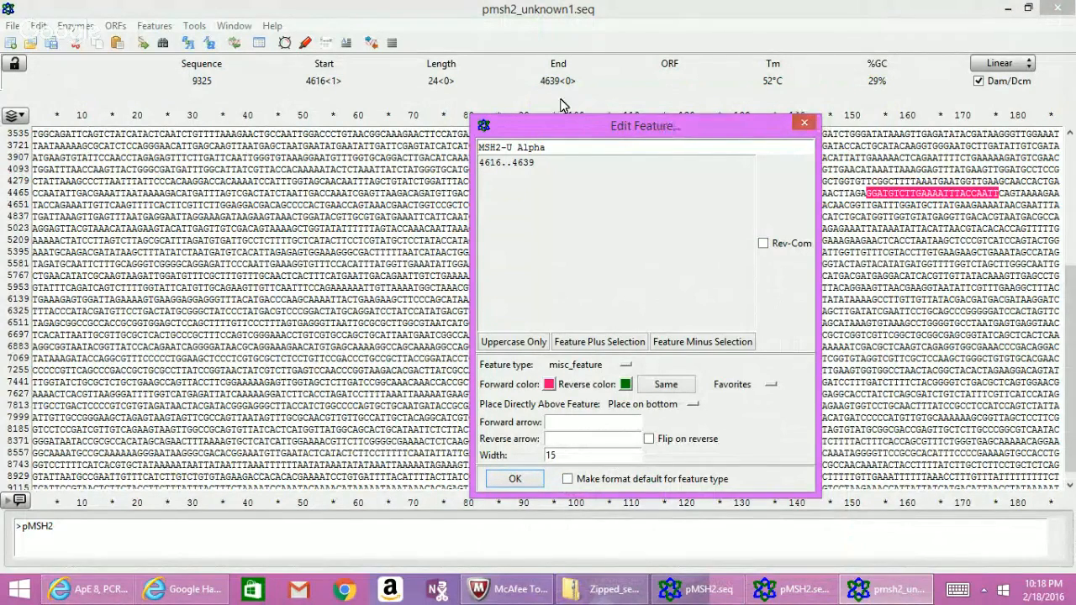
pyautogui.click(525, 111)
pyautogui.moveTo(489, 134); pyautogui.dragTo(476, 112)
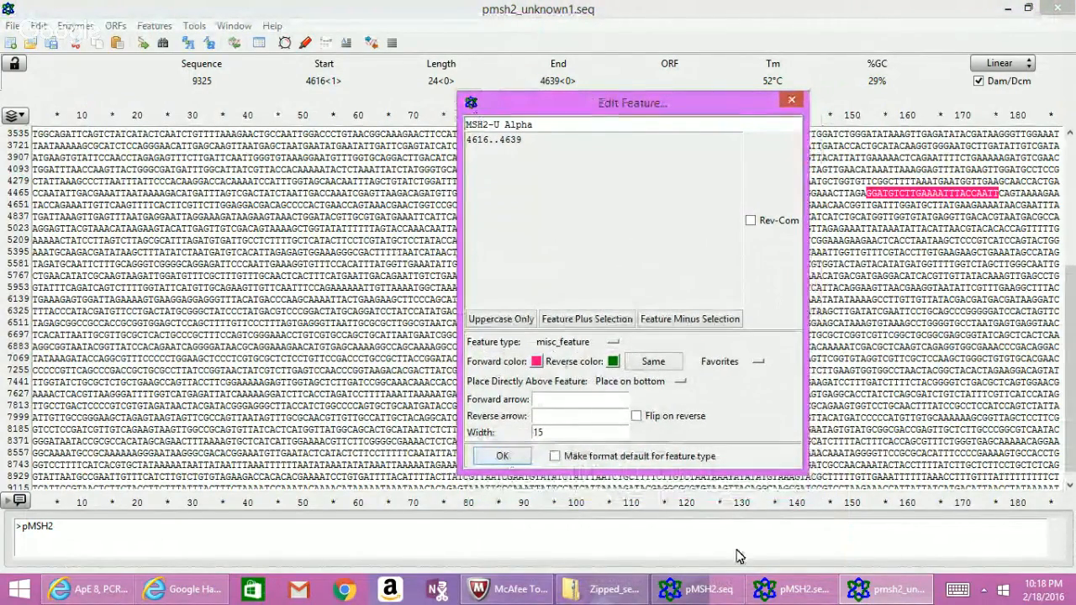
pyautogui.click(885, 586)
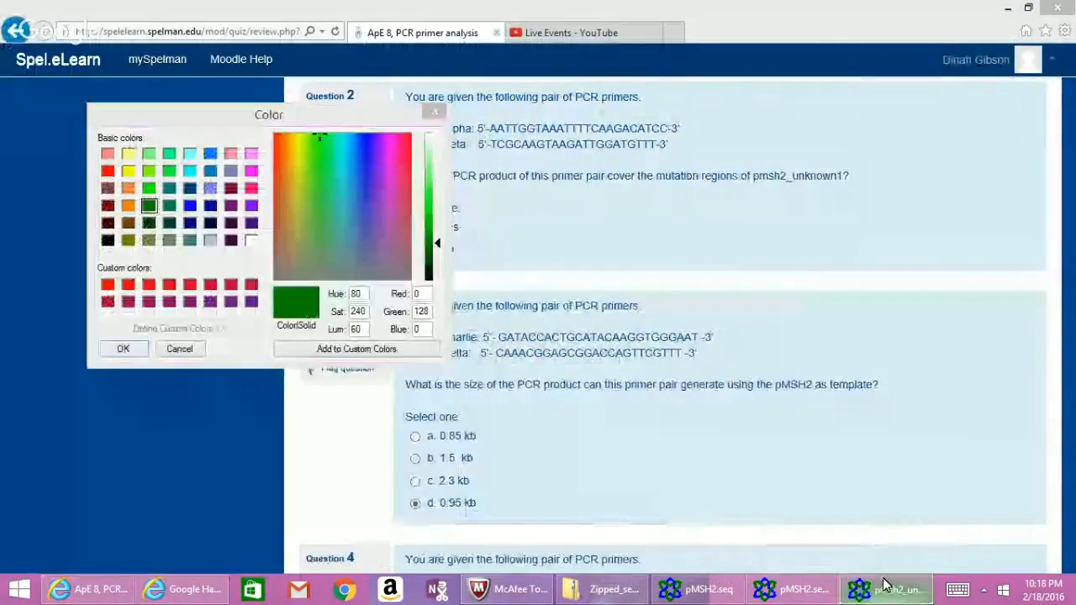
pyautogui.click(887, 586)
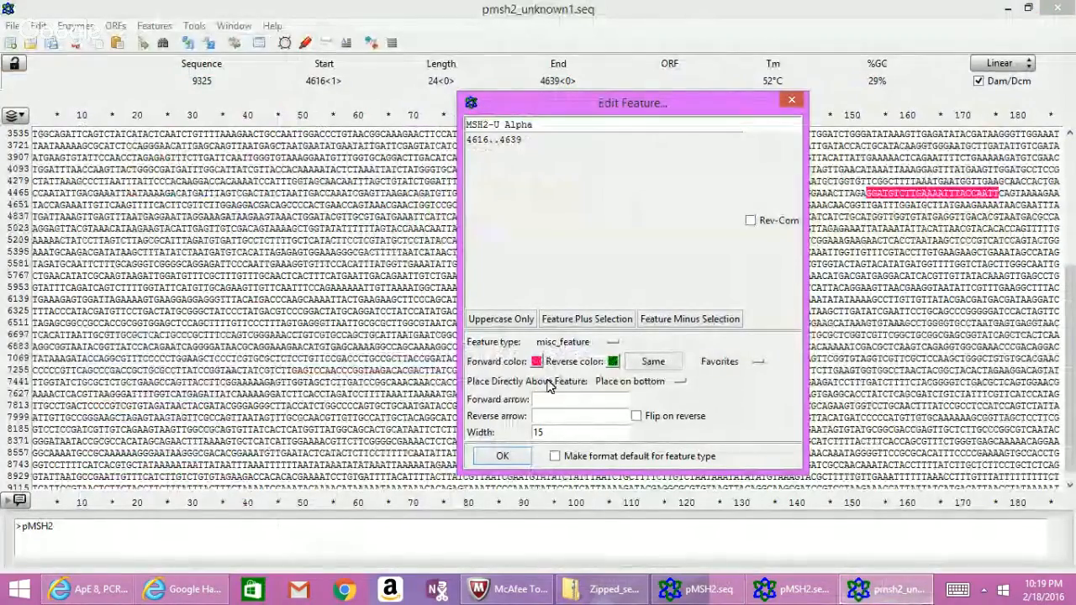
# Switch to the Hangouts window and stop the live broadcast.
pyautogui.click(91, 588)
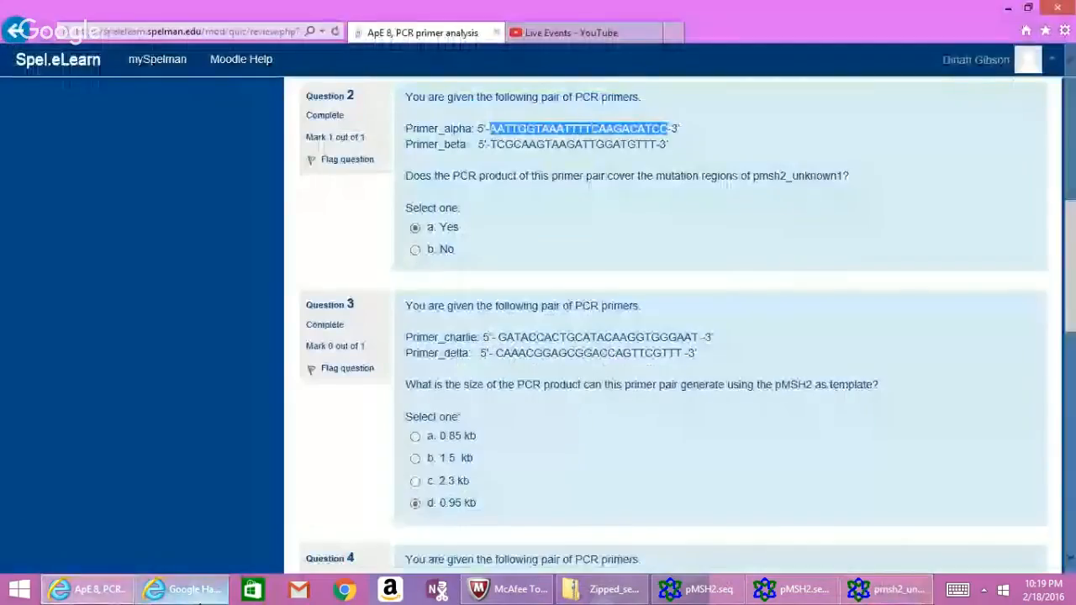
pyautogui.click(187, 587)
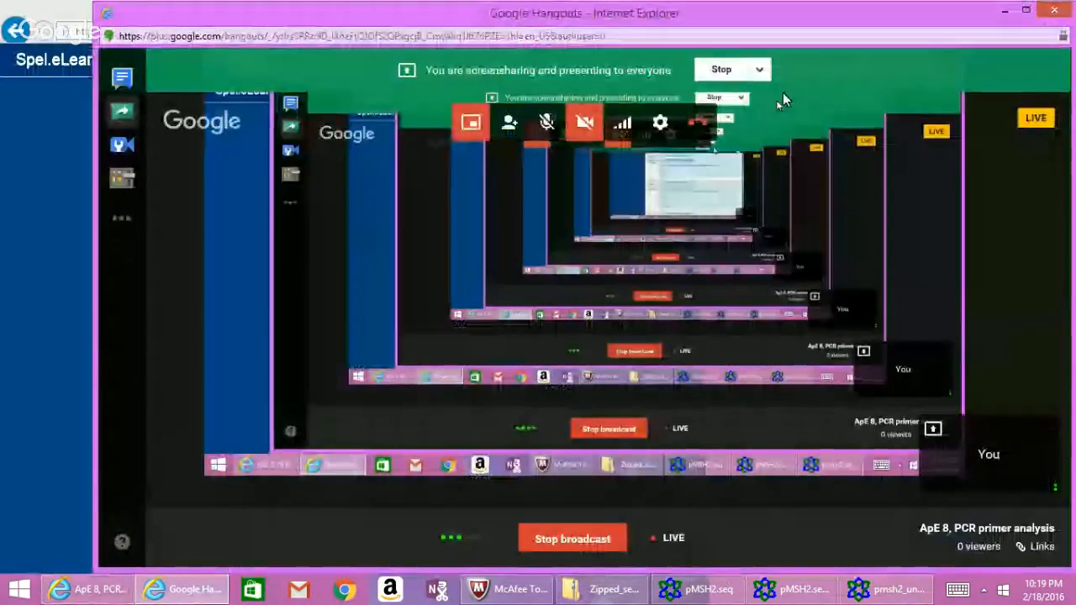
pyautogui.click(551, 539)
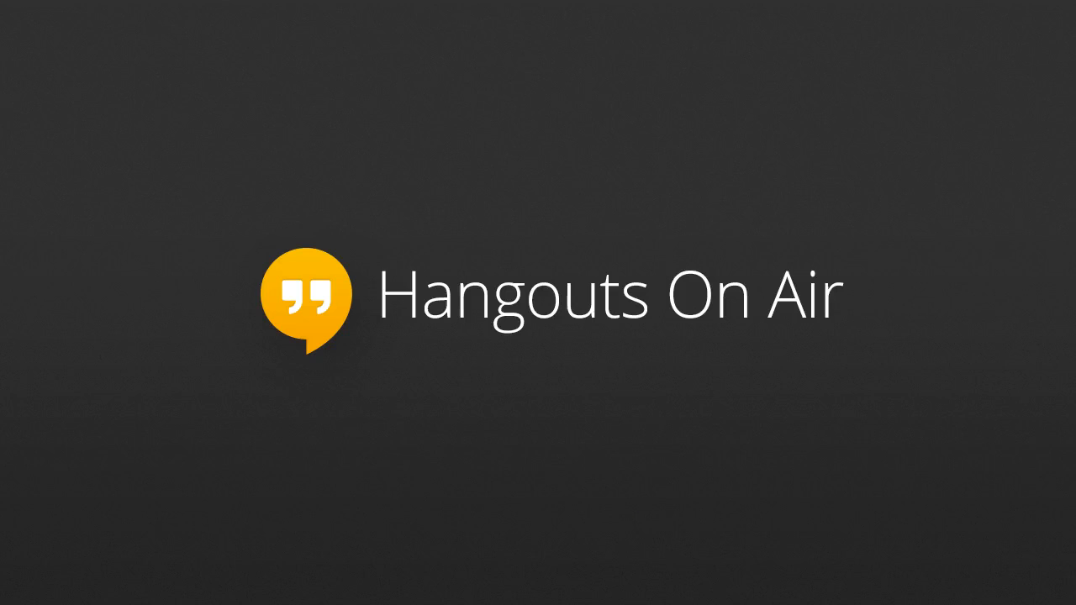